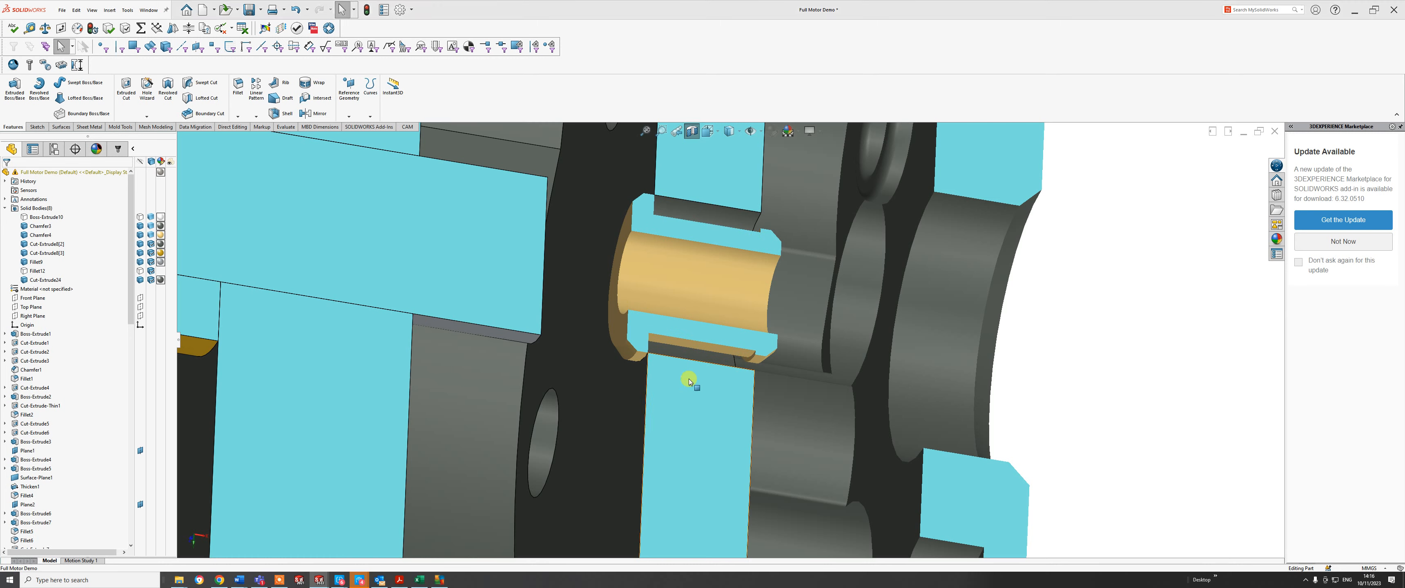
# - Measure the face of the clearance hole surrounding the brass bushing in the sectioned gearbox
pyautogui.moveTo(683, 353); pyautogui.dragTo(611, 327, button='middle')
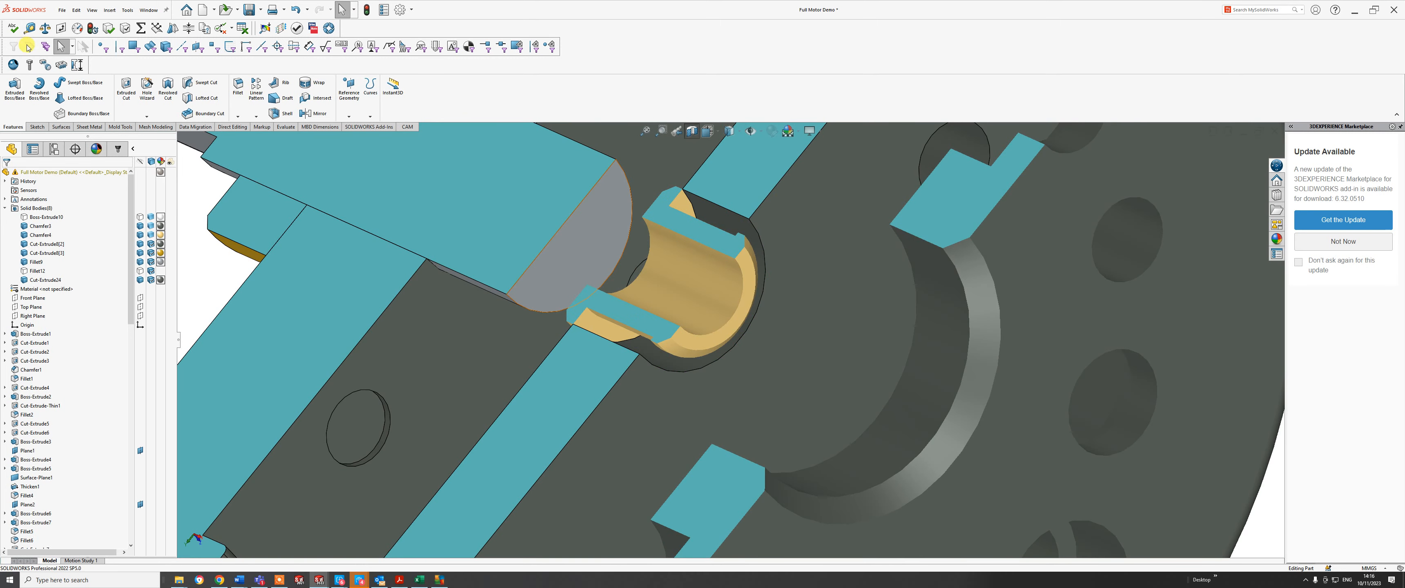
pyautogui.click(30, 28)
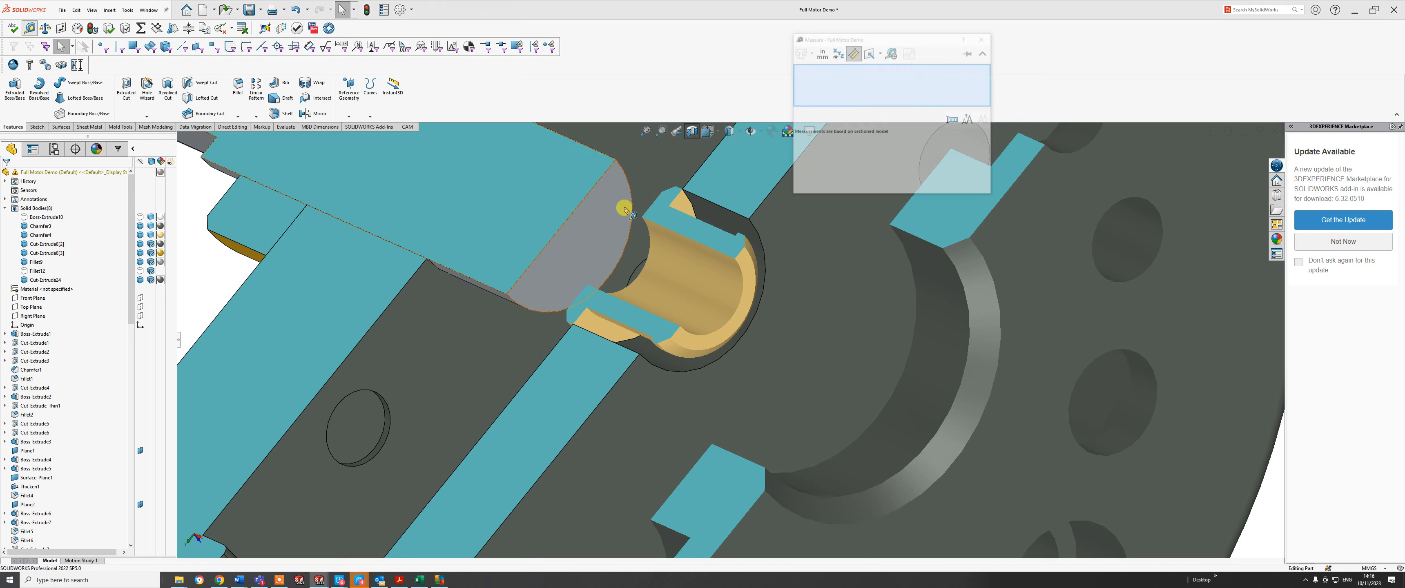
pyautogui.click(758, 239)
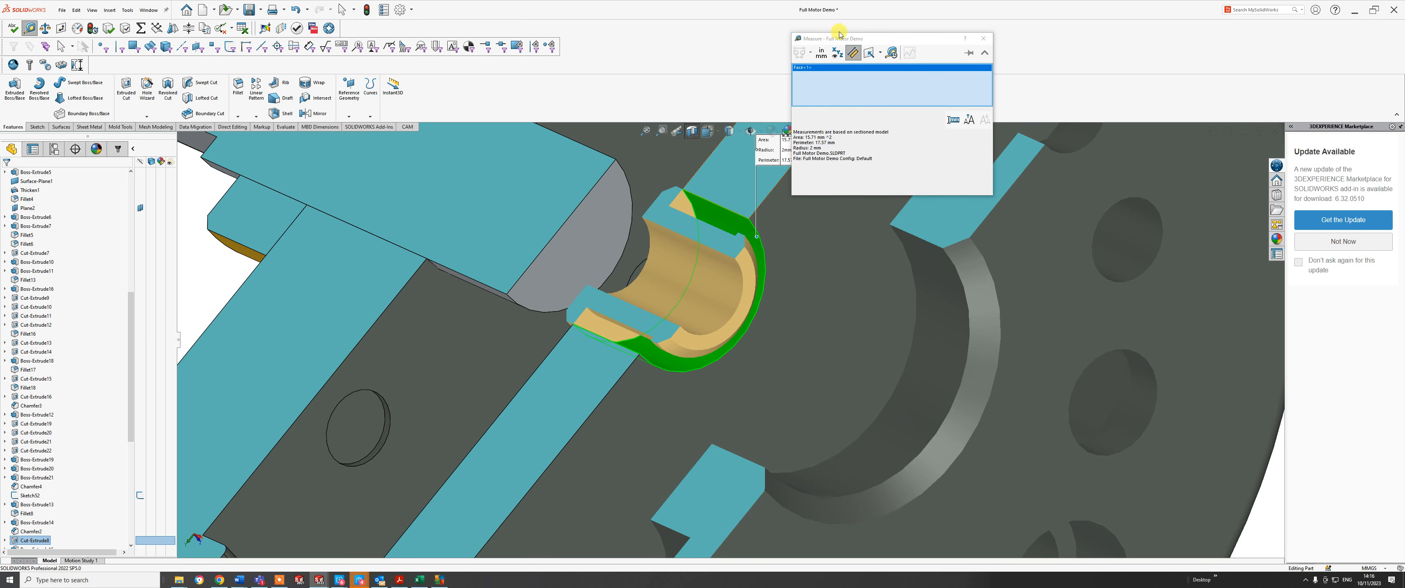
pyautogui.moveTo(889, 39); pyautogui.dragTo(993, 46)
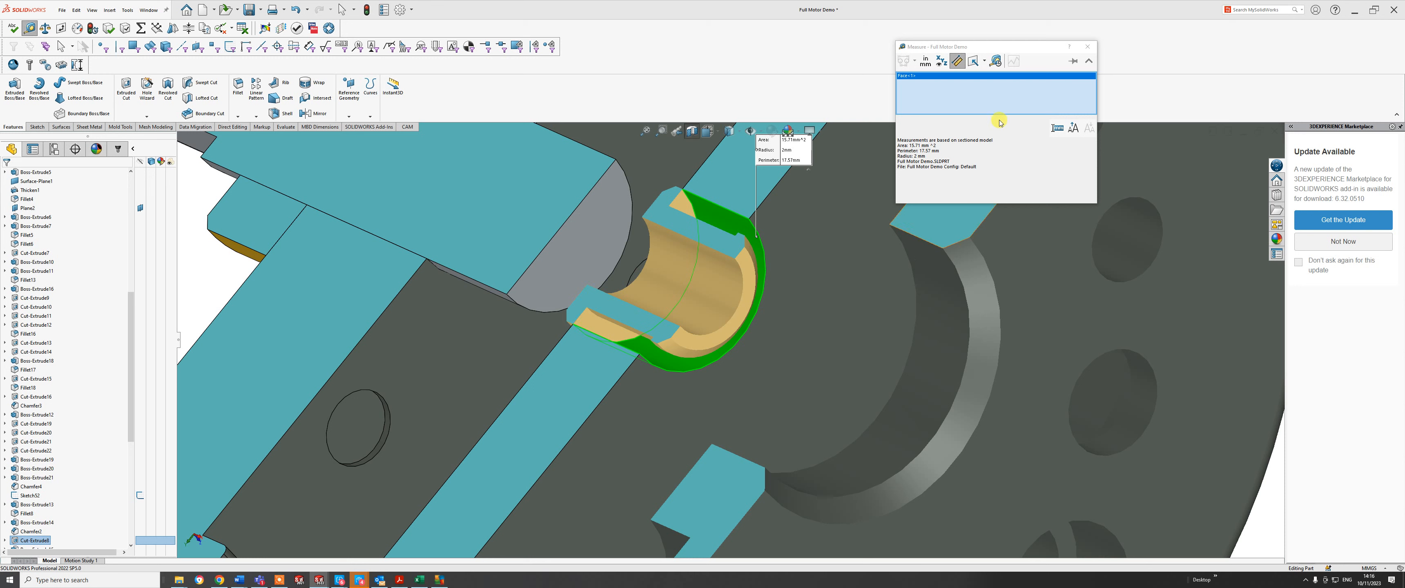
pyautogui.press('Escape')
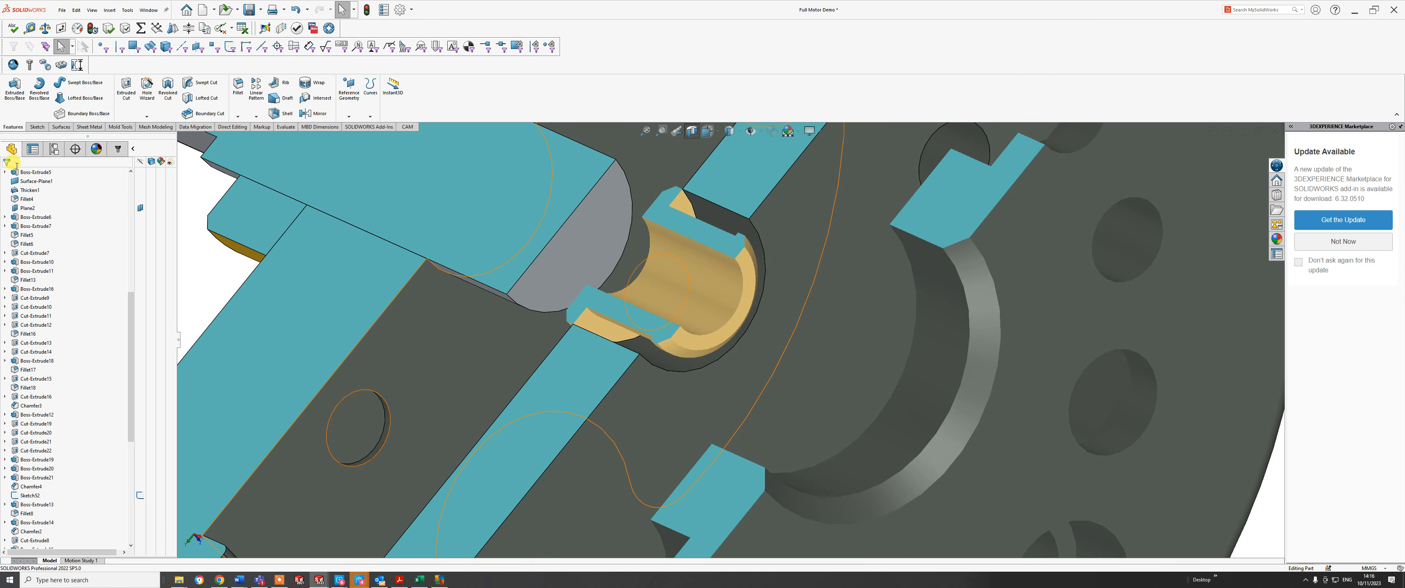
# - Measure the outer cylindrical face of the brass bushing
pyautogui.click(31, 28)
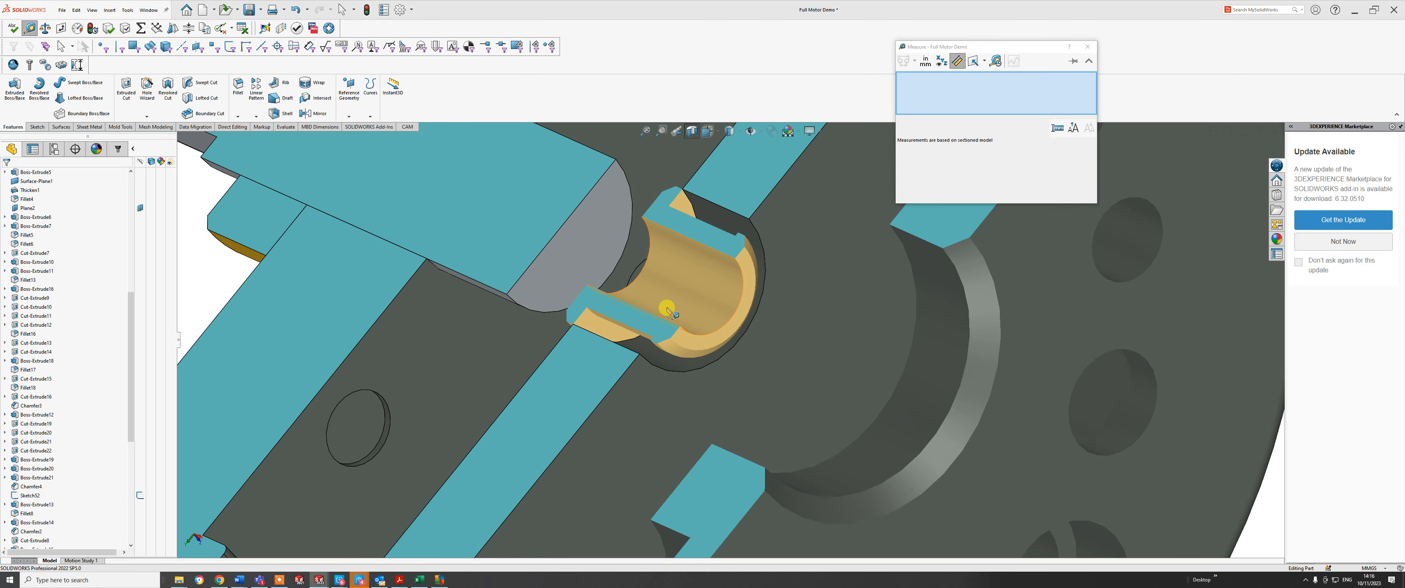
pyautogui.moveTo(669, 310); pyautogui.dragTo(638, 322, button='middle')
pyautogui.click(638, 322)
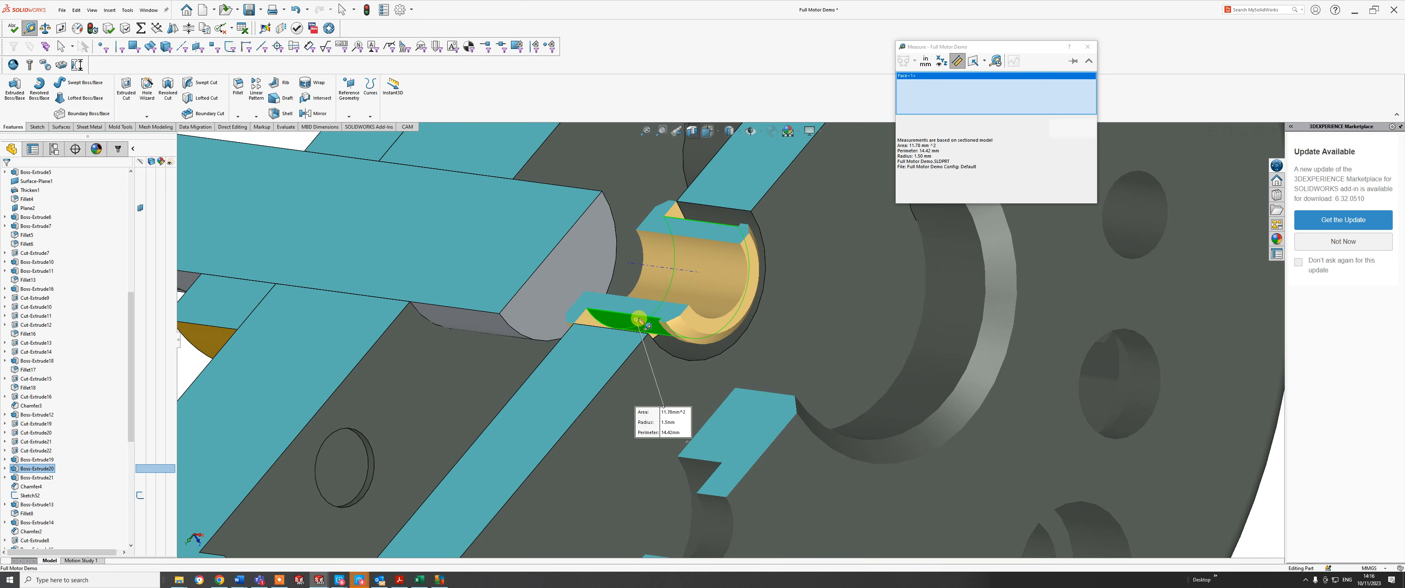
pyautogui.press('Escape')
# - Open the sketch behind the clearance hole's cut, examine its circle on the shaft end, and exit the sketch
pyautogui.moveTo(636, 314); pyautogui.dragTo(665, 358, button='middle')
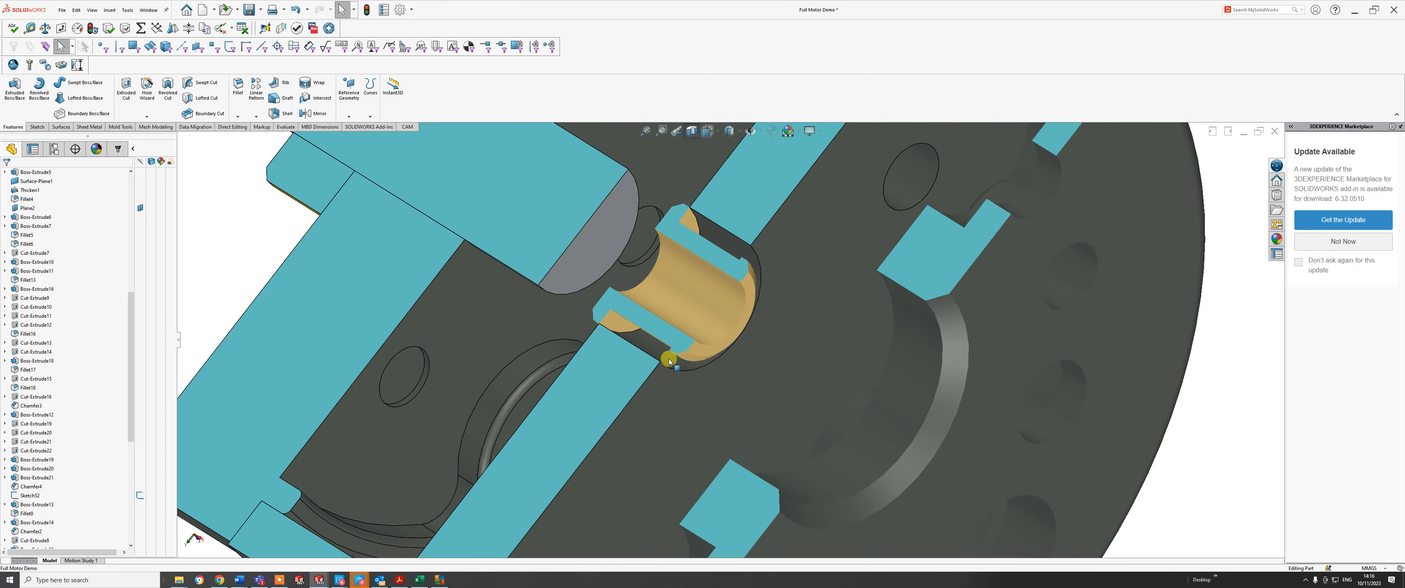
pyautogui.rightClick(665, 354)
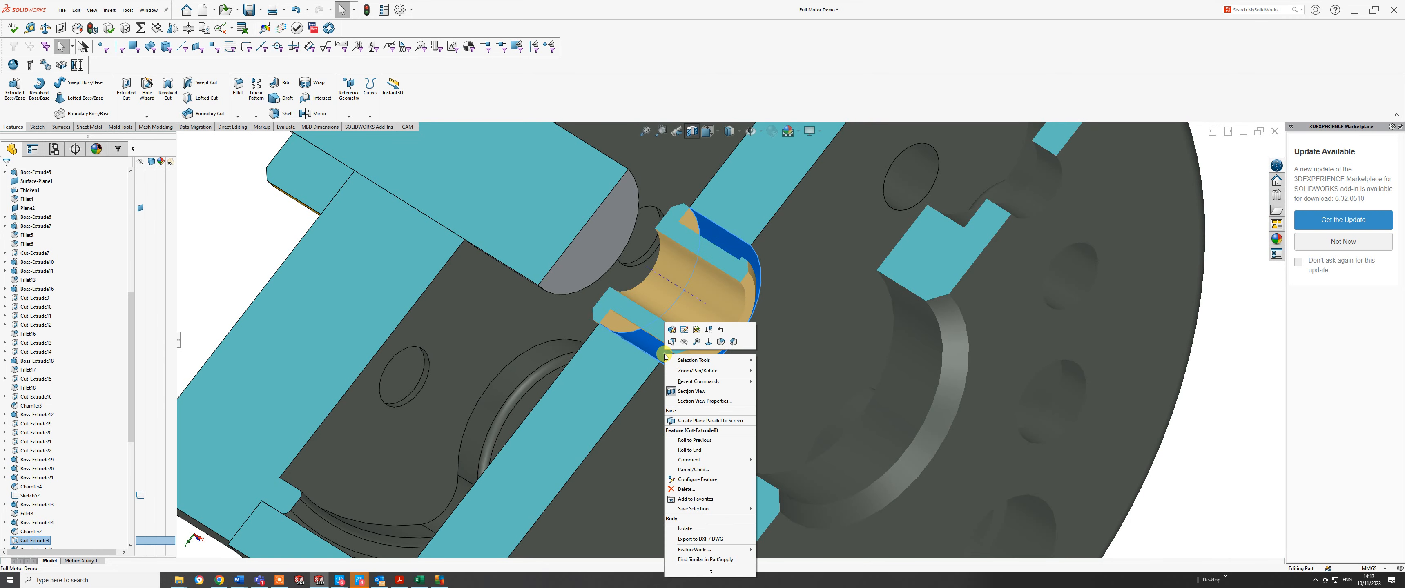
pyautogui.click(684, 330)
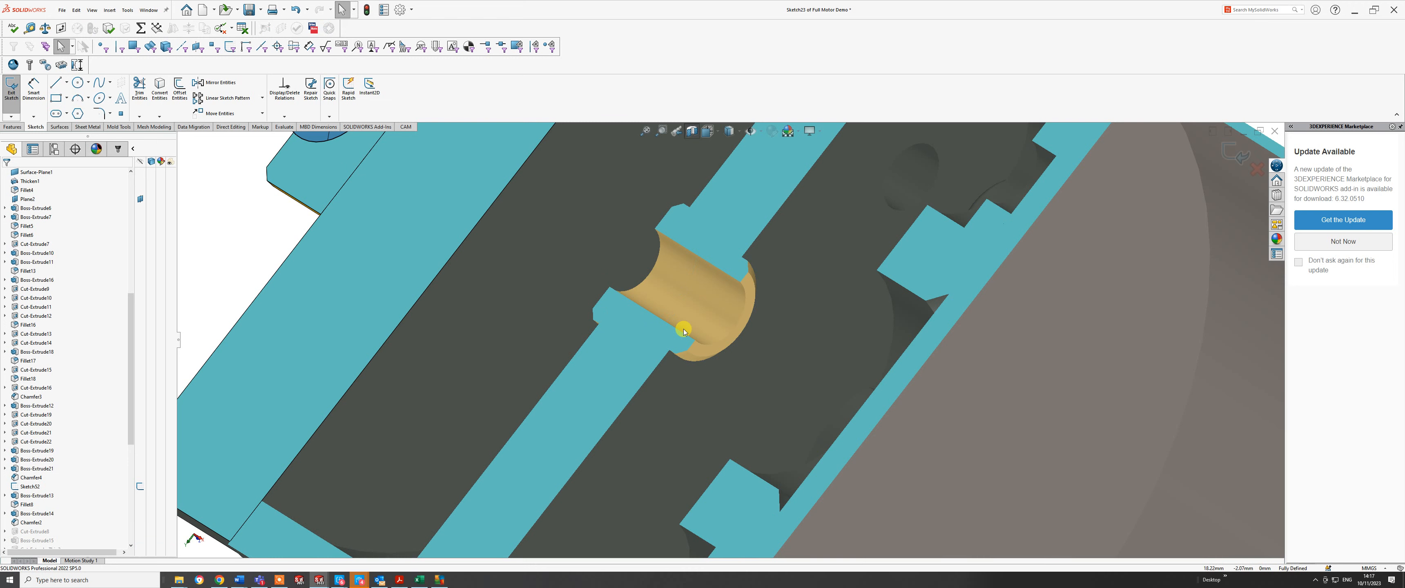
pyautogui.scroll(3, 697, 382)
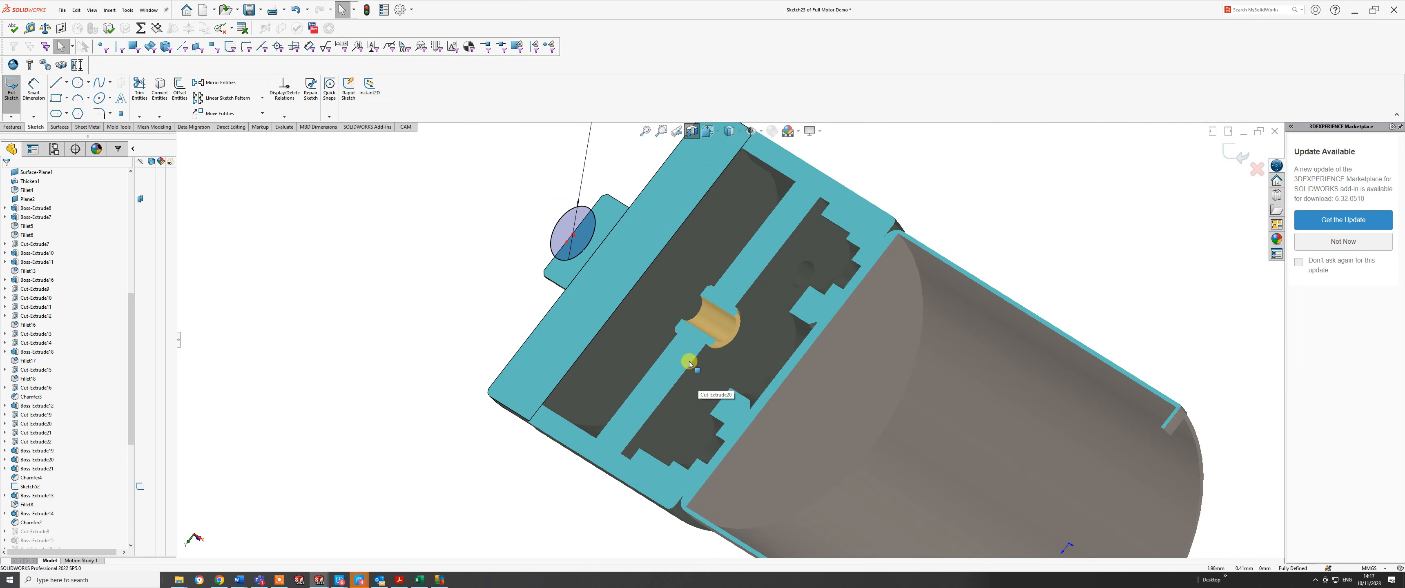
pyautogui.moveTo(690, 363); pyautogui.dragTo(789, 296, button='middle')
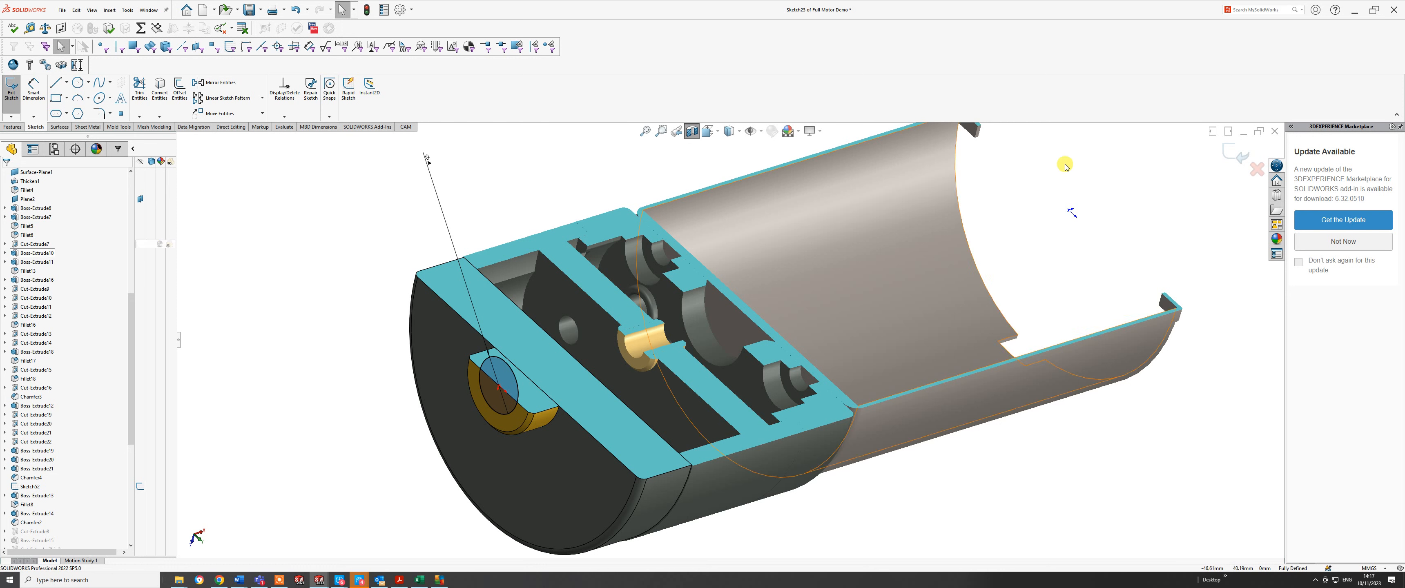
pyautogui.click(1236, 153)
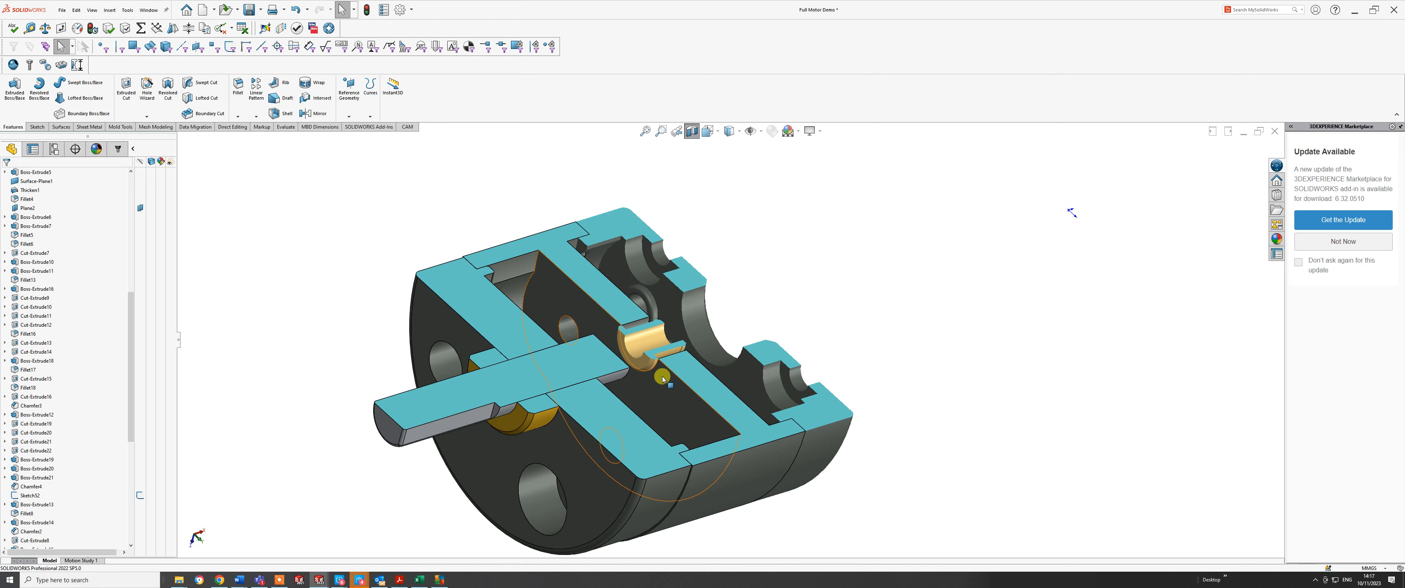
# - Examine how the shaft, the brass bushing and the surrounding clearance hole line up in the sectioned gearbox
pyautogui.moveTo(662, 377)
pyautogui.mouseDown(button='middle')
pyautogui.moveTo(709, 333)
pyautogui.moveTo(668, 384)
pyautogui.mouseUp(button='middle')
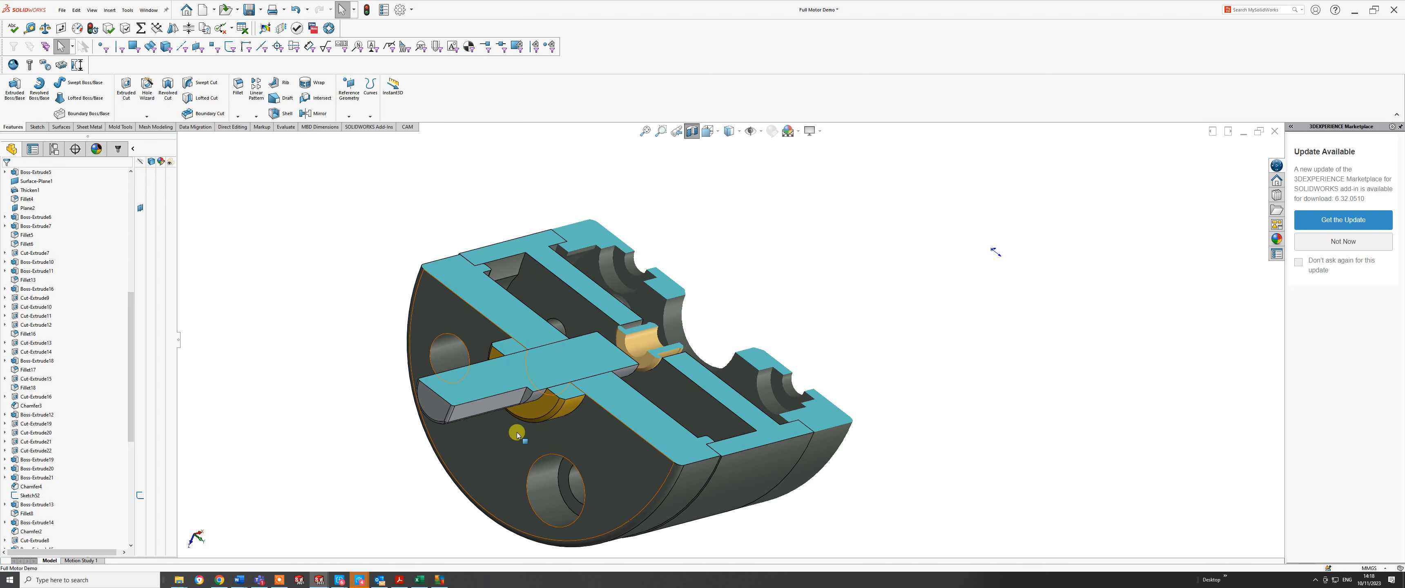
pyautogui.moveTo(517, 435); pyautogui.dragTo(543, 371, button='middle')
pyautogui.scroll(-5, 707, 382)
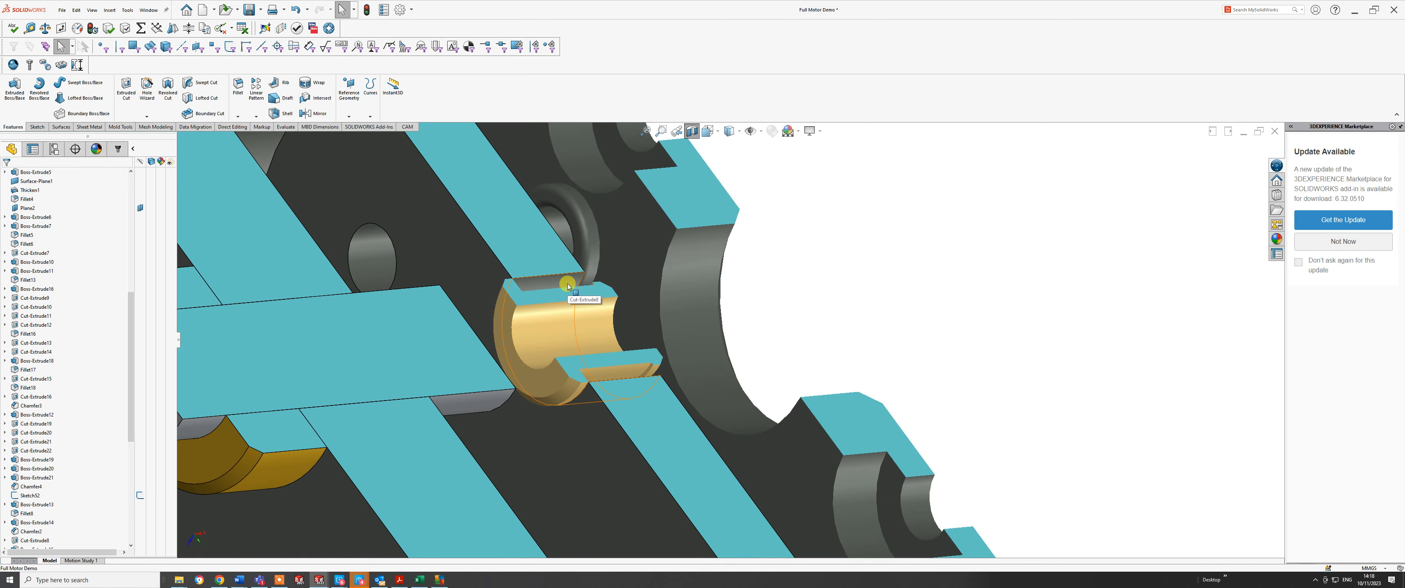
pyautogui.scroll(5, 529, 381)
pyautogui.moveTo(537, 375); pyautogui.dragTo(495, 364, button='middle')
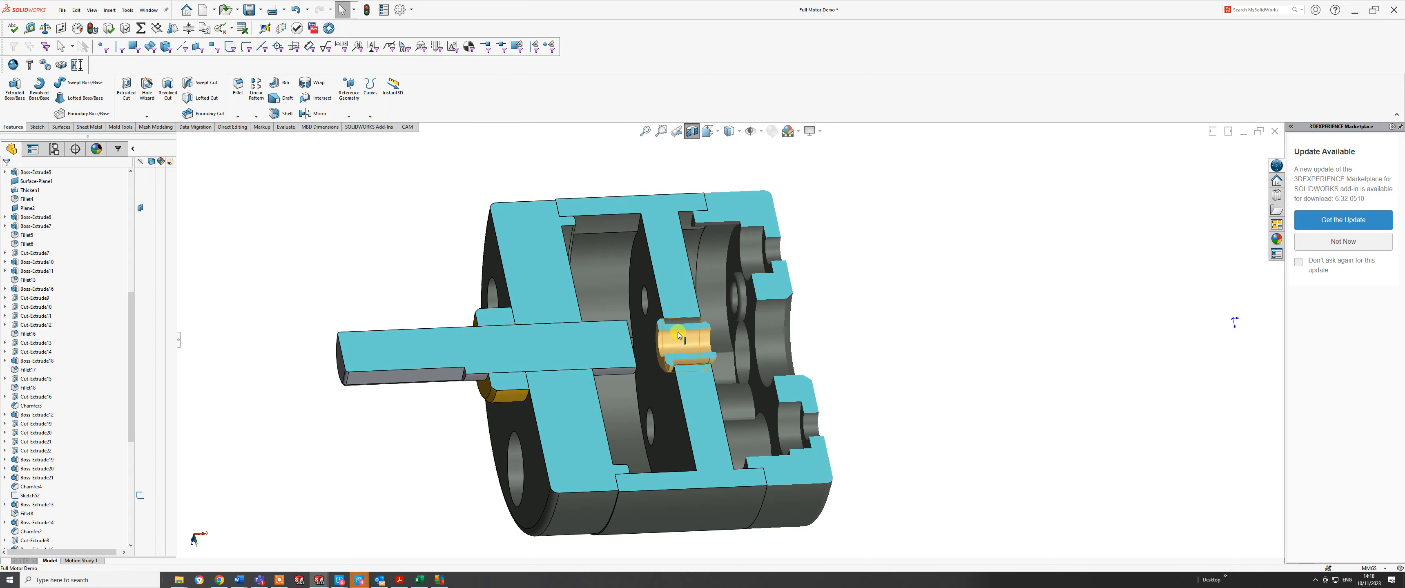
pyautogui.moveTo(682, 334)
pyautogui.mouseDown(button='middle')
pyautogui.moveTo(584, 307)
pyautogui.moveTo(659, 336)
pyautogui.moveTo(600, 345)
pyautogui.moveTo(627, 370)
pyautogui.moveTo(659, 336)
pyautogui.mouseUp(button='middle')
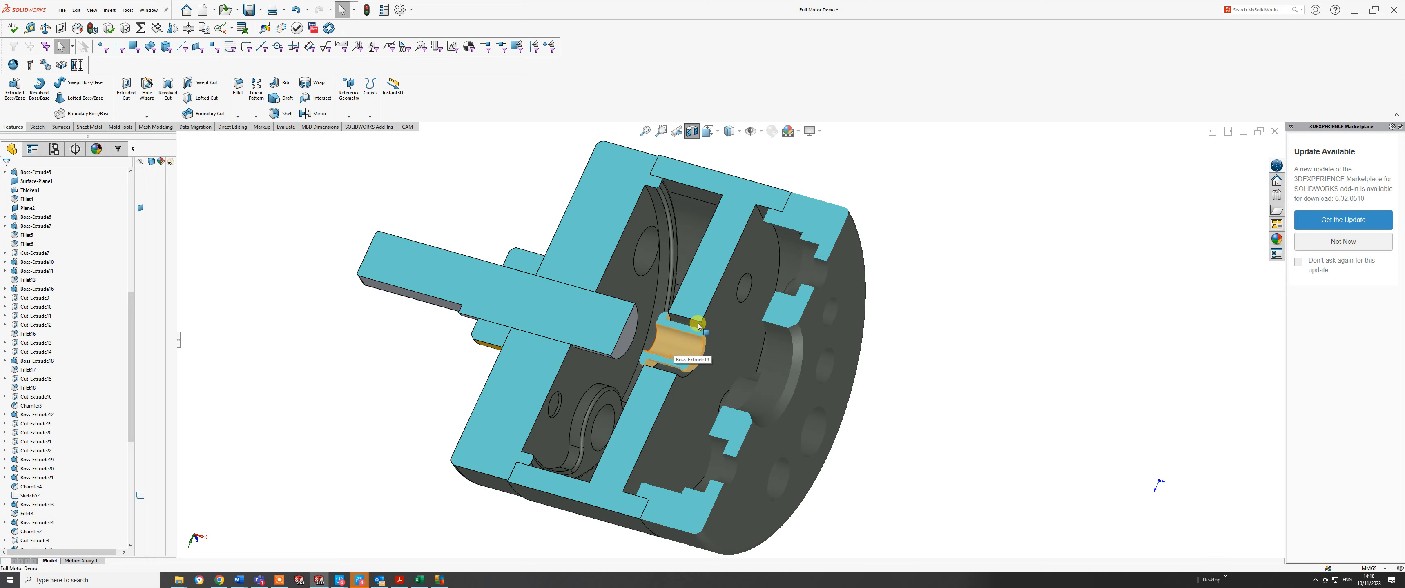
pyautogui.moveTo(699, 325); pyautogui.dragTo(849, 342, button='middle')
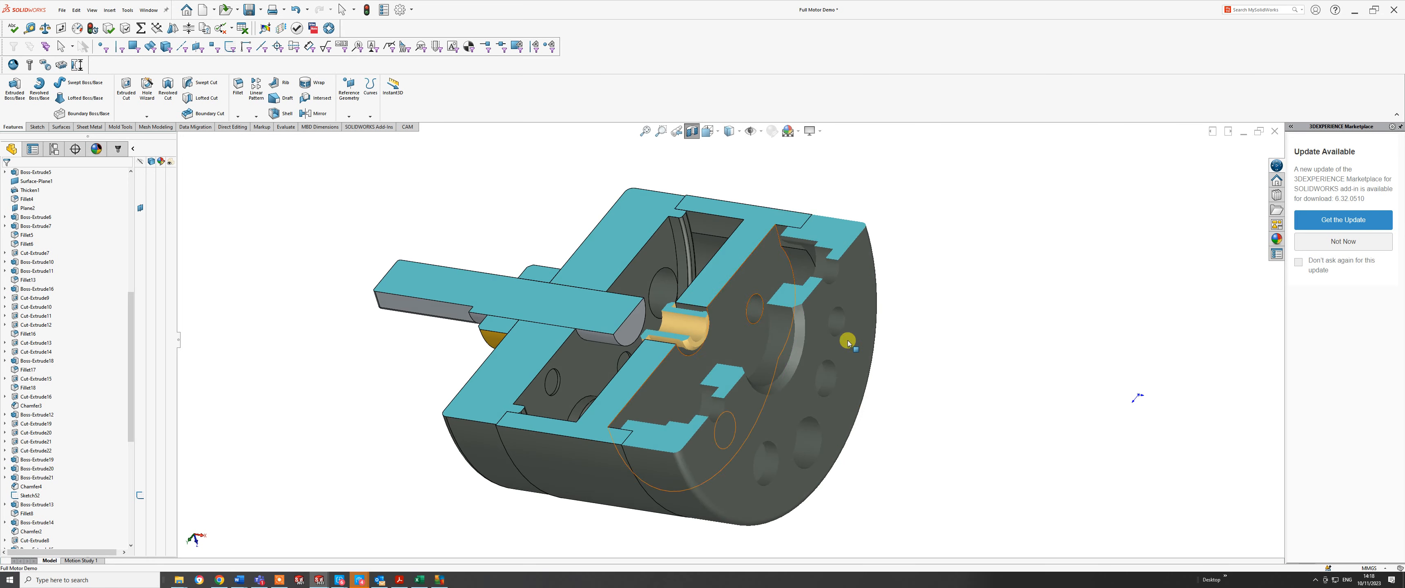
# - Hide the perforated end plate and the front housing body, and turn off the section view
pyautogui.rightClick(859, 284)
pyautogui.click(891, 274)
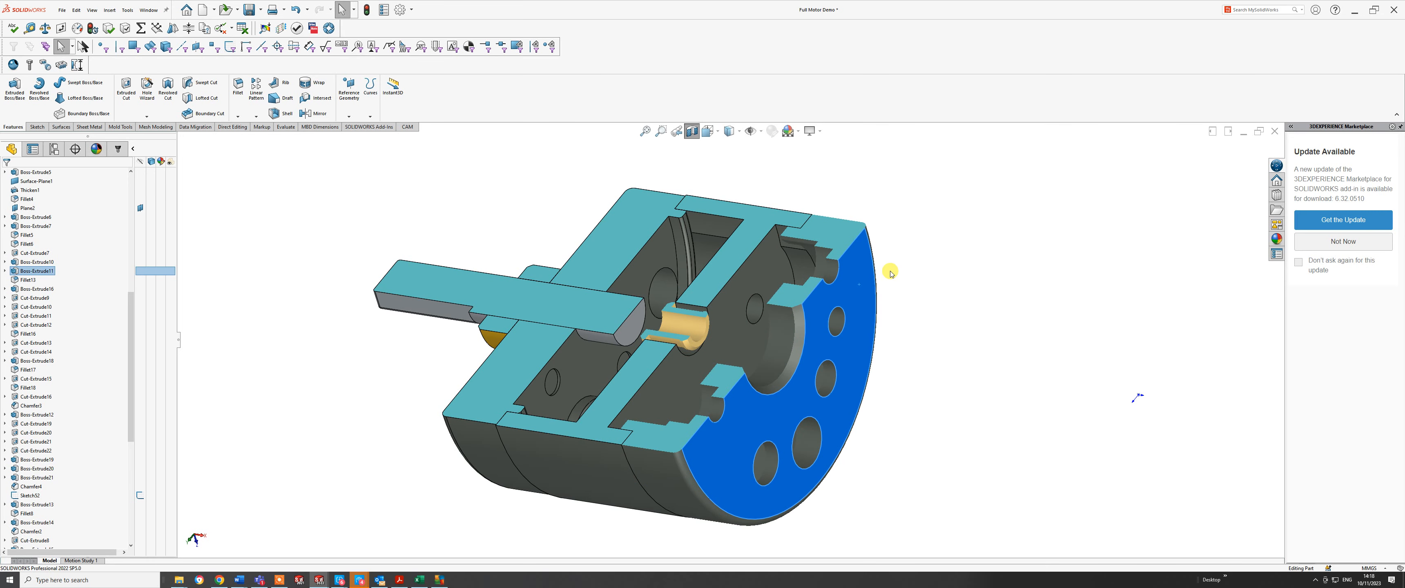
pyautogui.rightClick(649, 260)
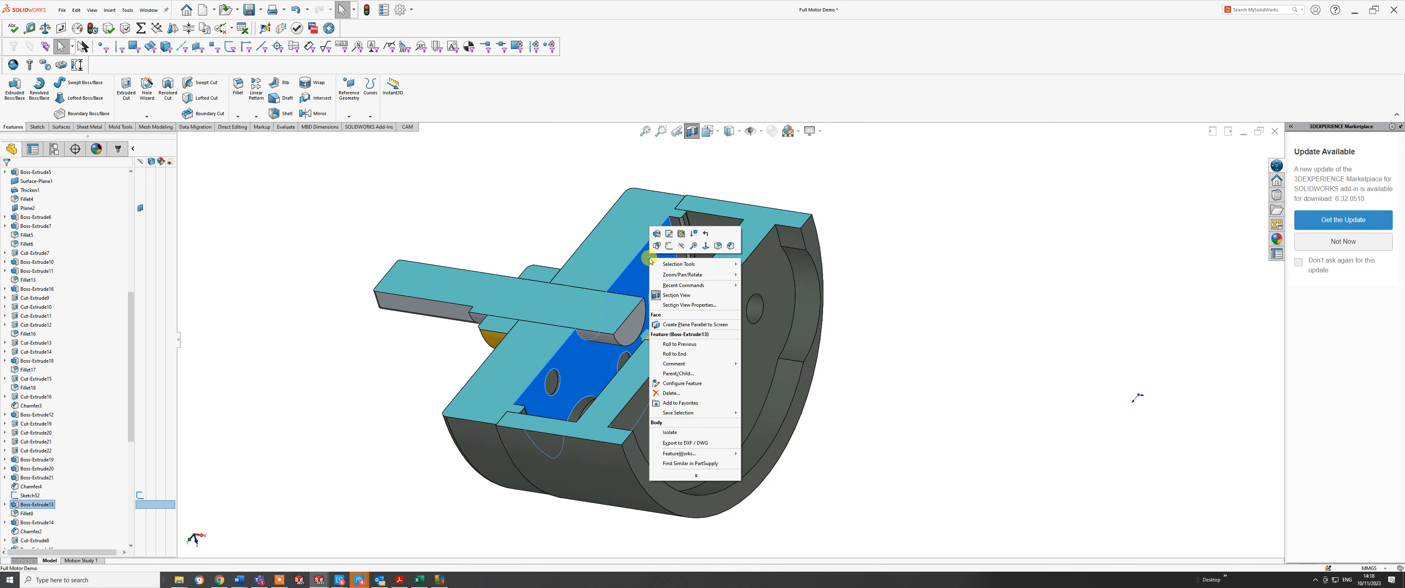
pyautogui.click(681, 246)
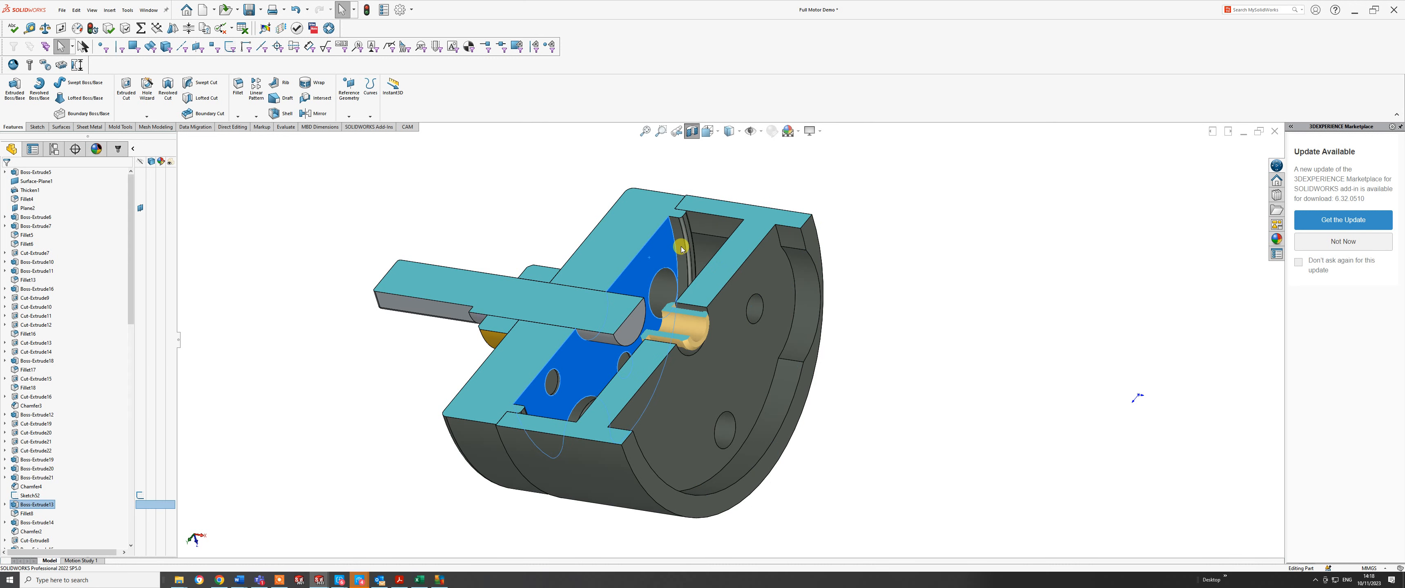
pyautogui.moveTo(687, 379); pyautogui.dragTo(675, 386, button='middle')
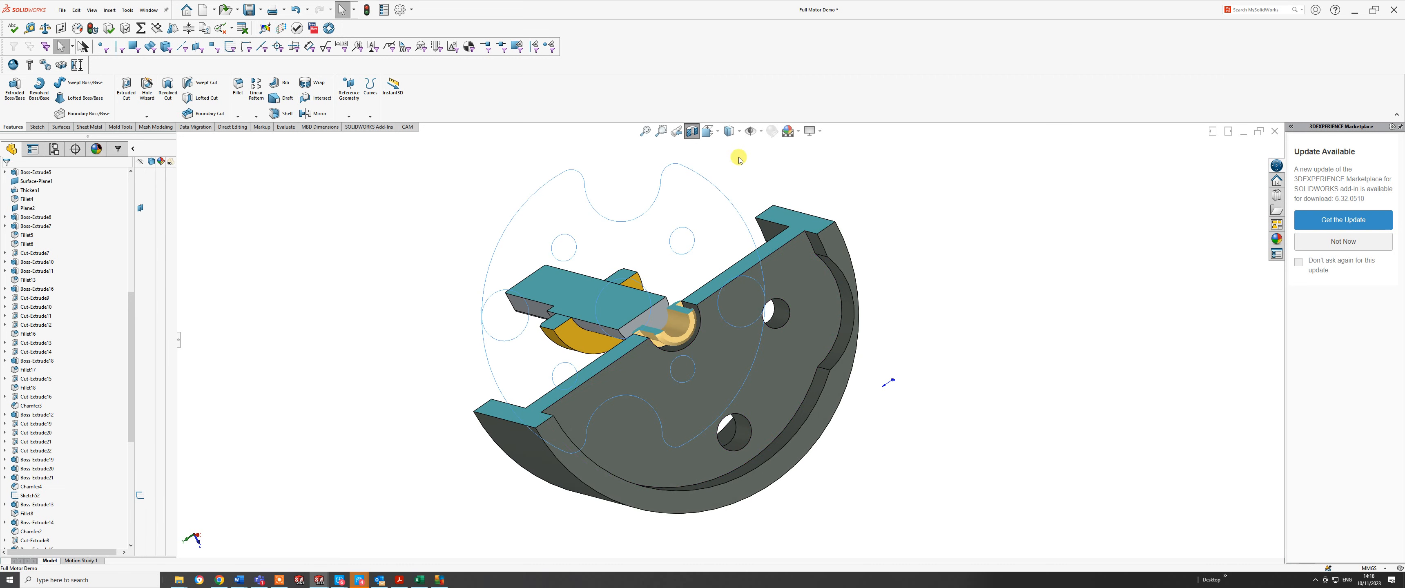
pyautogui.click(688, 133)
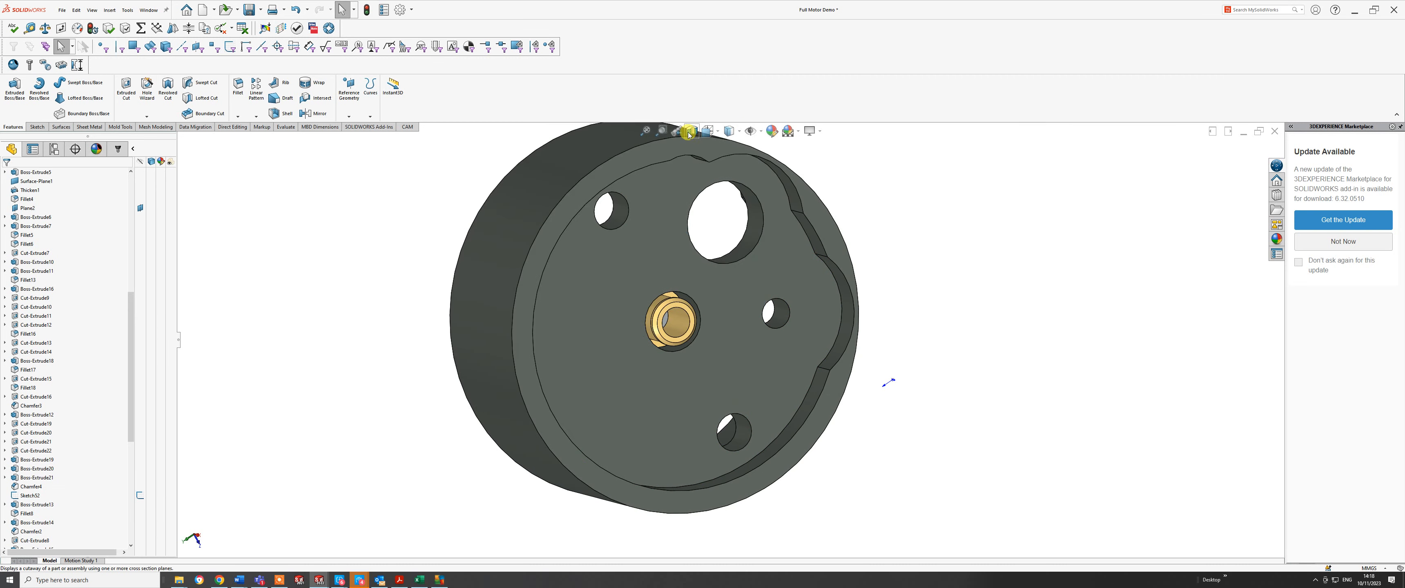
# - Edit the cut around the bushing and remove the first two bodies from its feature scope, keeping only Chamfer2
pyautogui.scroll(5, 709, 305)
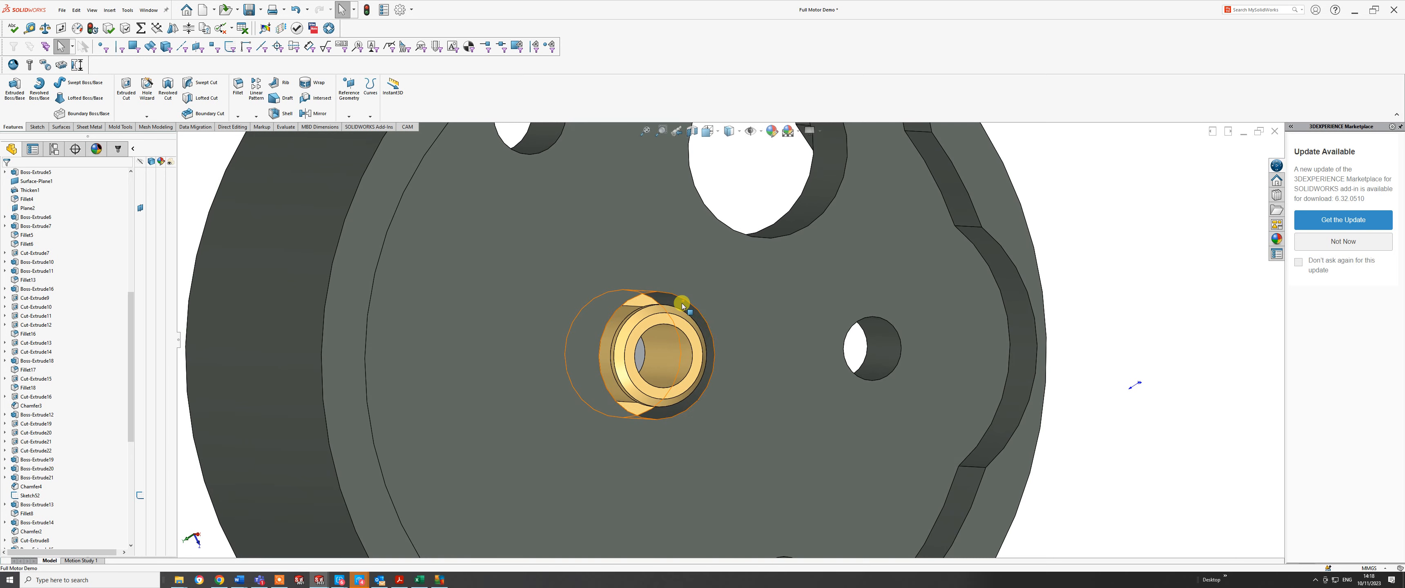
pyautogui.rightClick(682, 289)
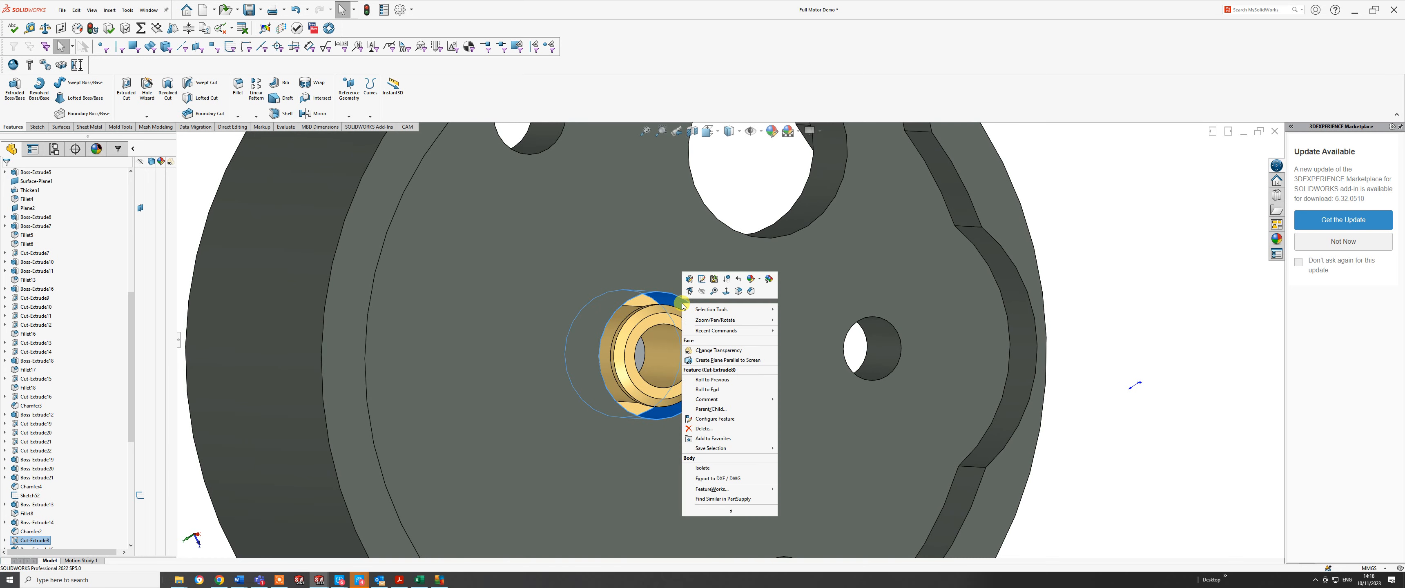
pyautogui.click(700, 280)
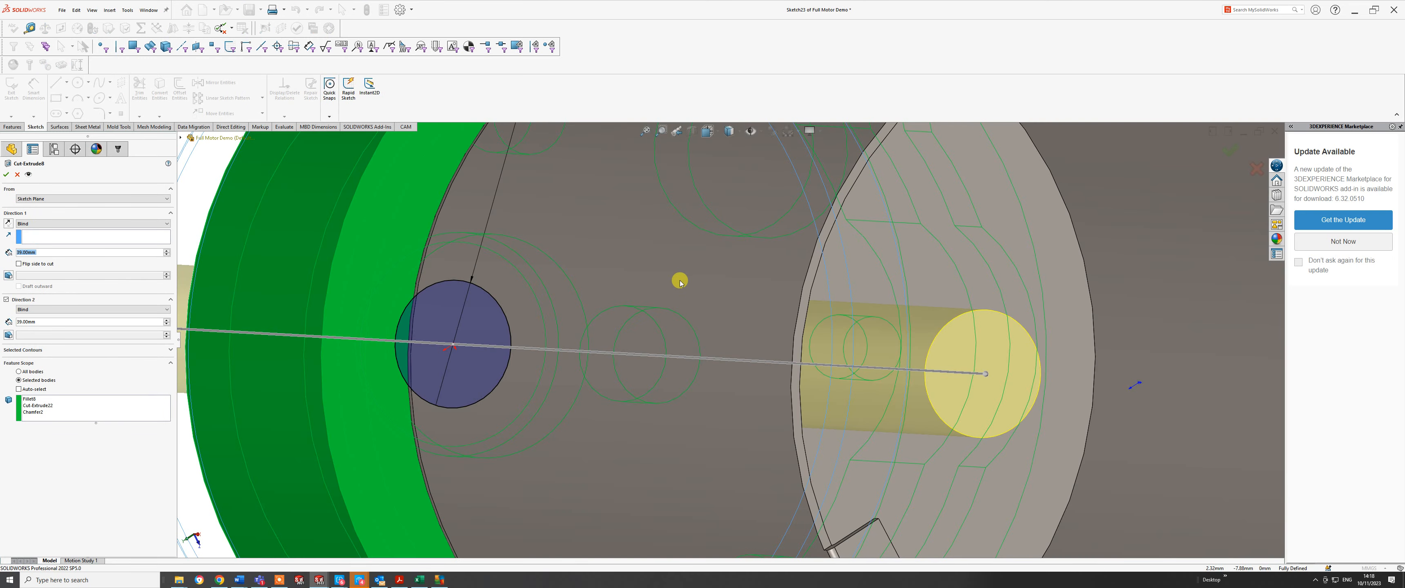
pyautogui.scroll(7, 625, 416)
pyautogui.moveTo(665, 351); pyautogui.dragTo(754, 313, button='middle')
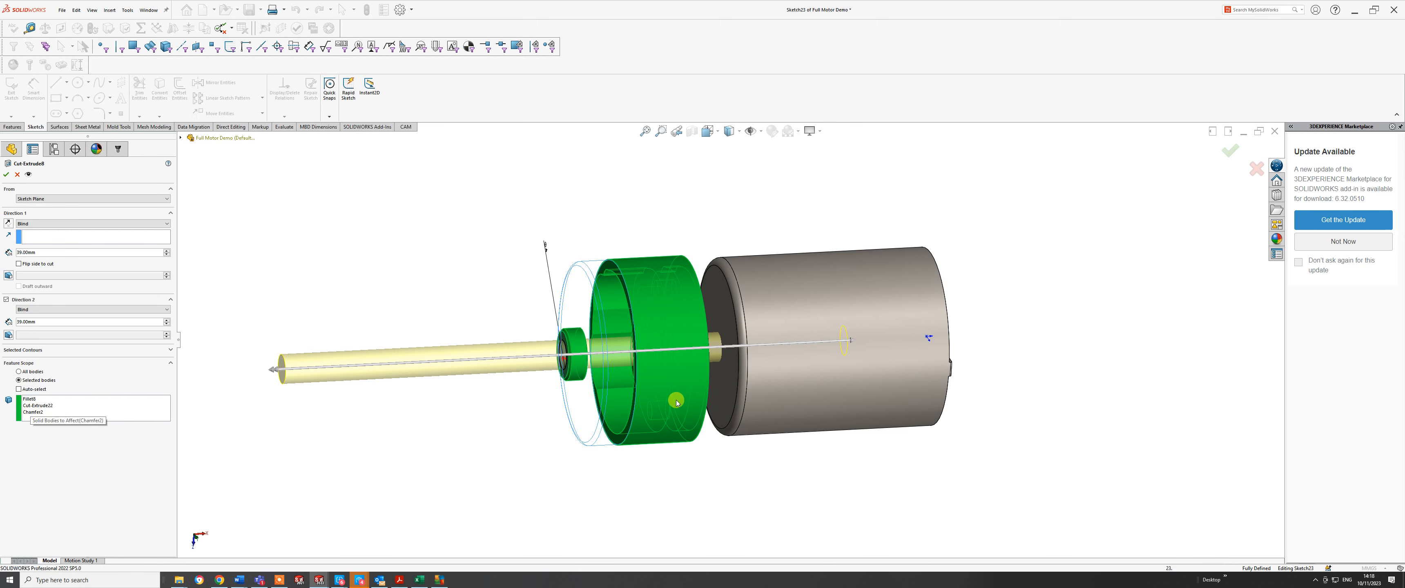
pyautogui.moveTo(792, 290); pyautogui.dragTo(785, 319, button='middle')
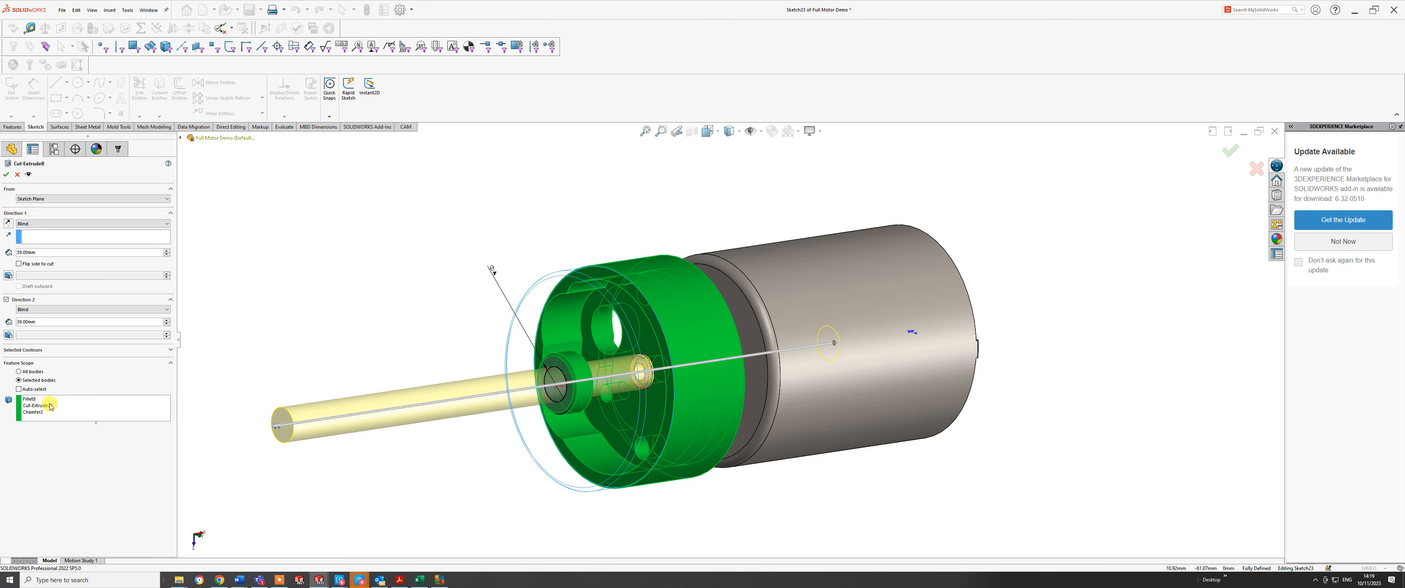
pyautogui.click(33, 401)
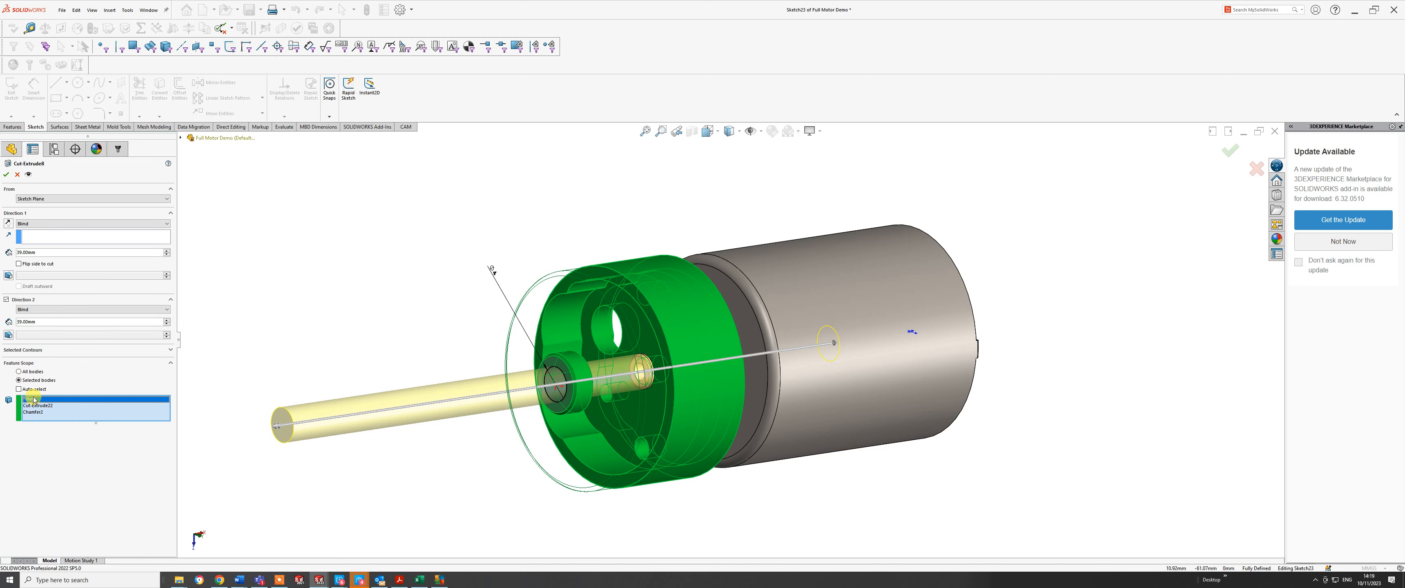
pyautogui.keyDown('ctrl'); pyautogui.click(37, 405); pyautogui.keyUp('ctrl')
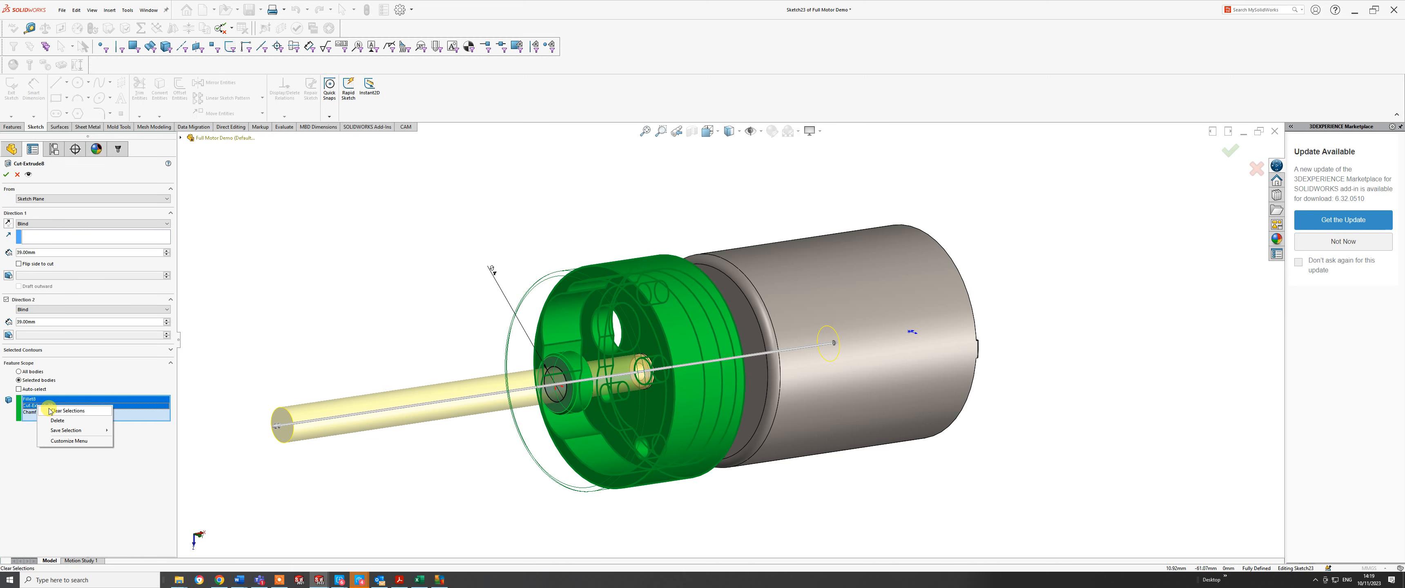
pyautogui.click(57, 420)
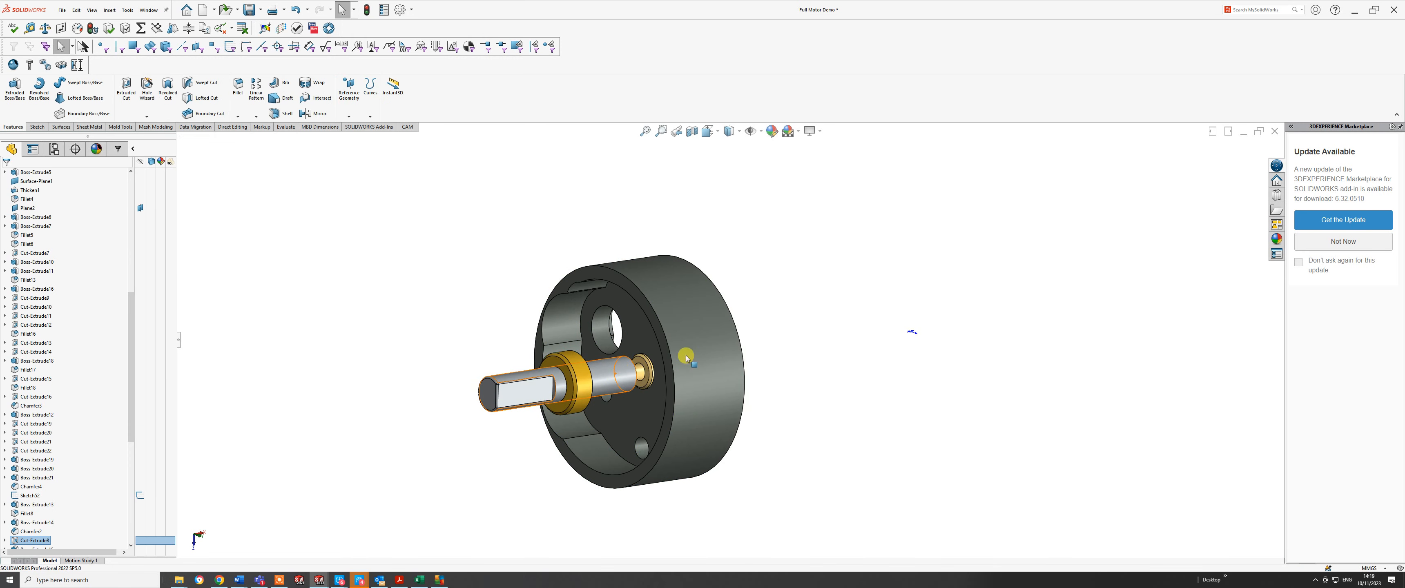
# - Apply a planar section view on the Front Plane through the shaft, bushing and housing
pyautogui.moveTo(687, 352); pyautogui.dragTo(495, 433, button='middle')
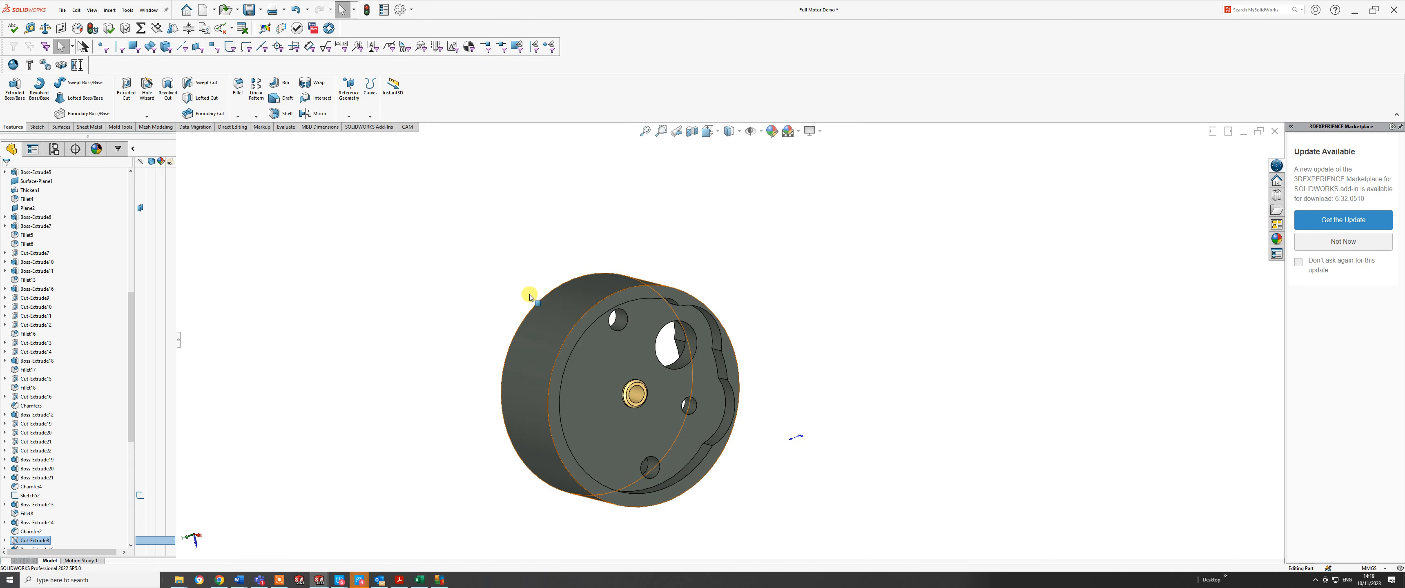
pyautogui.click(691, 131)
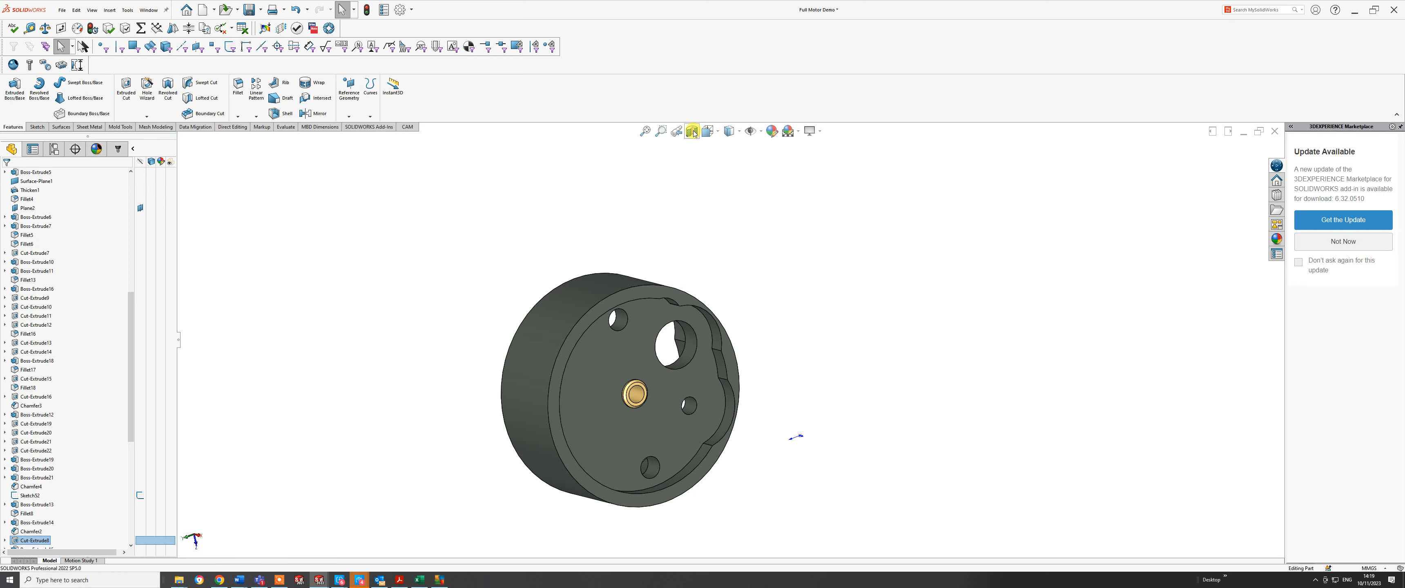
pyautogui.scroll(-5, 644, 393)
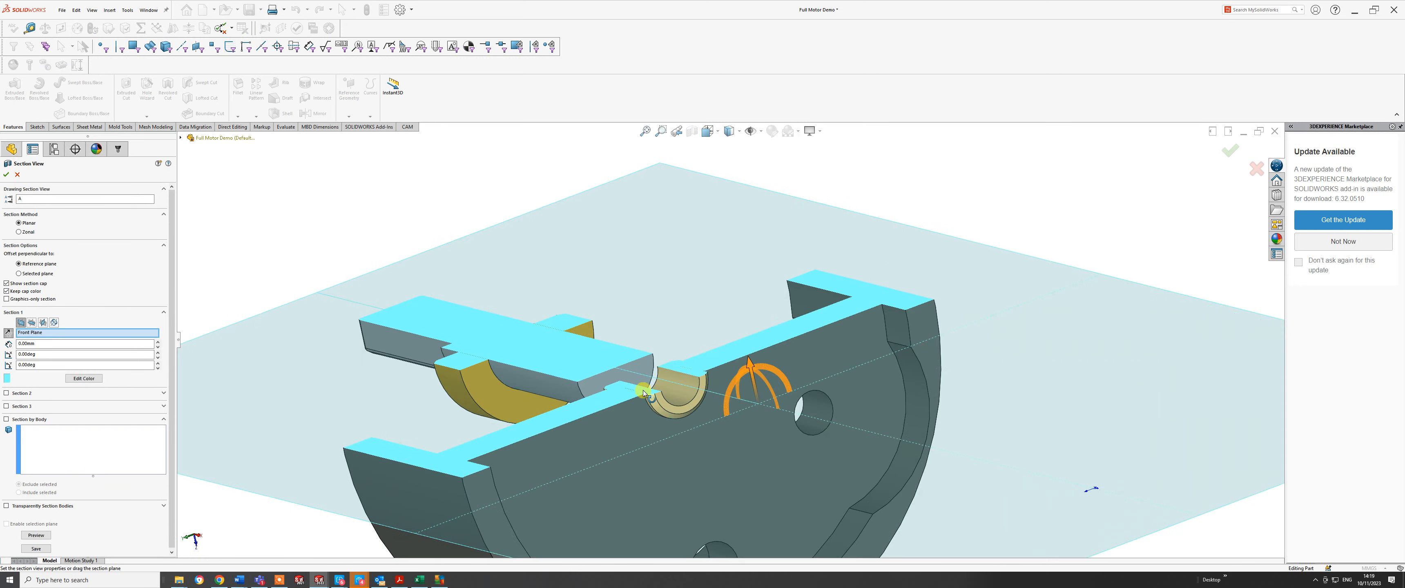
pyautogui.click(1231, 150)
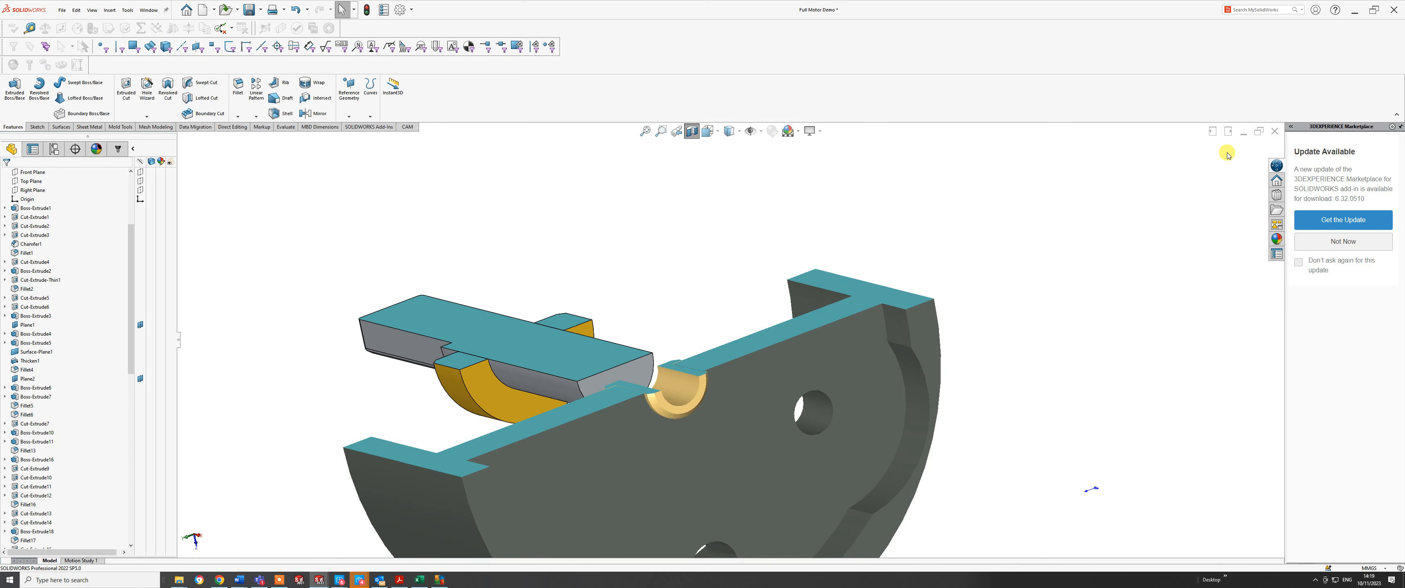
# - Hide the brass bushing body in the sectioned housing plate to expose the hole around it
pyautogui.moveTo(746, 484); pyautogui.dragTo(642, 275, button='middle')
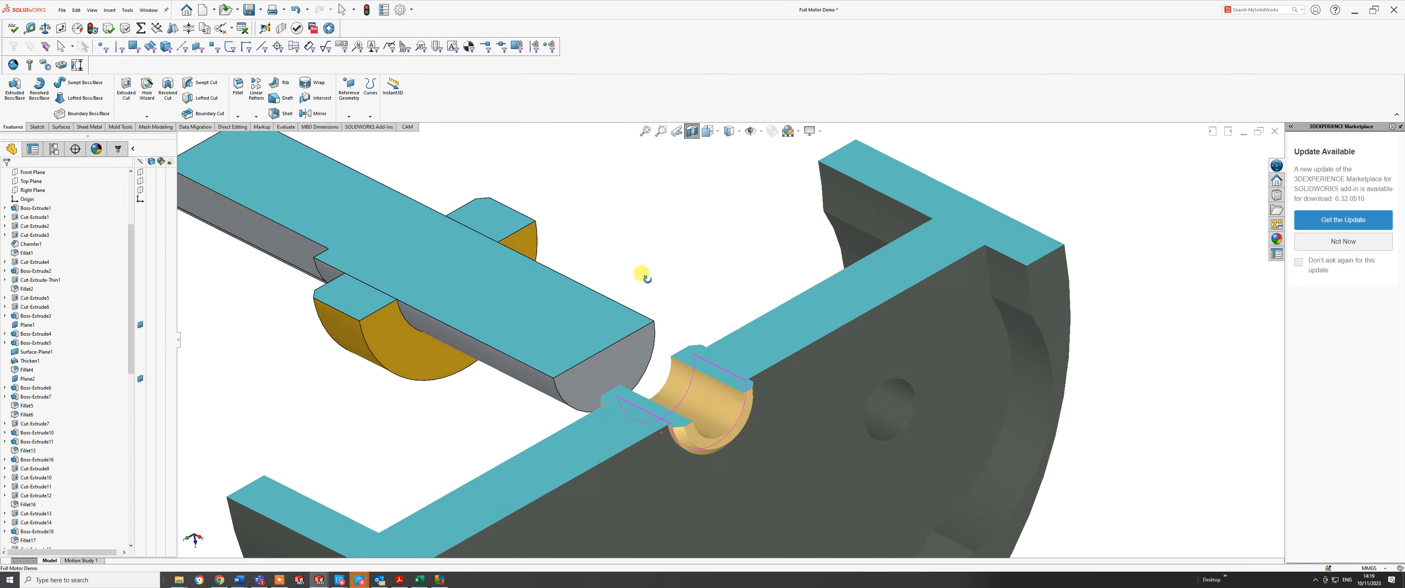
pyautogui.rightClick(705, 406)
pyautogui.click(725, 352)
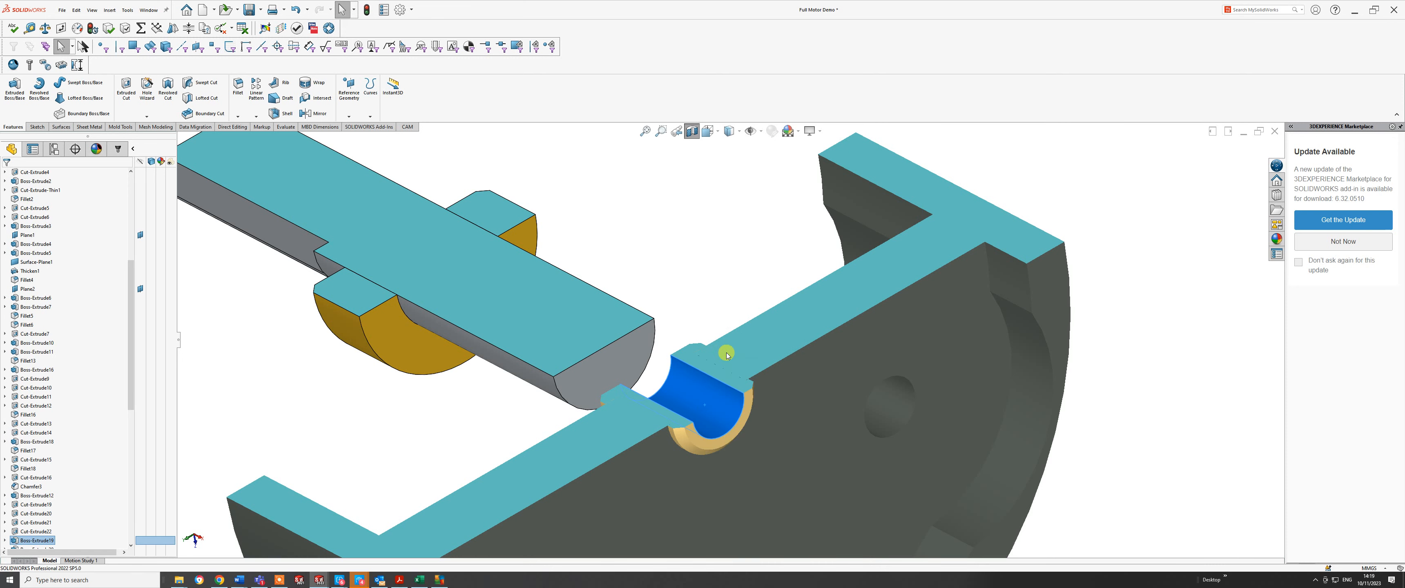
pyautogui.moveTo(727, 354); pyautogui.dragTo(709, 424, button='middle')
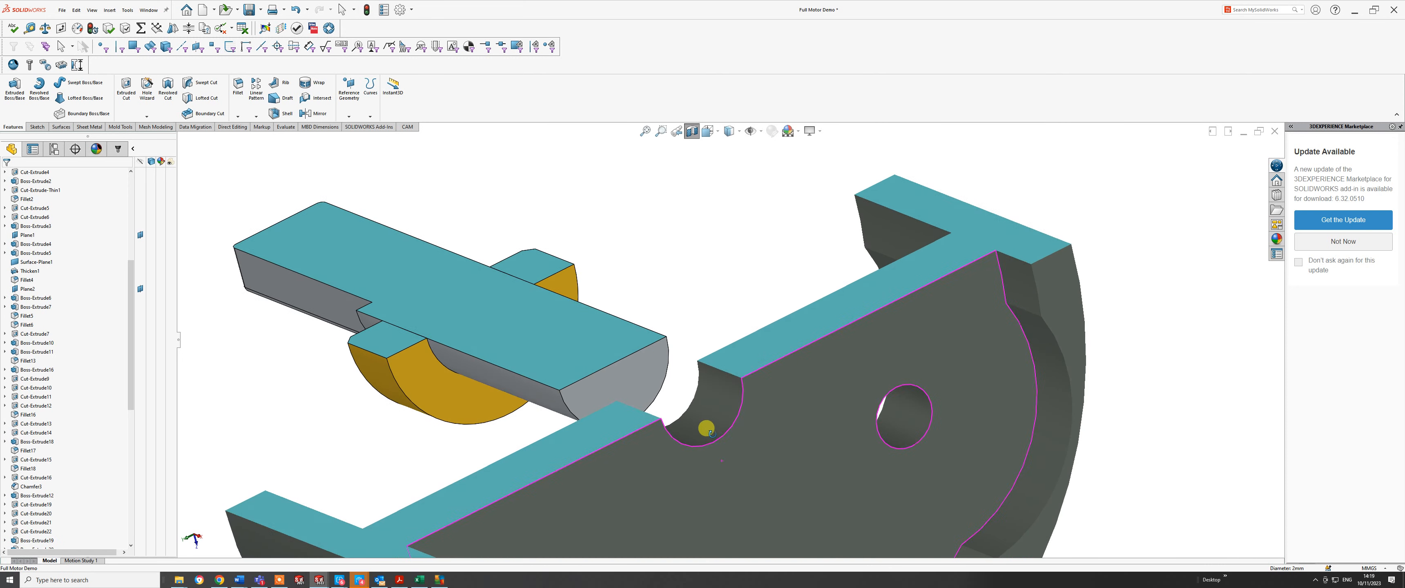
# - Open the sketch of the cut that forms the bushing hole, examine its circles and diameters, and exit it
pyautogui.rightClick(720, 407)
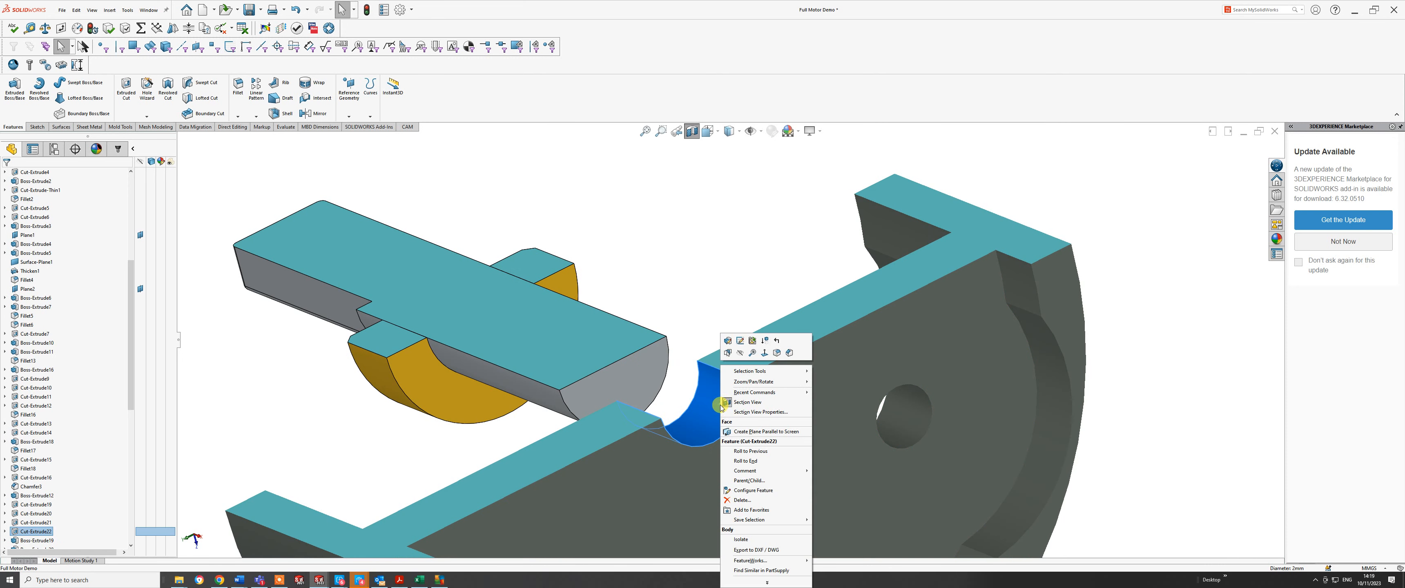
pyautogui.click(740, 341)
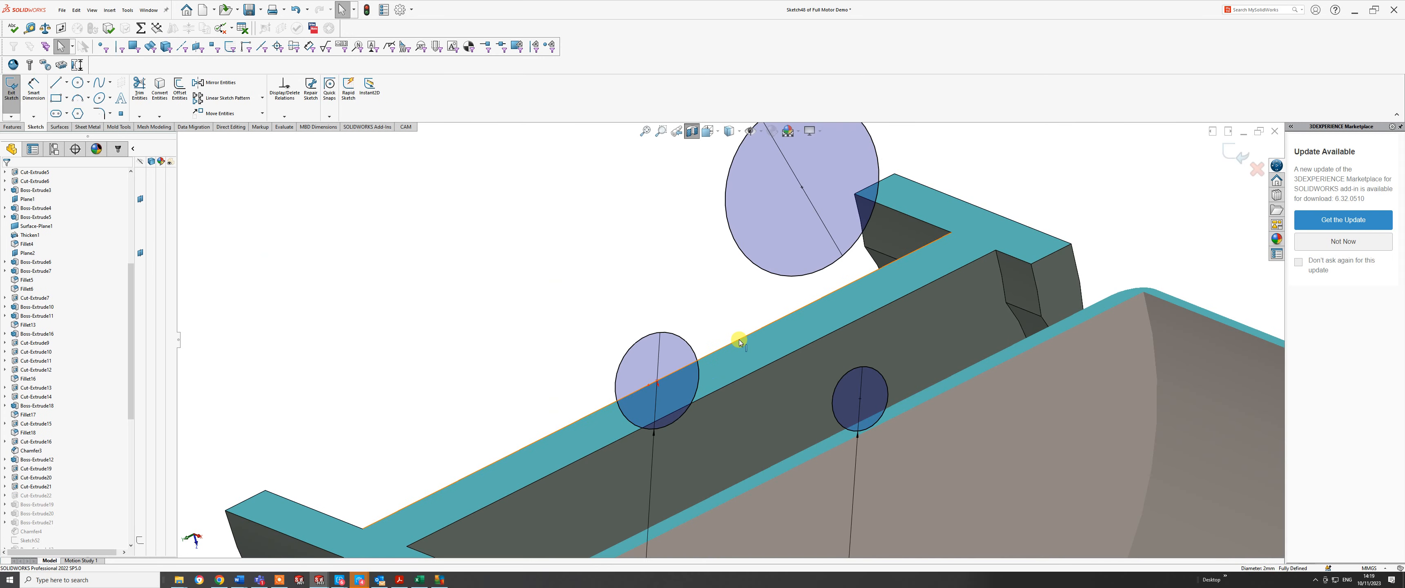
pyautogui.moveTo(737, 335)
pyautogui.mouseDown(button='middle')
pyautogui.moveTo(696, 461)
pyautogui.moveTo(750, 430)
pyautogui.moveTo(774, 453)
pyautogui.moveTo(805, 440)
pyautogui.mouseUp(button='middle')
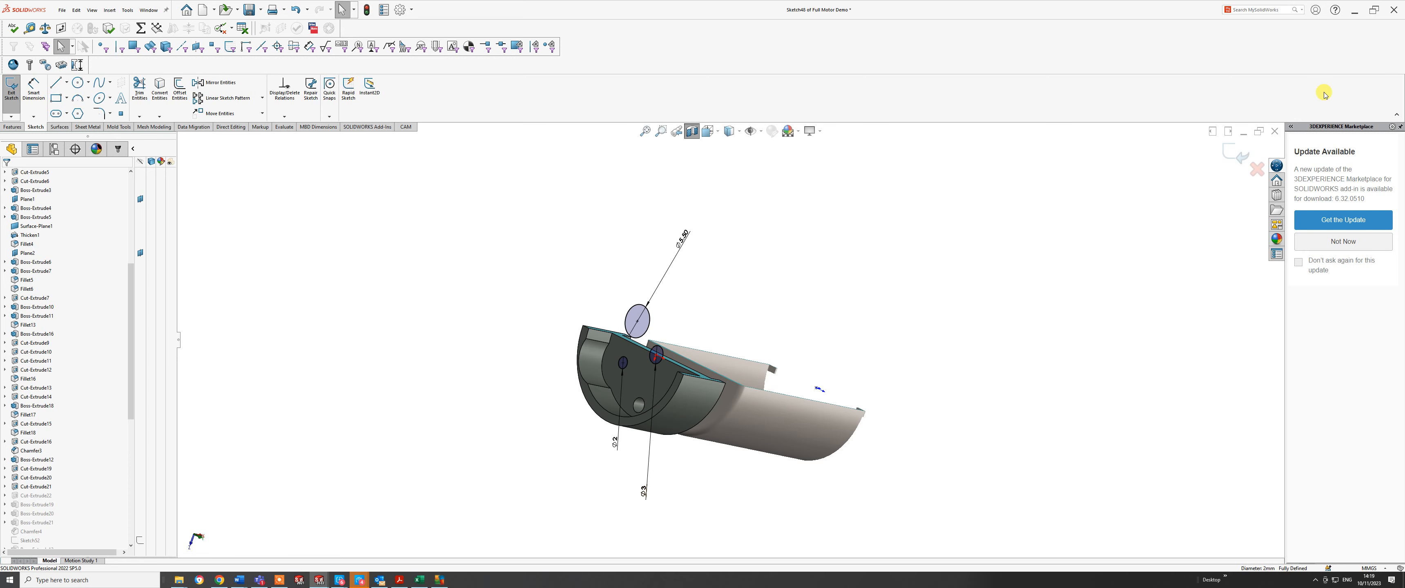
pyautogui.click(1237, 153)
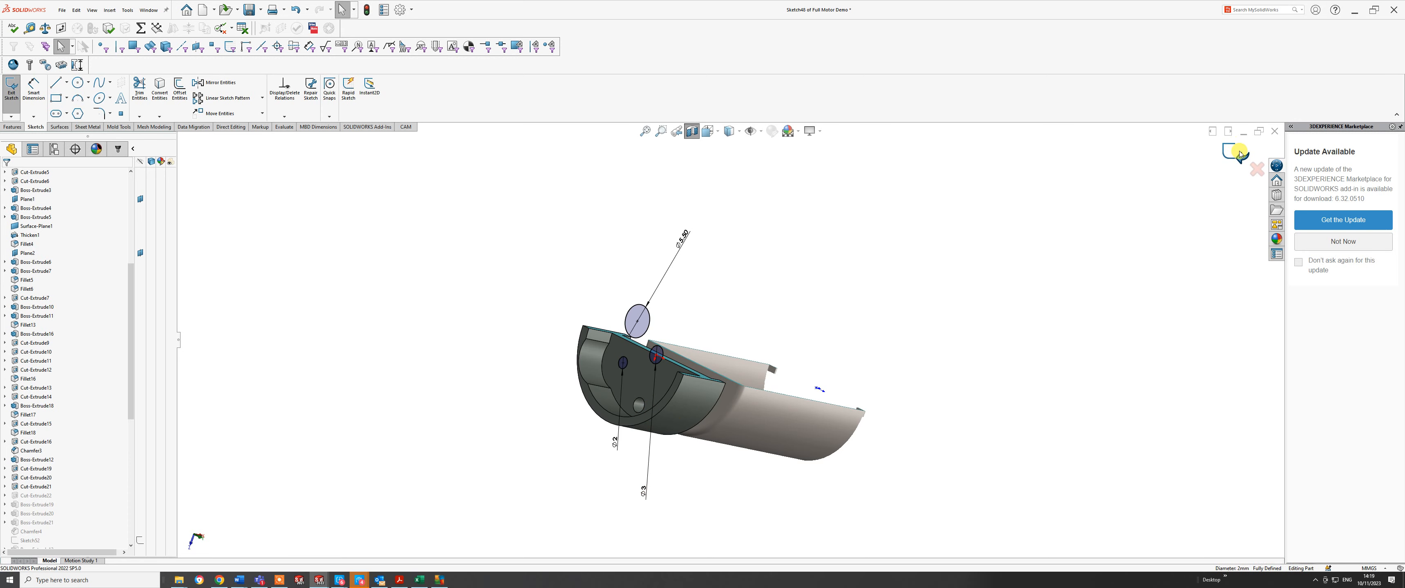
# - Show the hidden bushing body Chamfer4 again from the list of solid bodies
pyautogui.moveTo(626, 360); pyautogui.dragTo(529, 394, button='middle')
pyautogui.moveTo(133, 356); pyautogui.dragTo(130, 268)
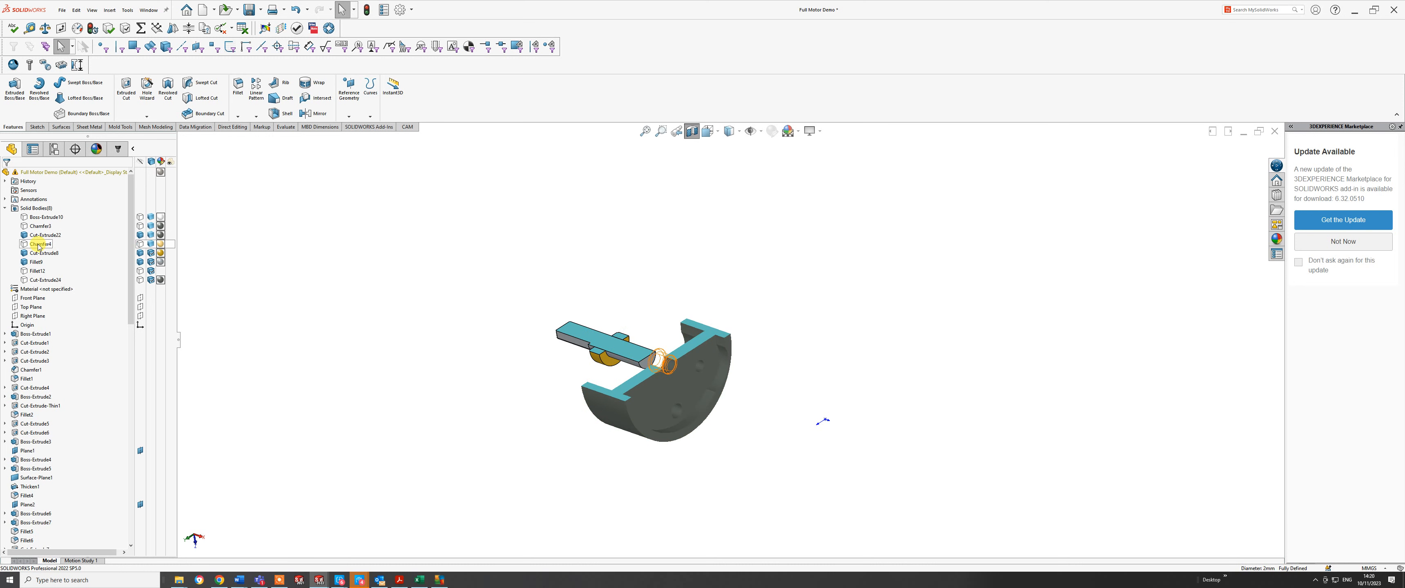
pyautogui.click(140, 245)
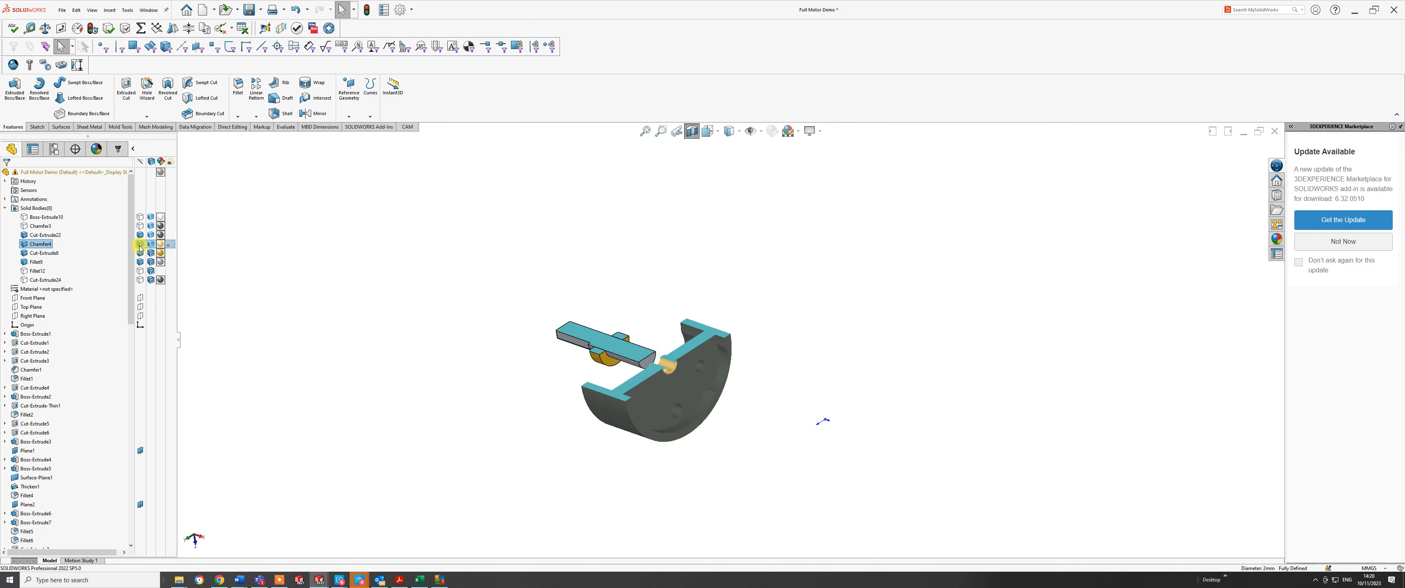
# - Select the bushing's bore, expand its Boss-Extrude19 feature and highlight the sketch to compare its circles with the housing hole
pyautogui.scroll(-5, 674, 365)
pyautogui.click(739, 309)
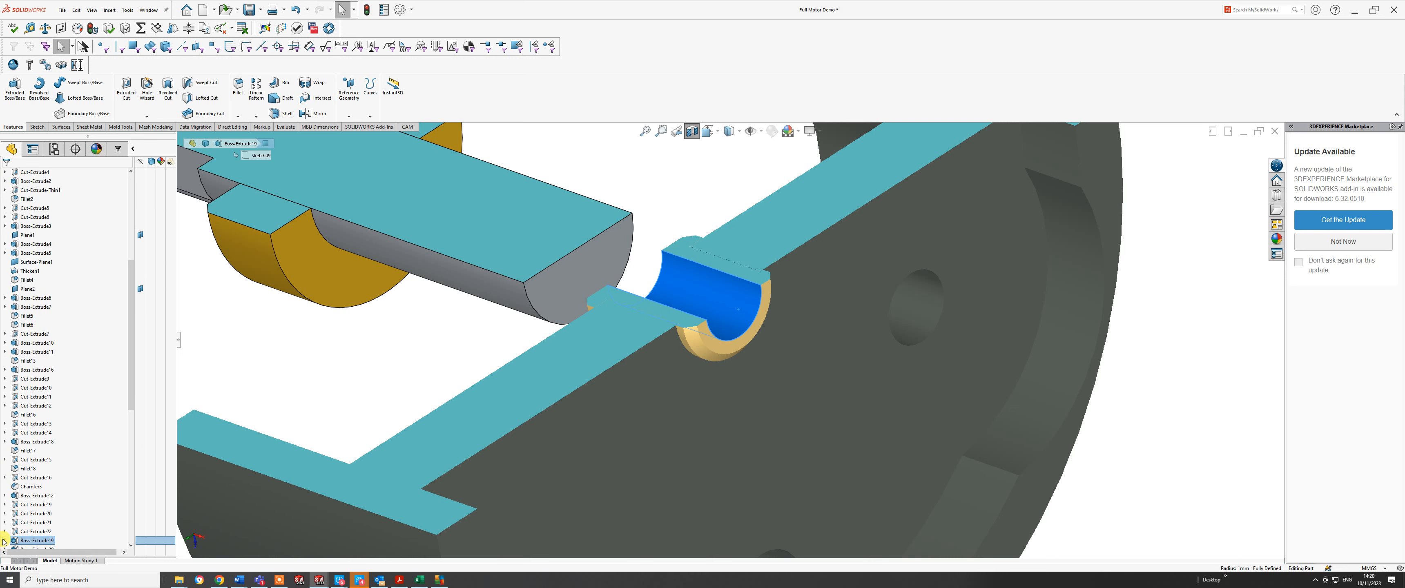
pyautogui.click(5, 540)
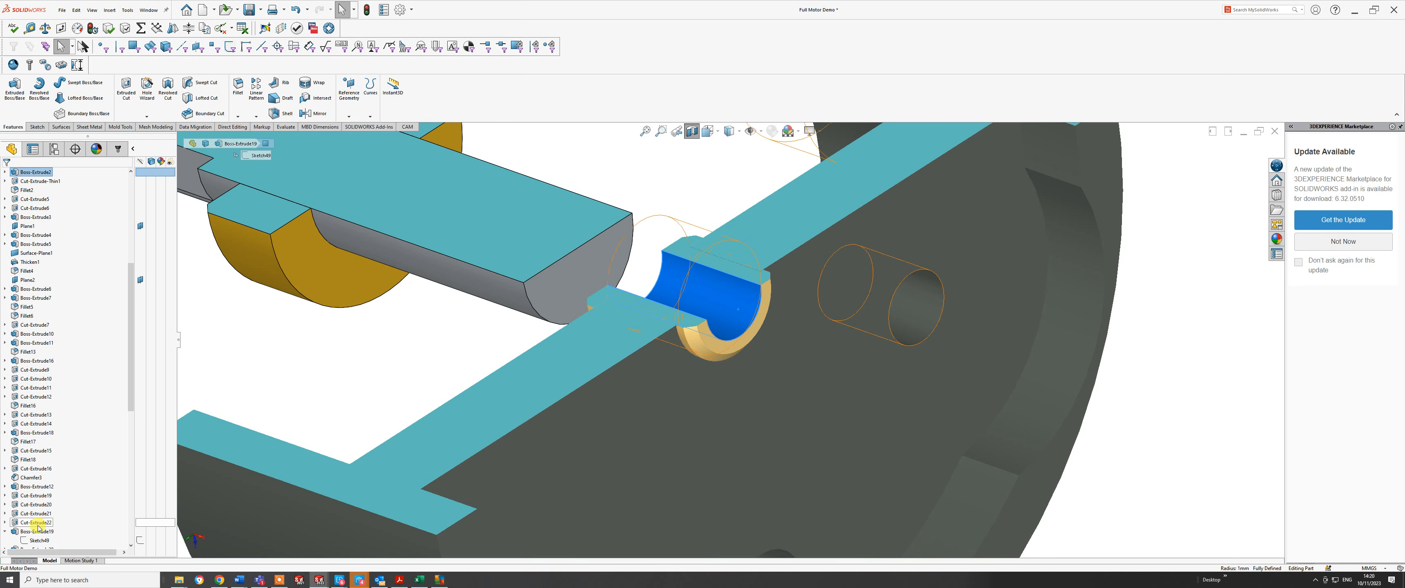
pyautogui.click(38, 540)
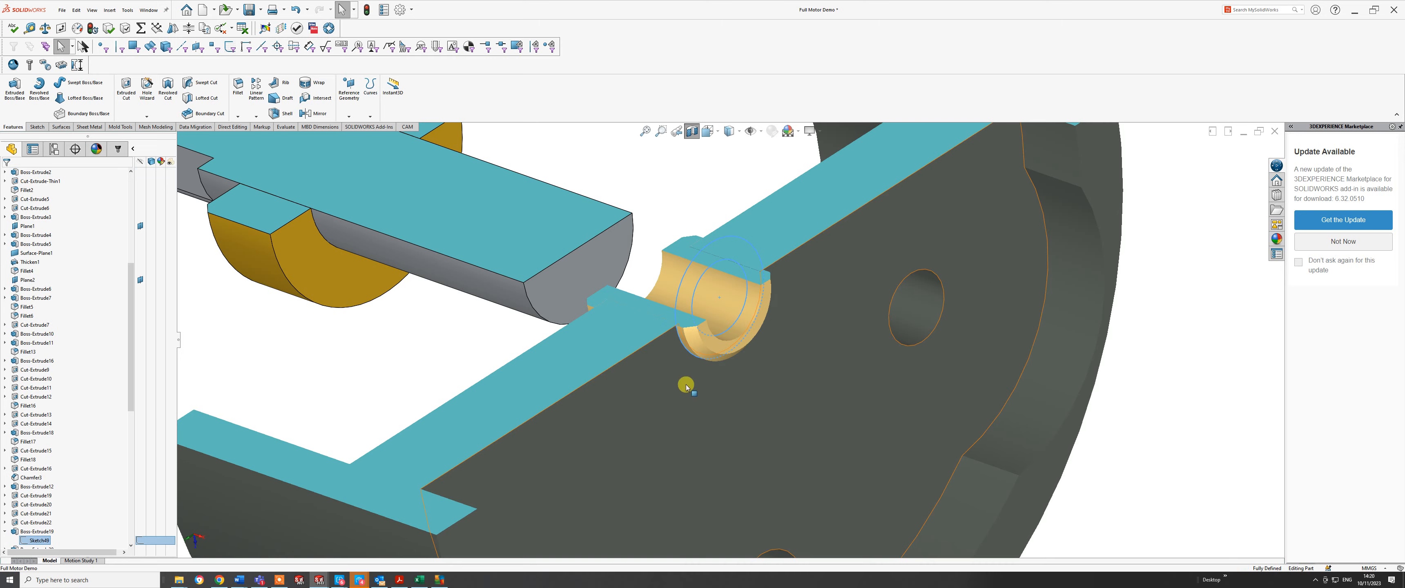
pyautogui.moveTo(680, 386)
pyautogui.mouseDown(button='middle')
pyautogui.moveTo(665, 348)
pyautogui.moveTo(633, 334)
pyautogui.moveTo(606, 402)
pyautogui.mouseUp(button='middle')
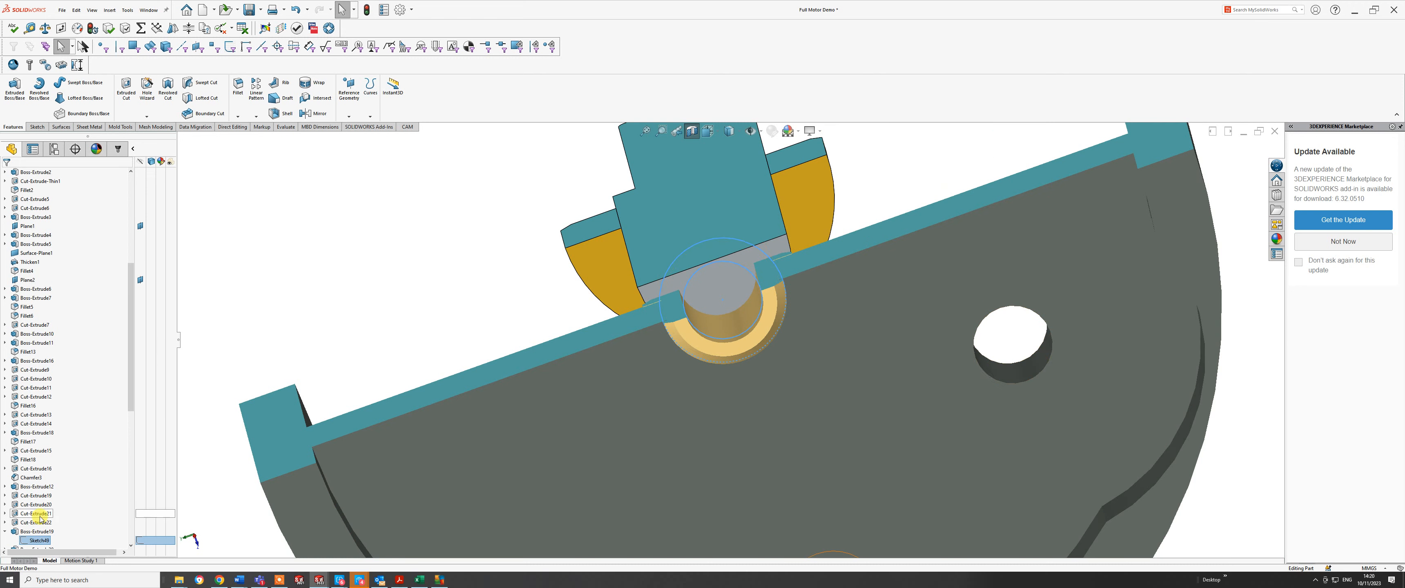
pyautogui.scroll(5, 704, 327)
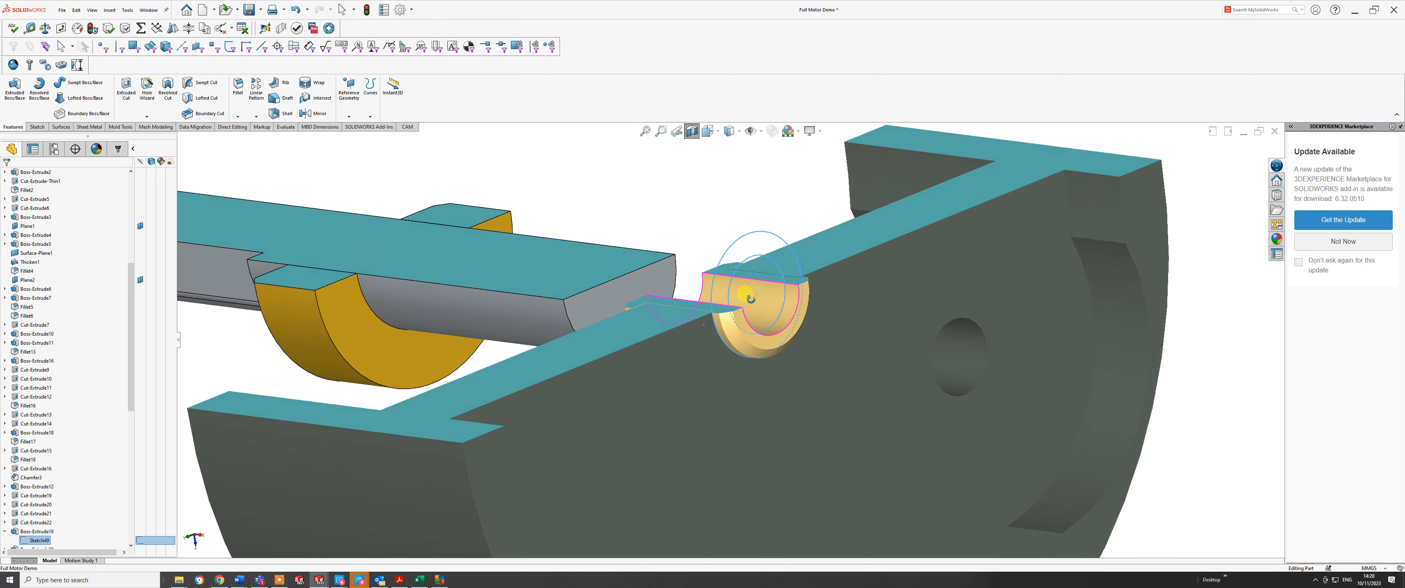
# - Highlight Cut-Extrude22, open its sketch to check the hole circles against the housing, and exit the sketch
pyautogui.click(34, 524)
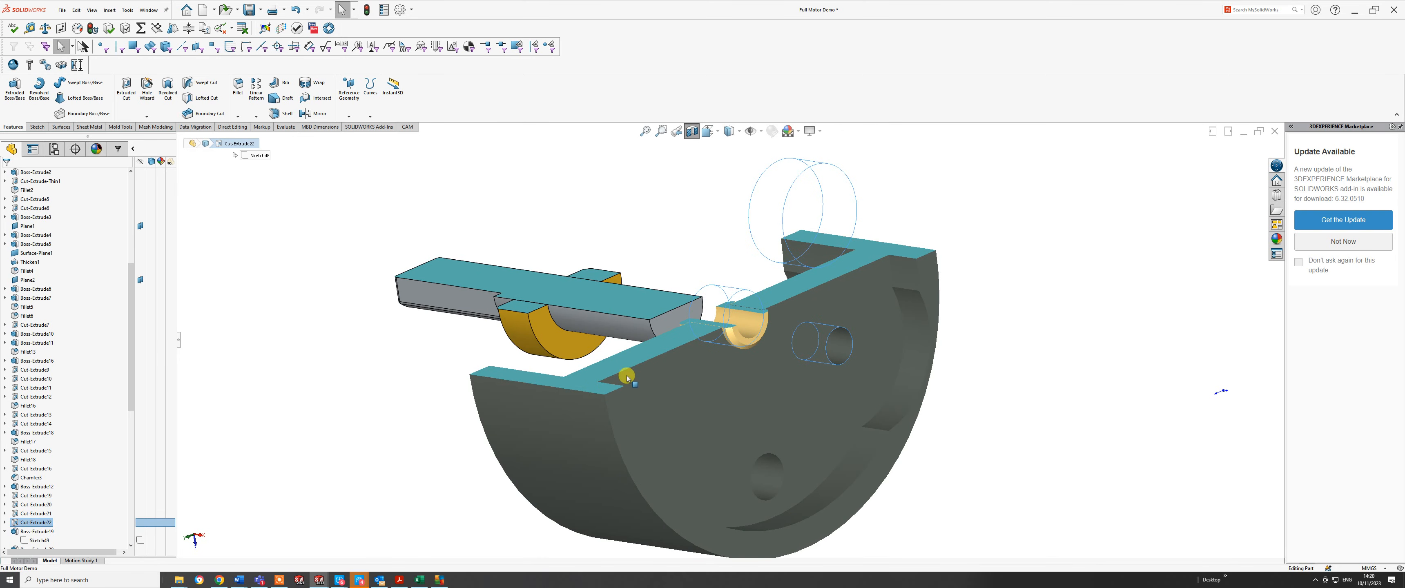
pyautogui.moveTo(652, 381)
pyautogui.mouseDown(button='middle')
pyautogui.moveTo(639, 356)
pyautogui.moveTo(628, 382)
pyautogui.mouseUp(button='middle')
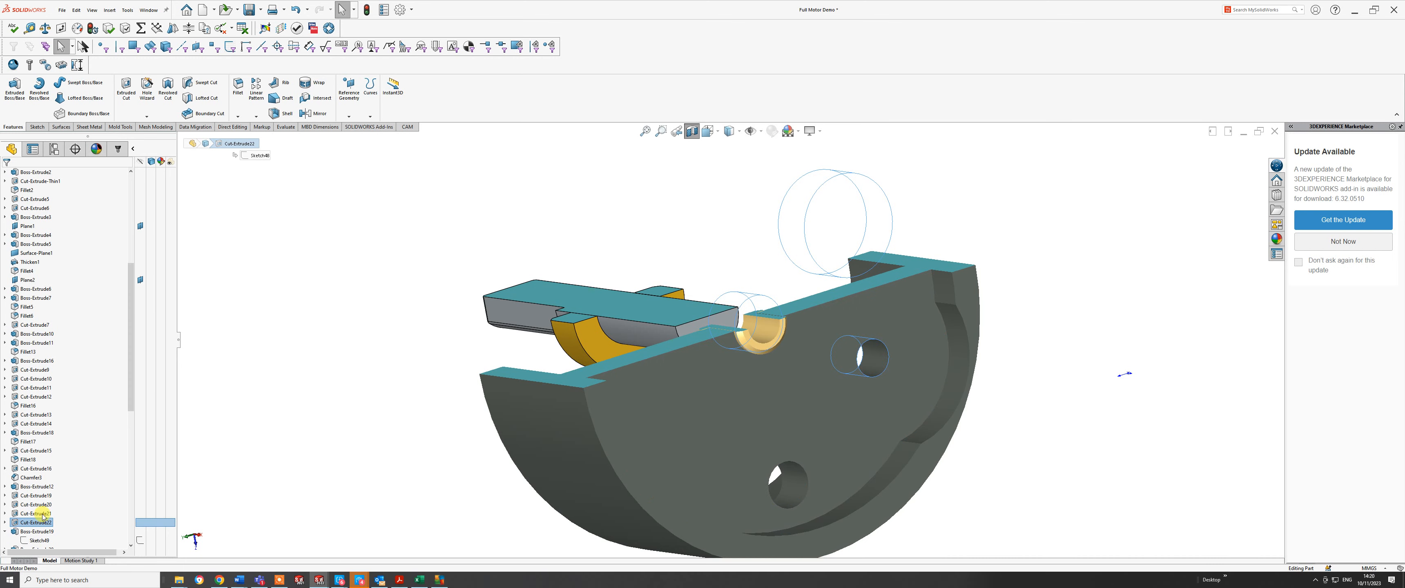
pyautogui.click(32, 532)
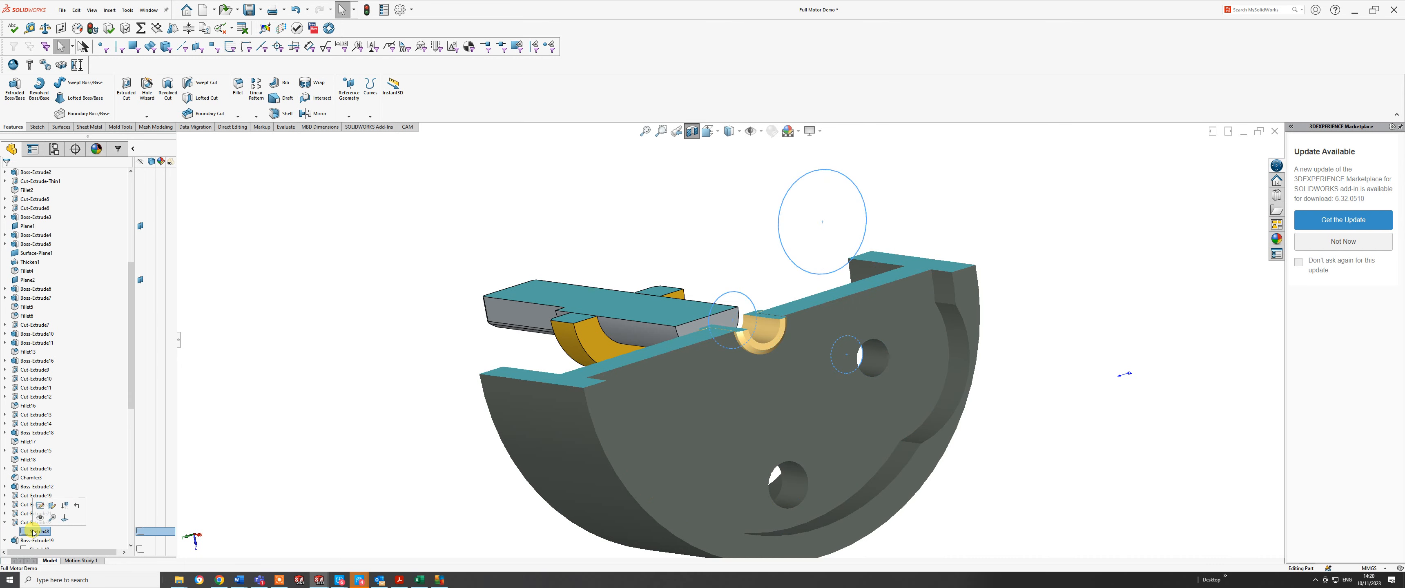
pyautogui.click(40, 506)
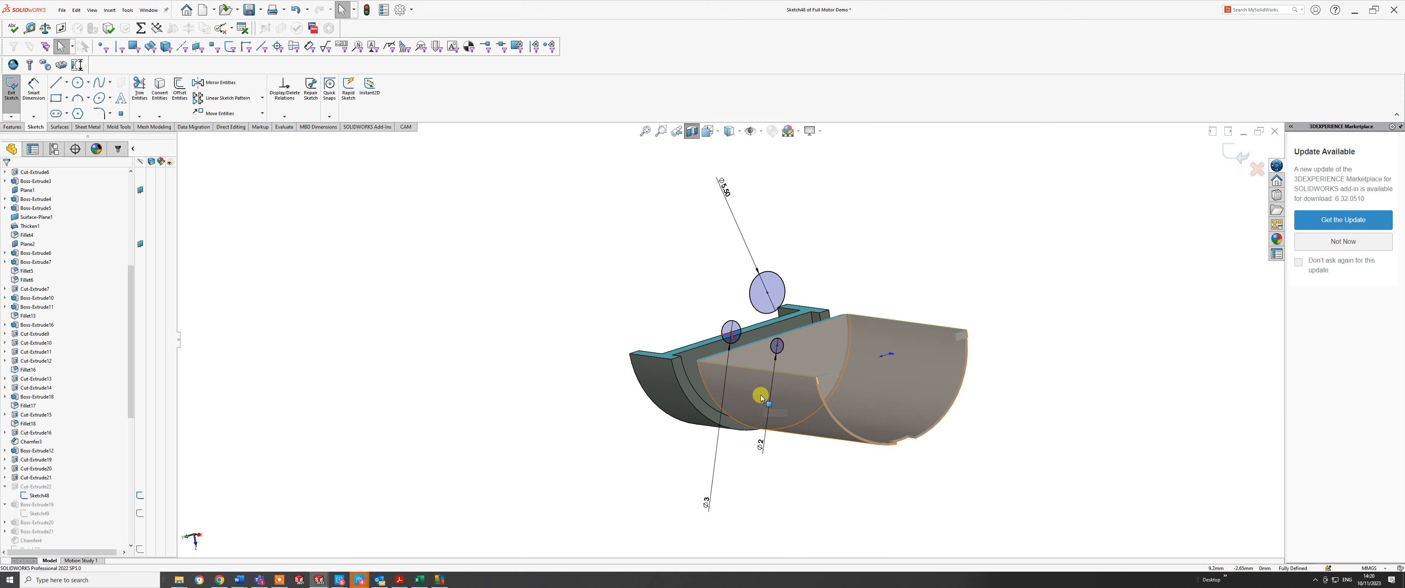
pyautogui.scroll(-5, 762, 398)
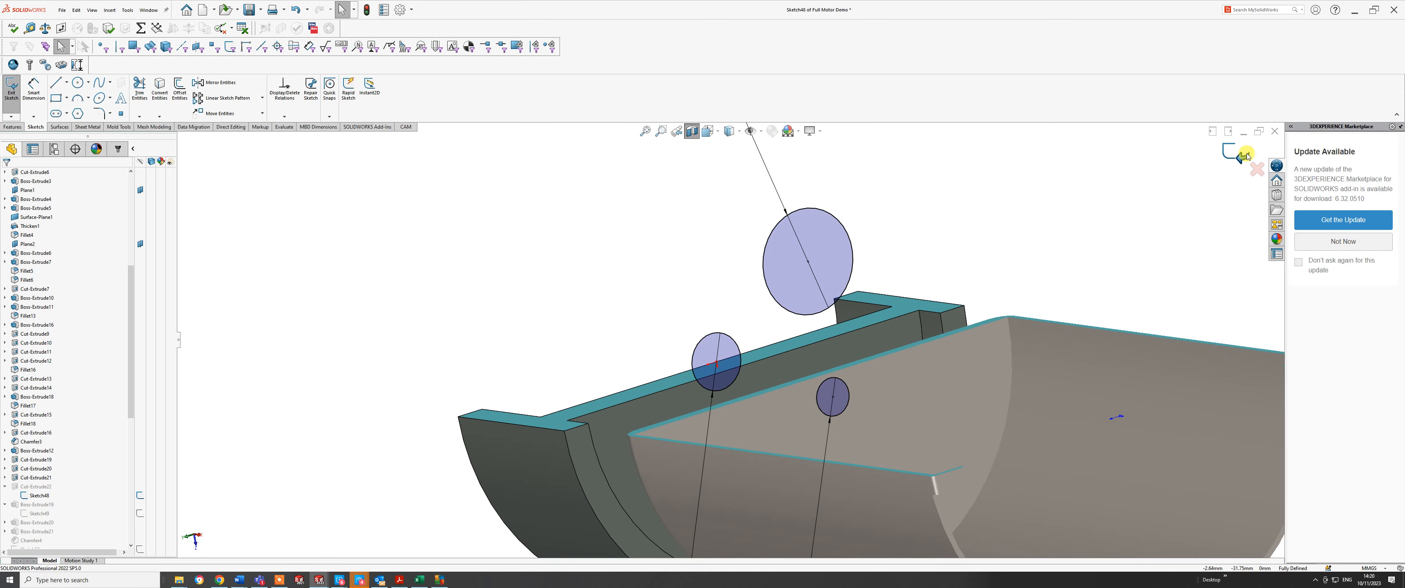
pyautogui.click(1223, 160)
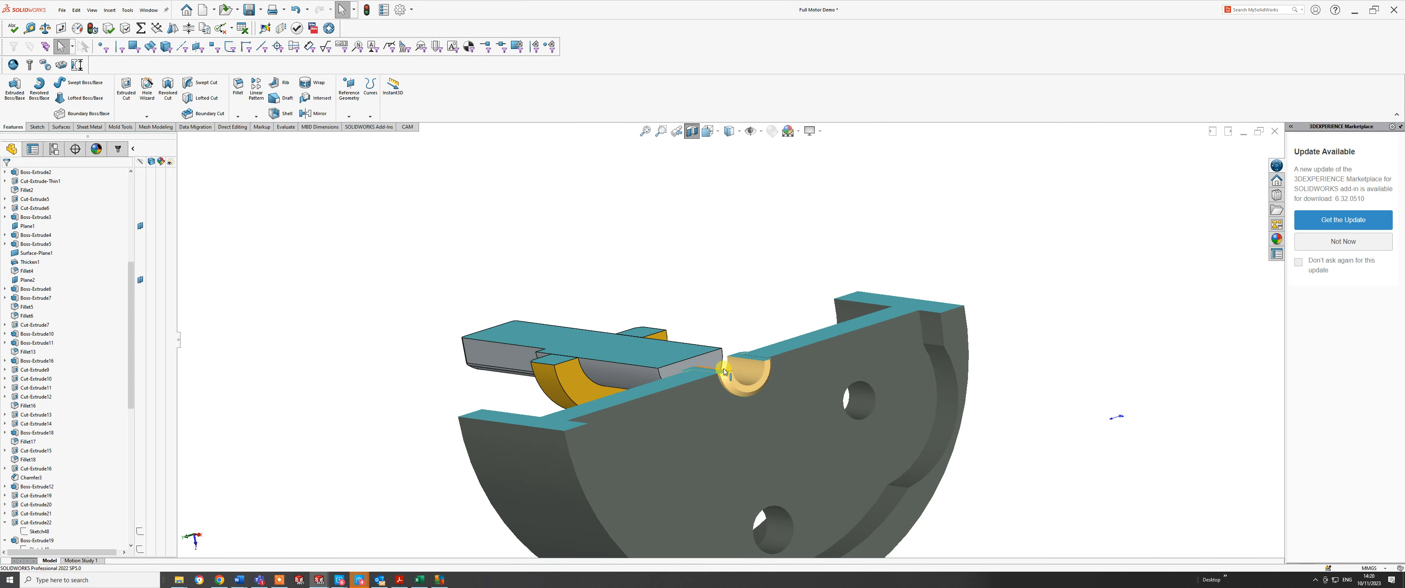
# - Hide the chamfered bushing to inspect the housing hole behind it, and undo the hiding
pyautogui.scroll(-5, 718, 387)
pyautogui.moveTo(713, 384); pyautogui.dragTo(717, 380, button='middle')
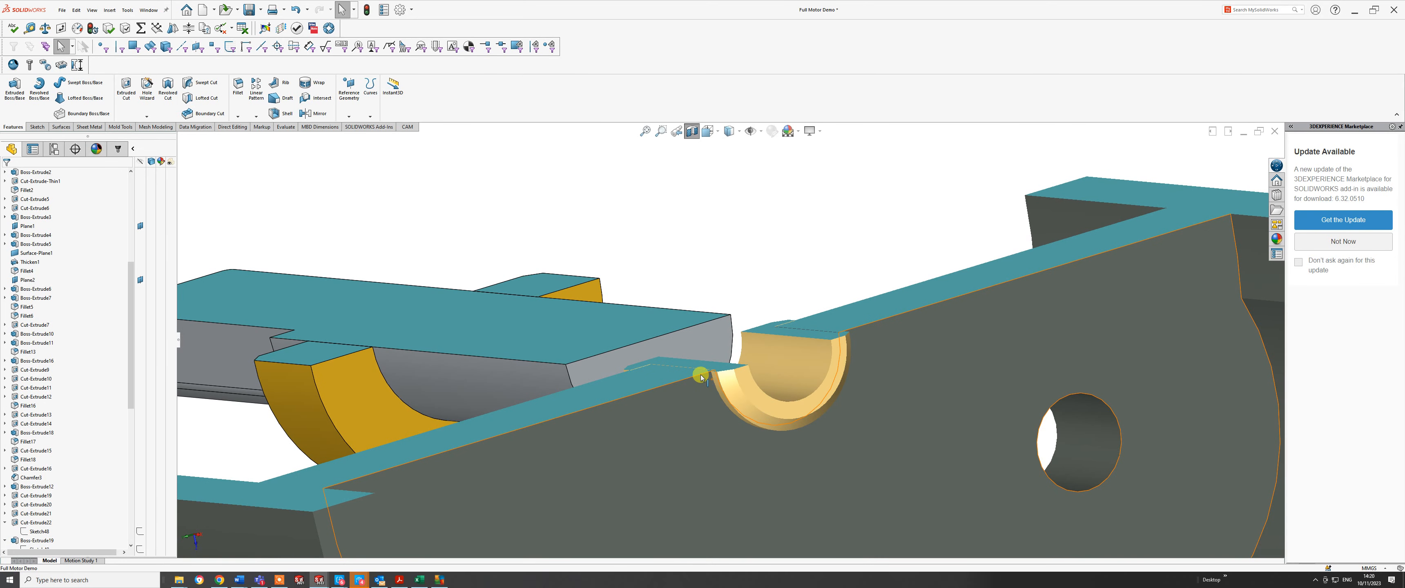
pyautogui.rightClick(728, 384)
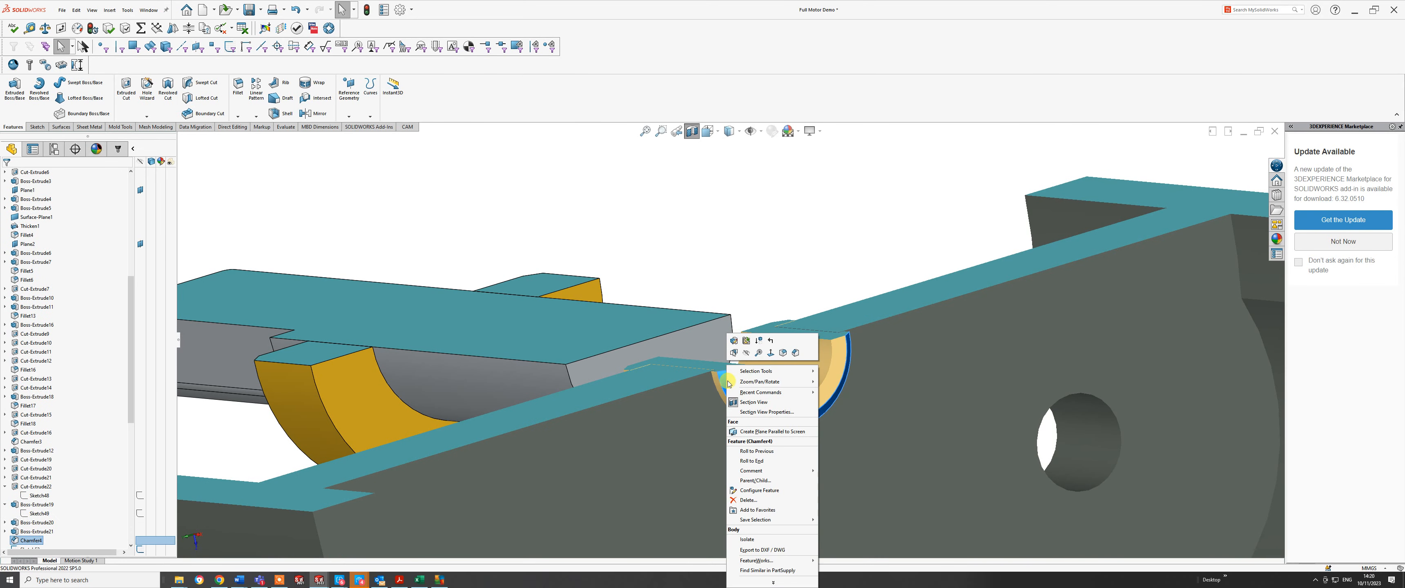
pyautogui.click(748, 354)
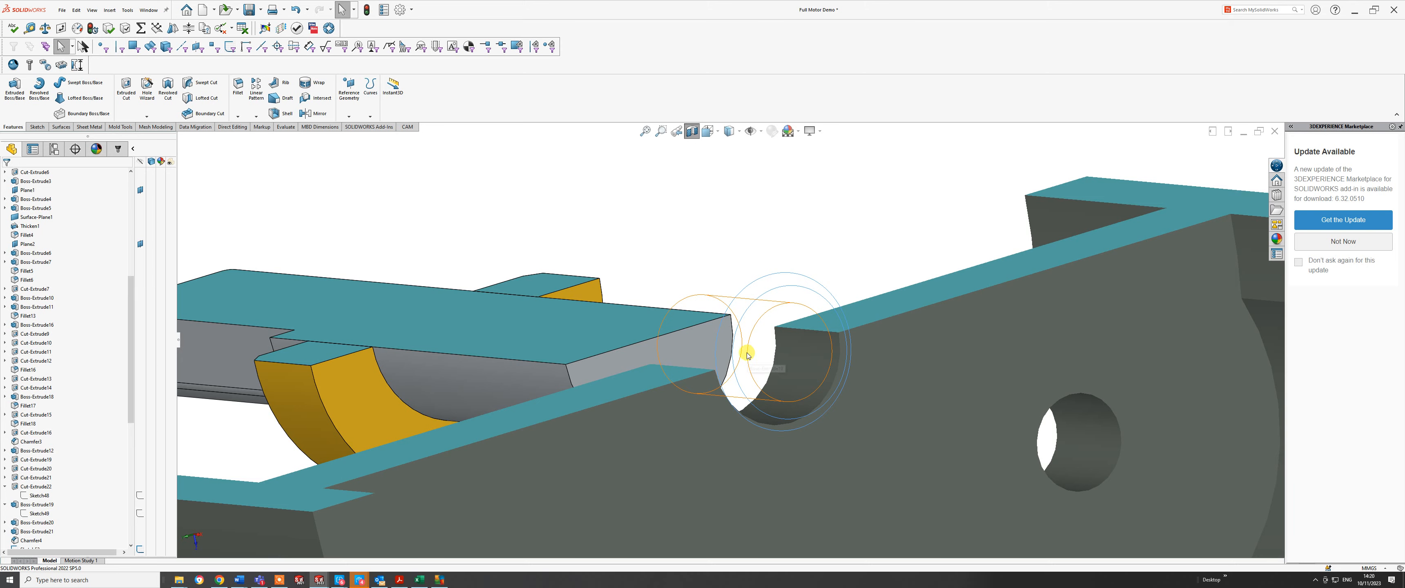
pyautogui.moveTo(748, 355); pyautogui.dragTo(794, 381, button='middle')
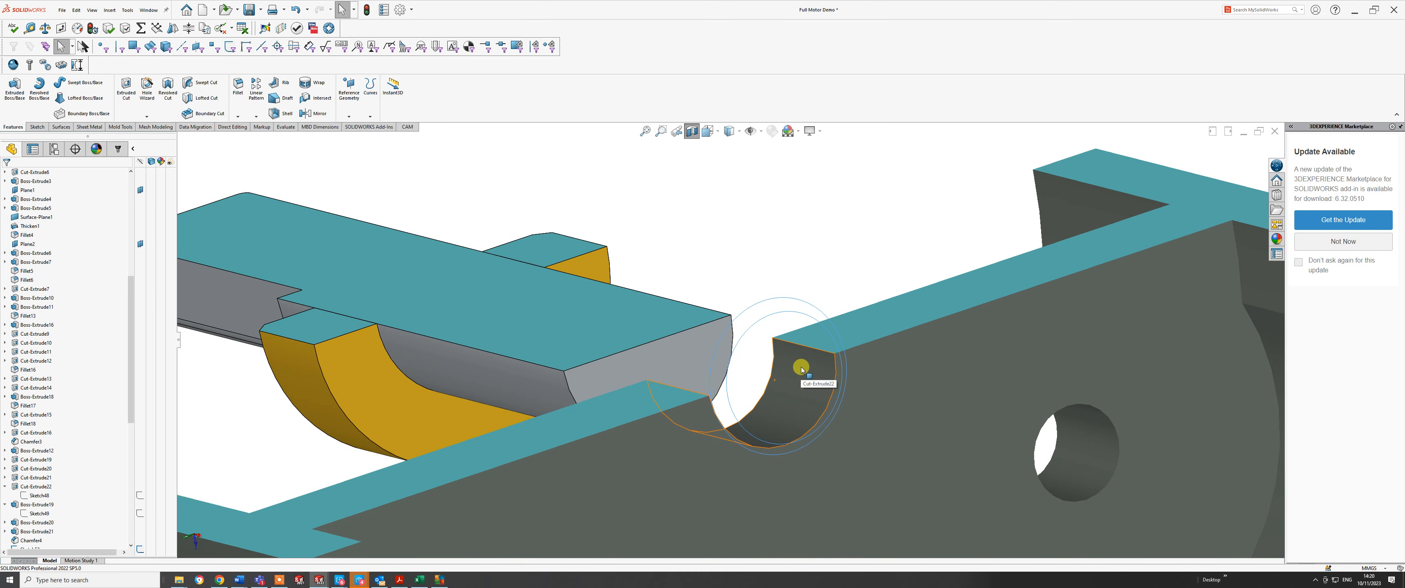
pyautogui.hotkey('ctrl', 'z')
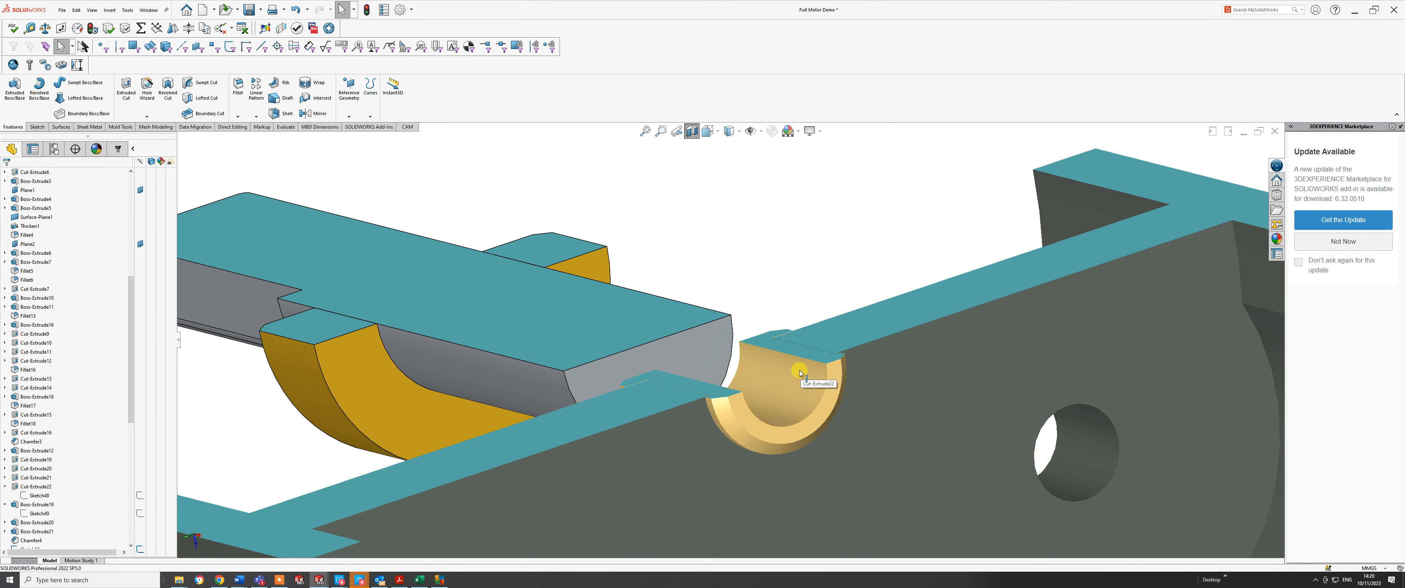
# - Hide the sectioned housing body, leaving the shaft, the gear and the brass bushings displayed
pyautogui.rightClick(884, 351)
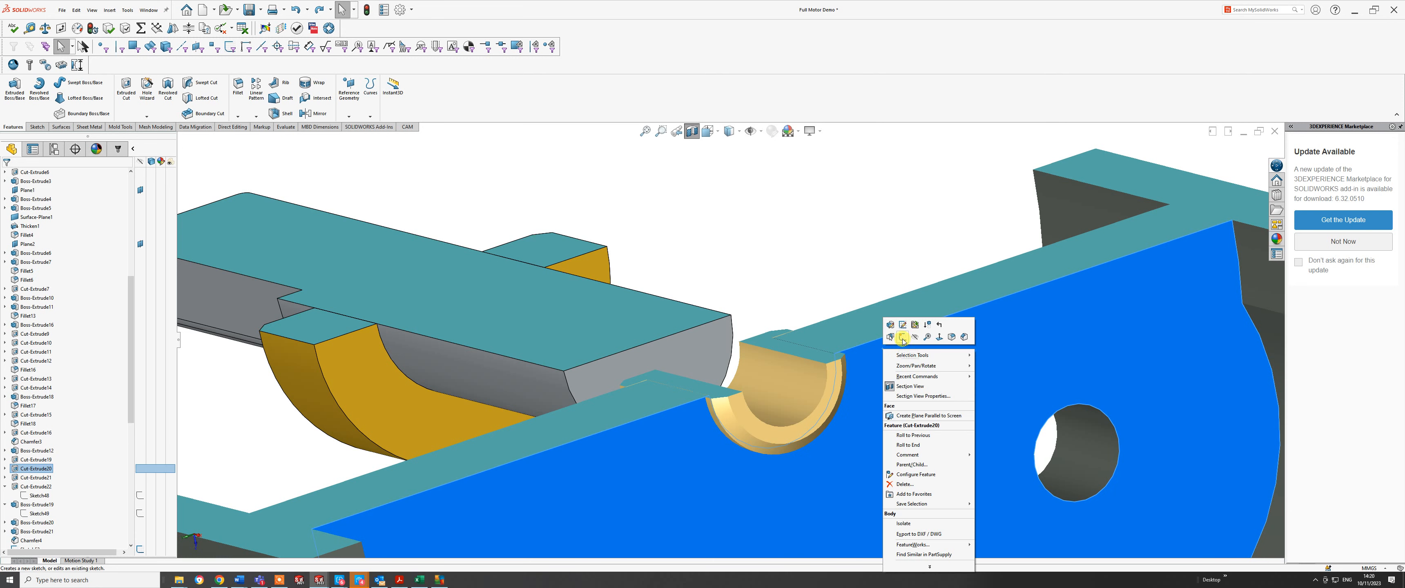
pyautogui.click(925, 338)
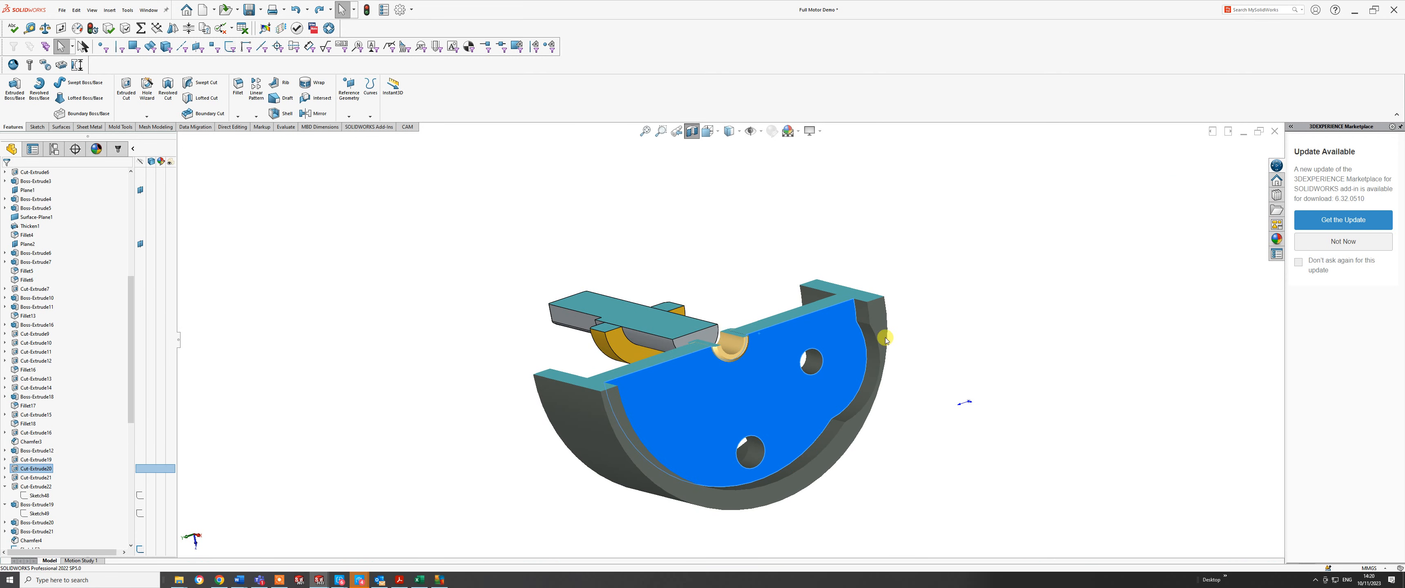
pyautogui.rightClick(769, 339)
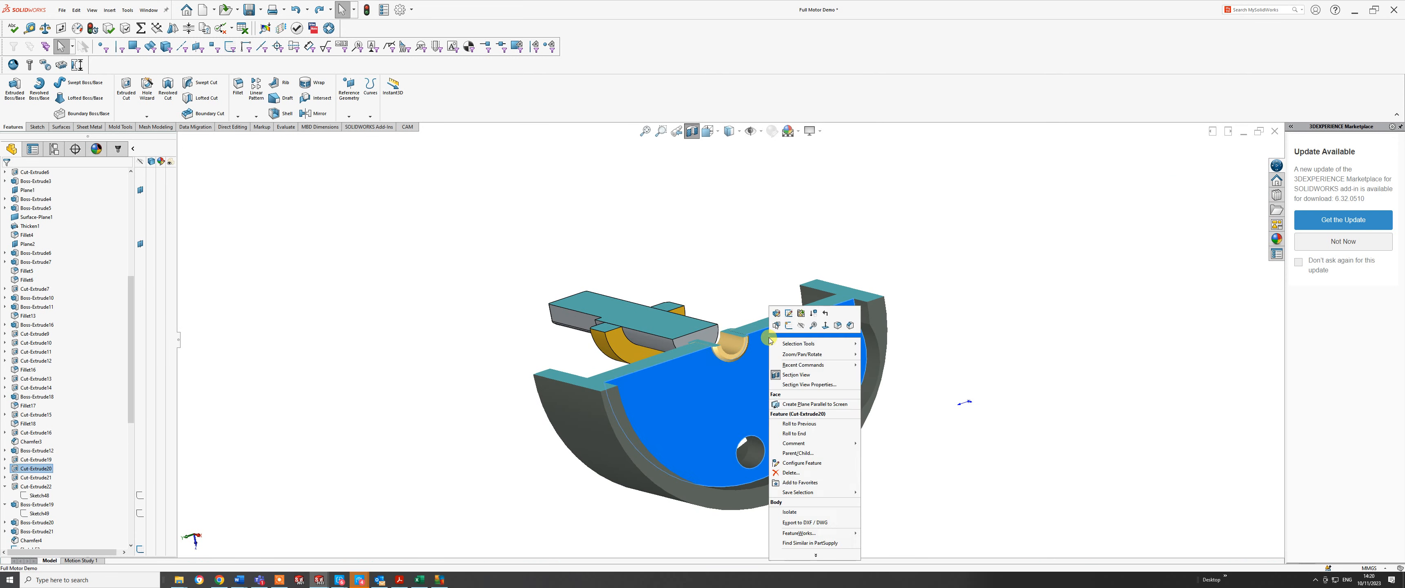
pyautogui.click(803, 326)
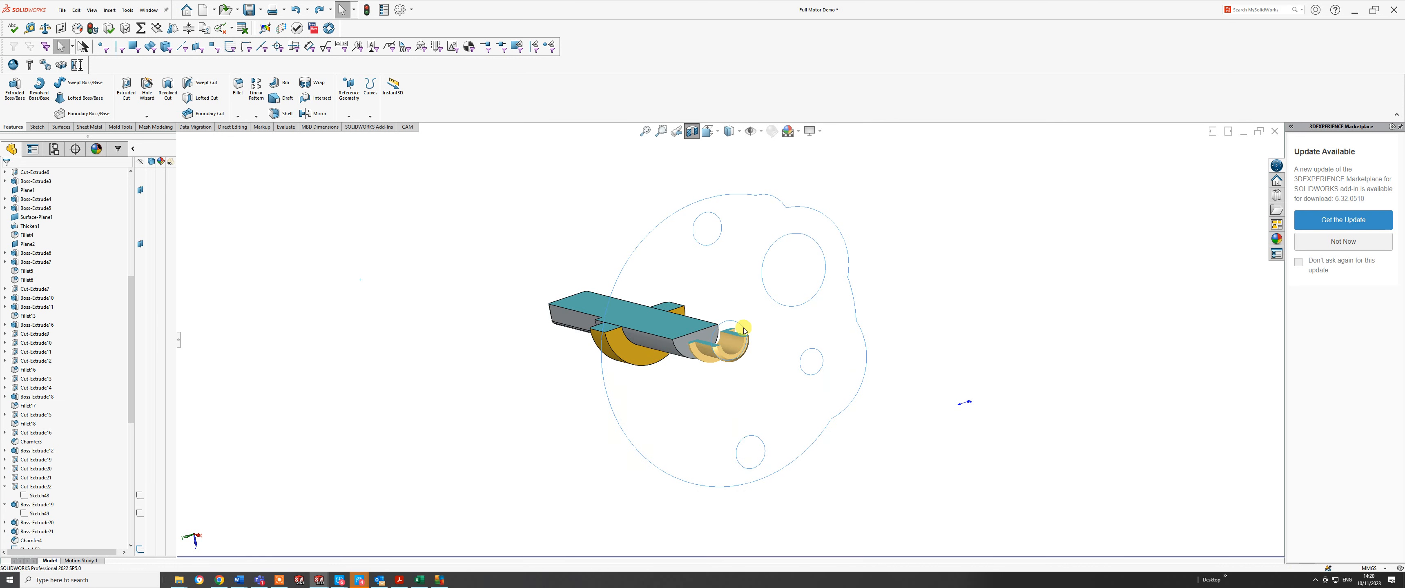
# - Open the sketch of the bushing extrude Boss-Extrude20 and measure the diameter of its outer circle
pyautogui.scroll(-5, 733, 349)
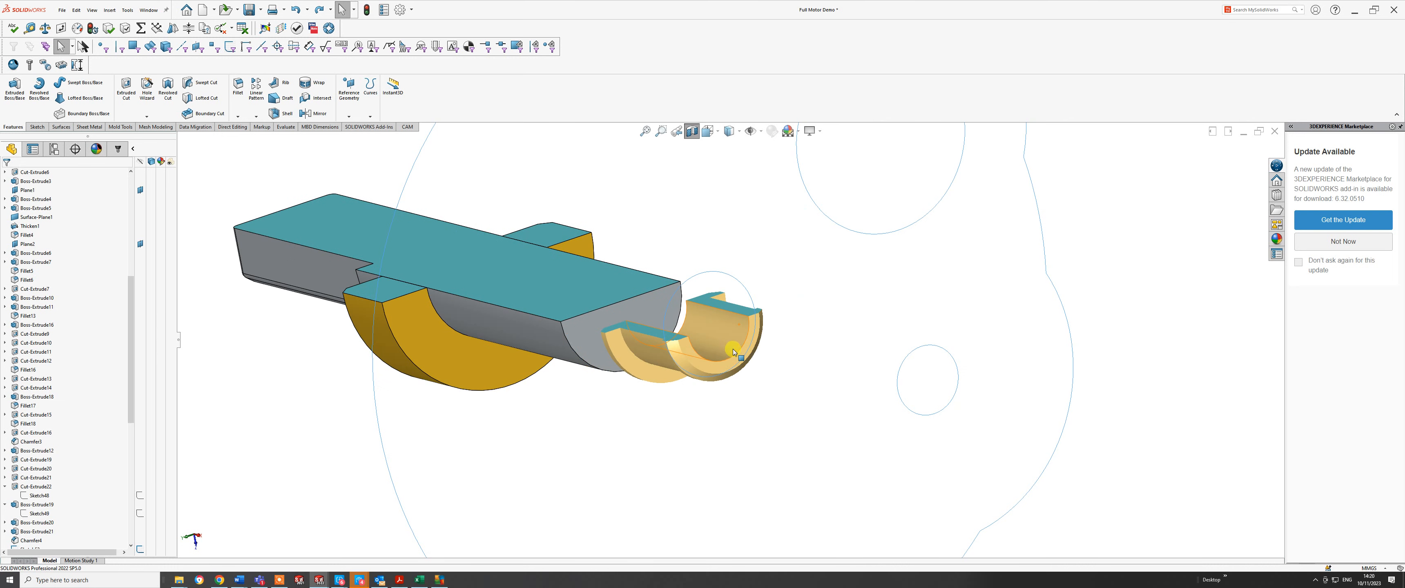
pyautogui.click(632, 336)
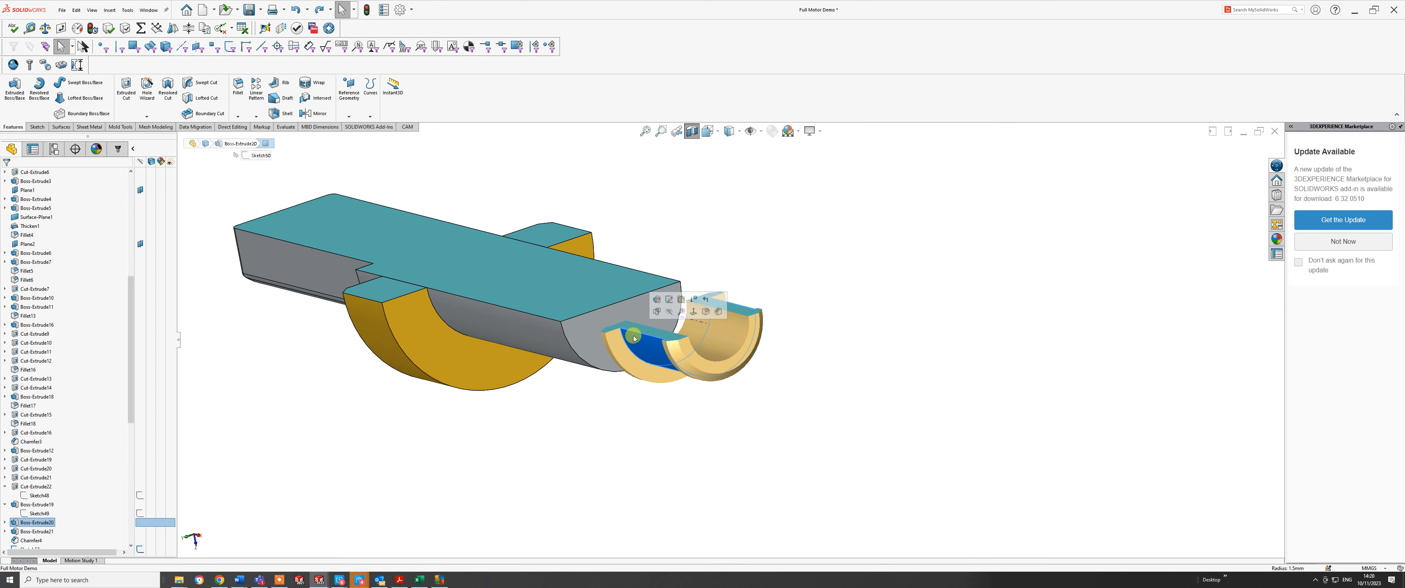
pyautogui.click(669, 299)
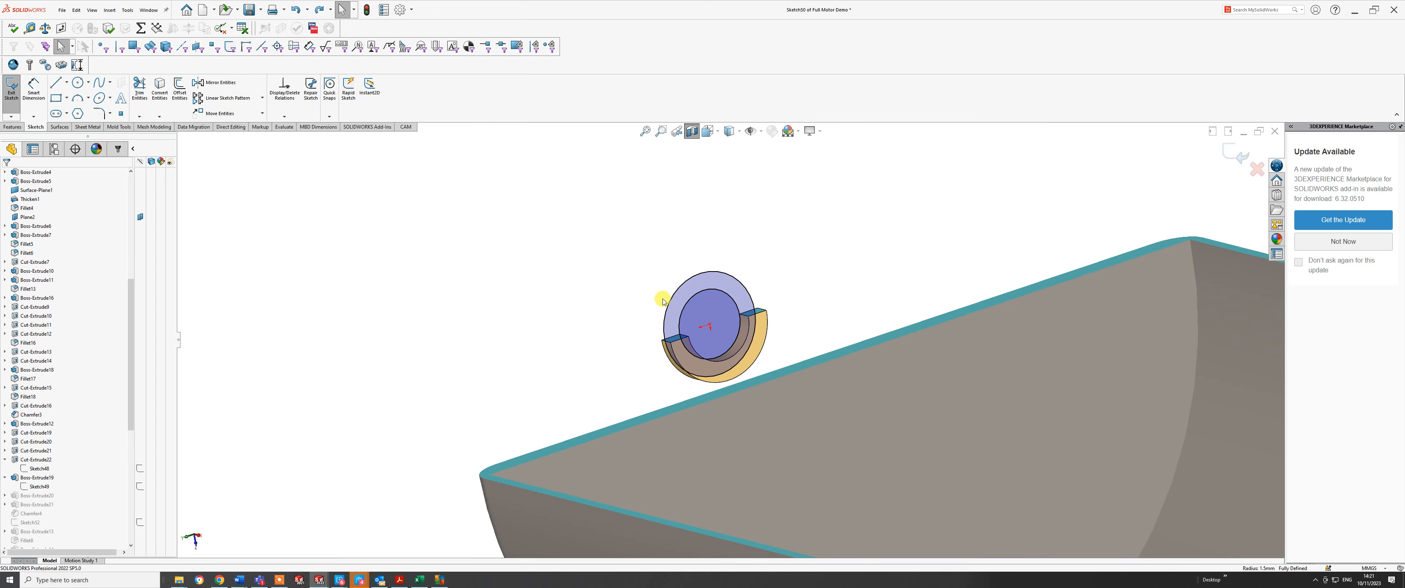
pyautogui.moveTo(715, 323)
pyautogui.mouseDown(button='middle')
pyautogui.moveTo(759, 486)
pyautogui.moveTo(833, 516)
pyautogui.moveTo(628, 410)
pyautogui.moveTo(491, 305)
pyautogui.mouseUp(button='middle')
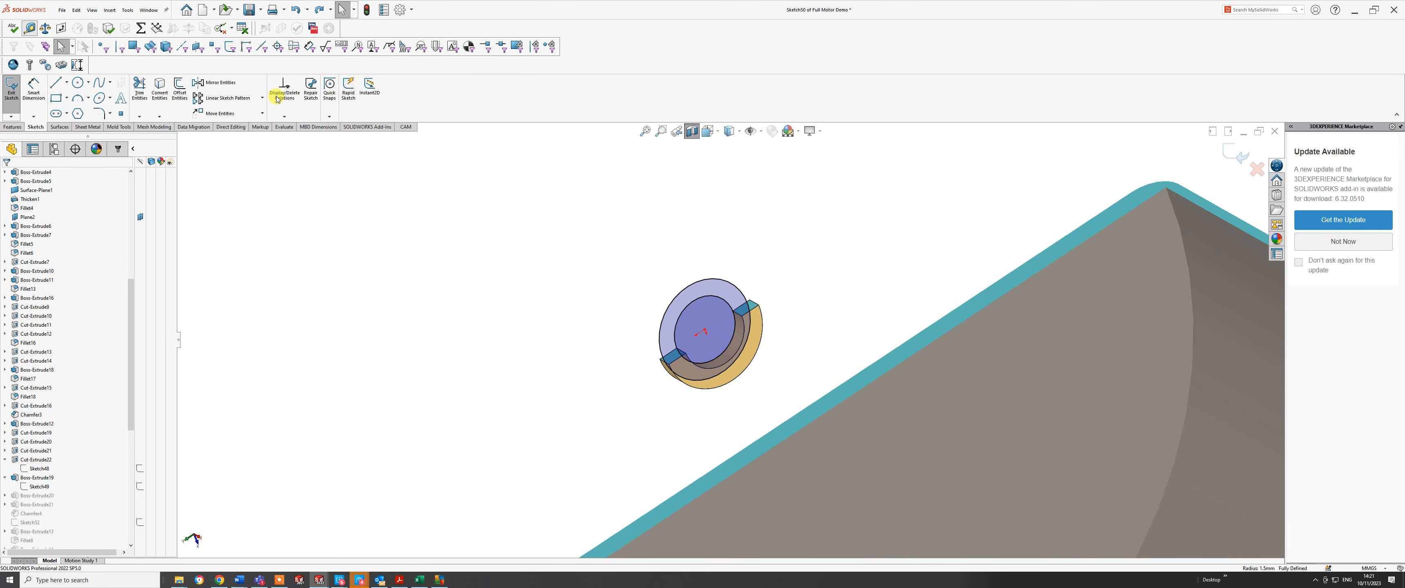
pyautogui.click(702, 283)
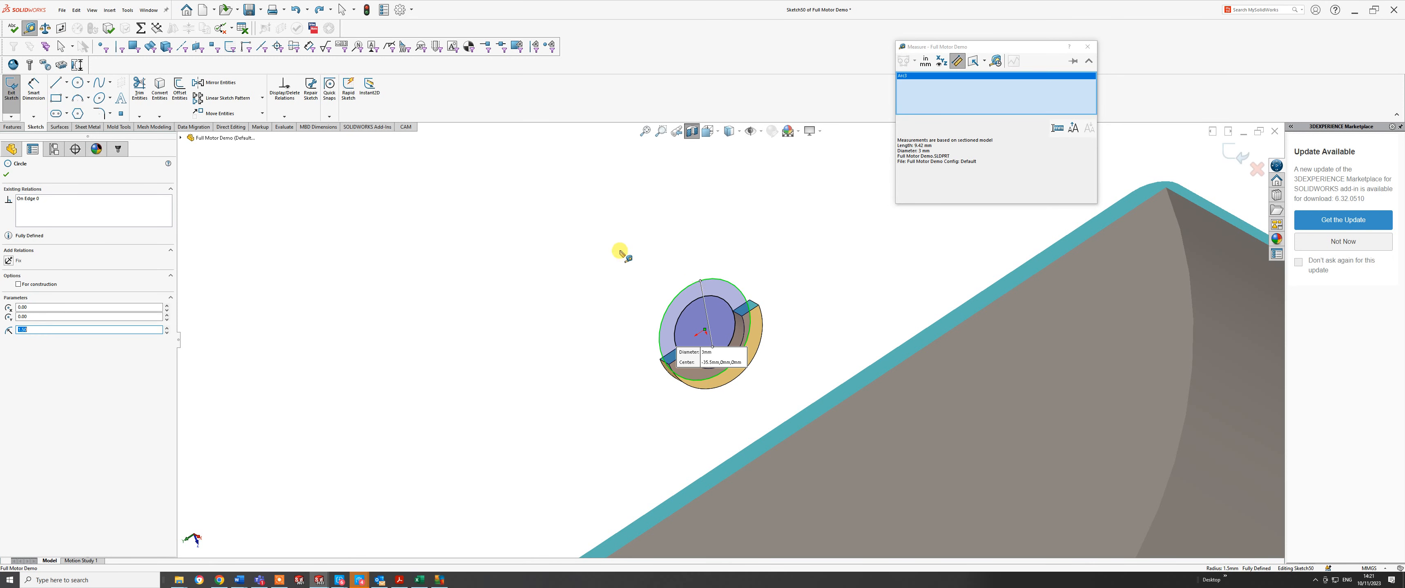
pyautogui.press('Escape')
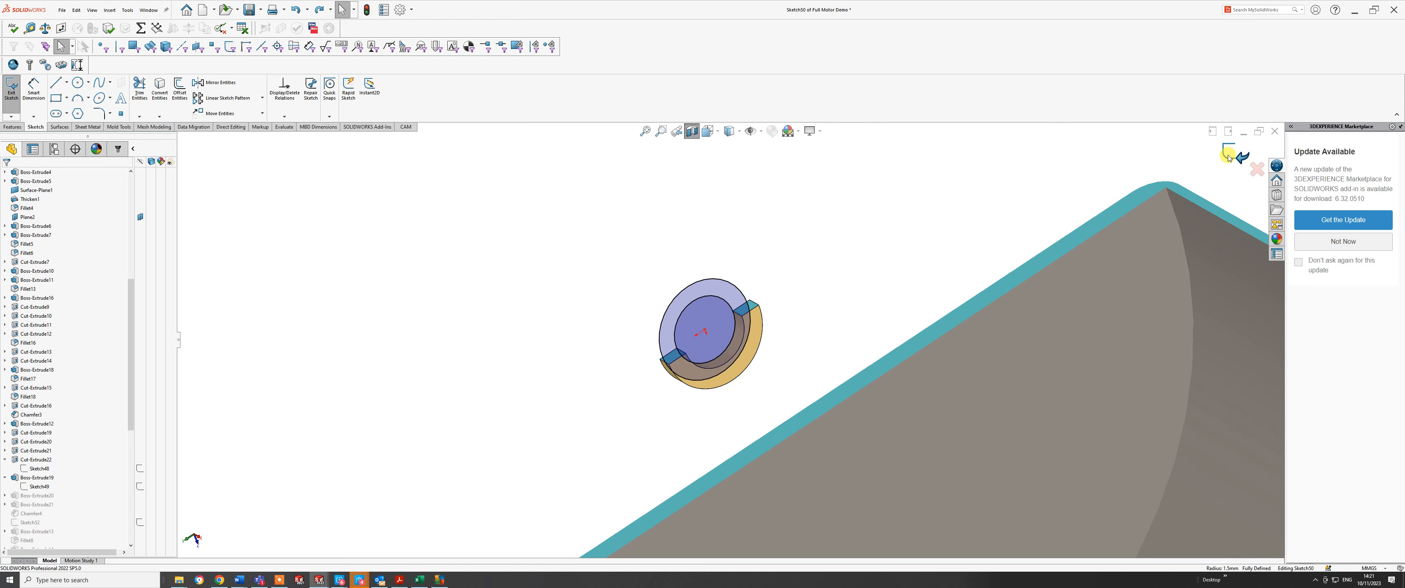
# - Exit the bushing sketch and turn off the section view
pyautogui.click(1228, 157)
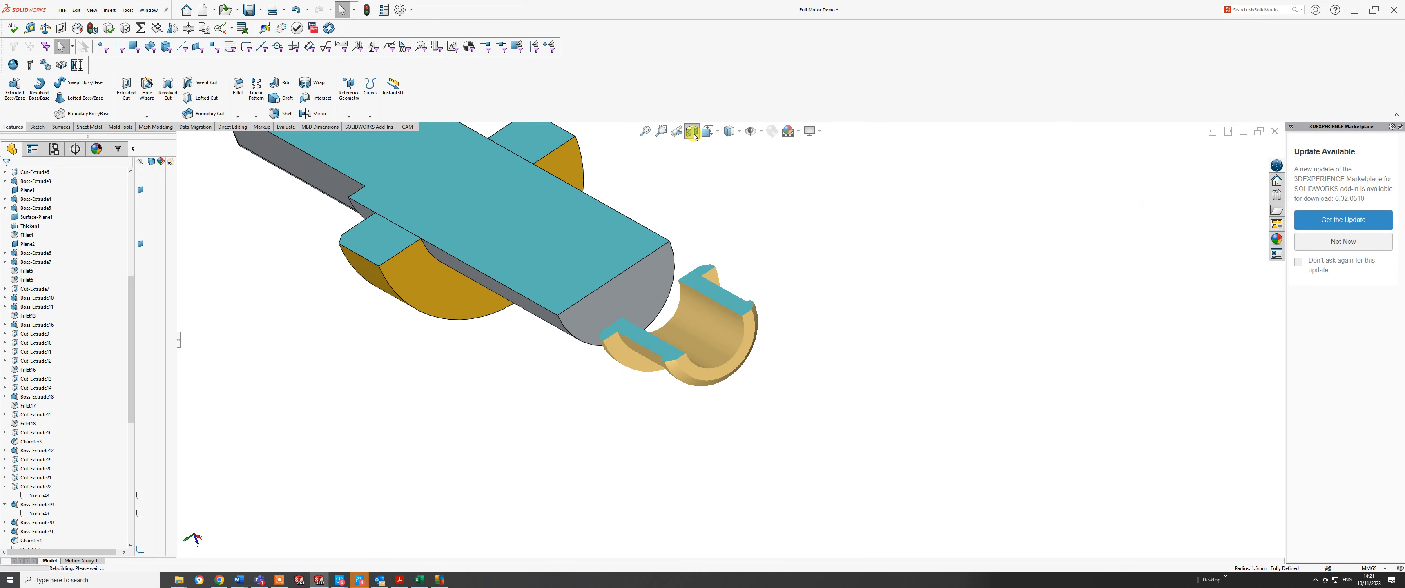
pyautogui.click(694, 135)
pyautogui.scroll(6, 621, 326)
pyautogui.moveTo(623, 327); pyautogui.dragTo(733, 284, button='middle')
# - Show the hidden solid bodies Cut-Extrude22, Chamfer3 and Boss-Extrude10 around the shaft and bushing
pyautogui.moveTo(132, 290); pyautogui.dragTo(132, 184)
pyautogui.click(141, 235)
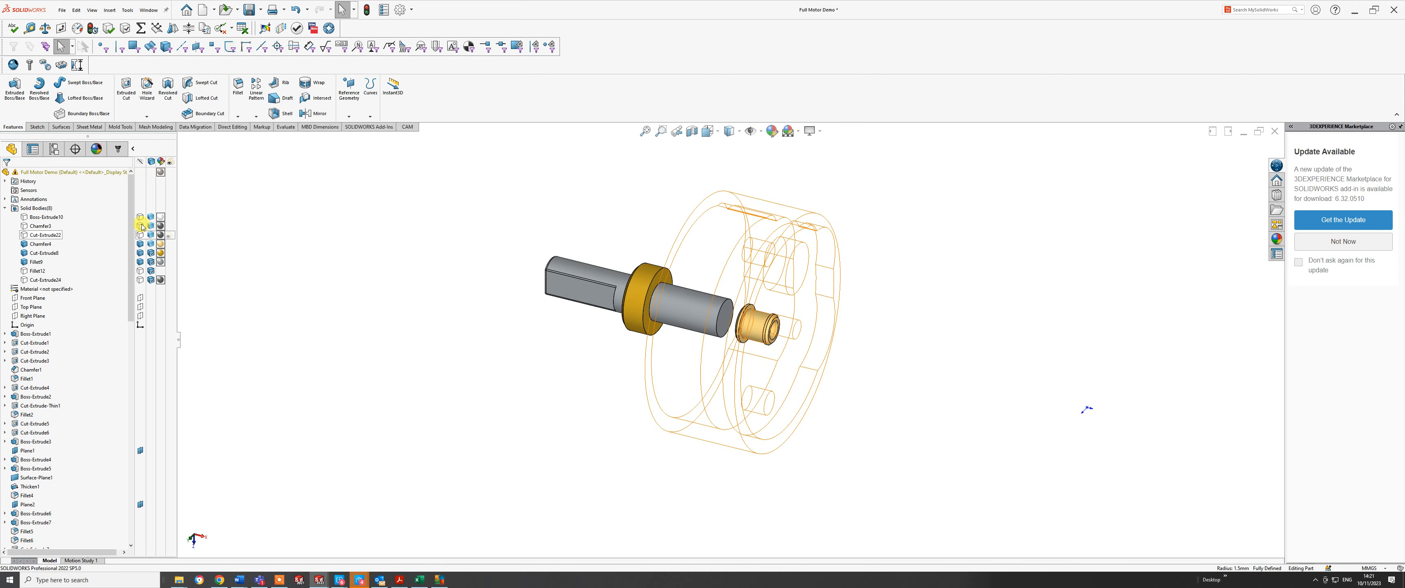
pyautogui.click(141, 227)
pyautogui.click(141, 226)
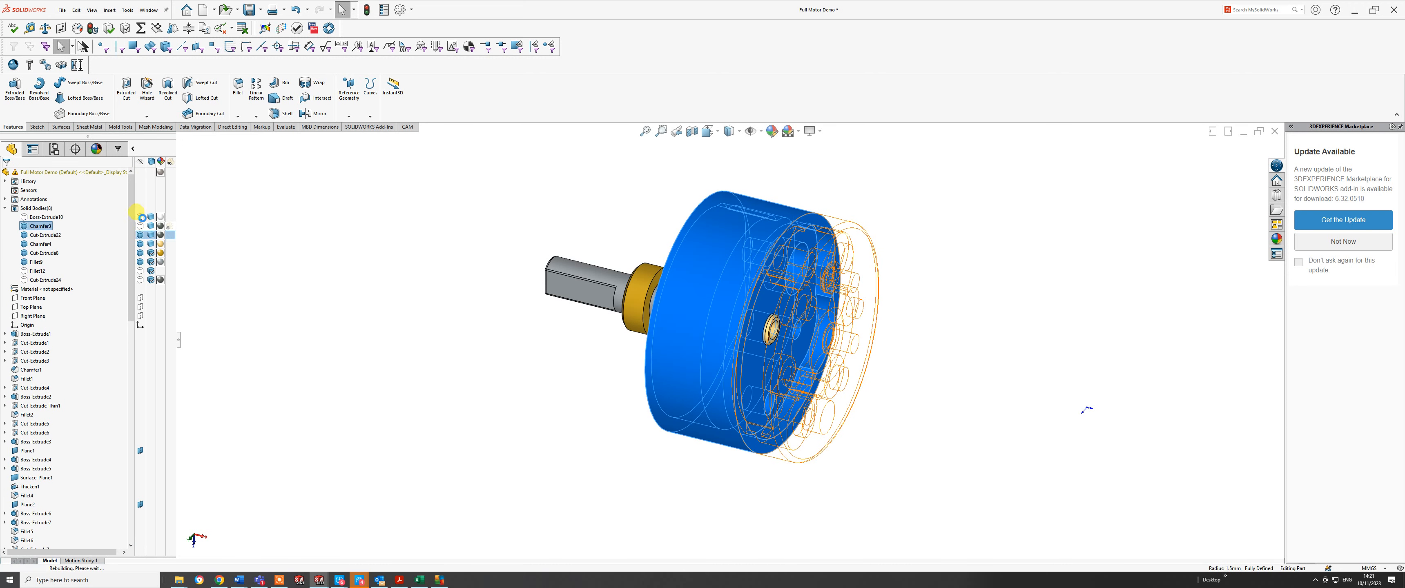
pyautogui.click(142, 217)
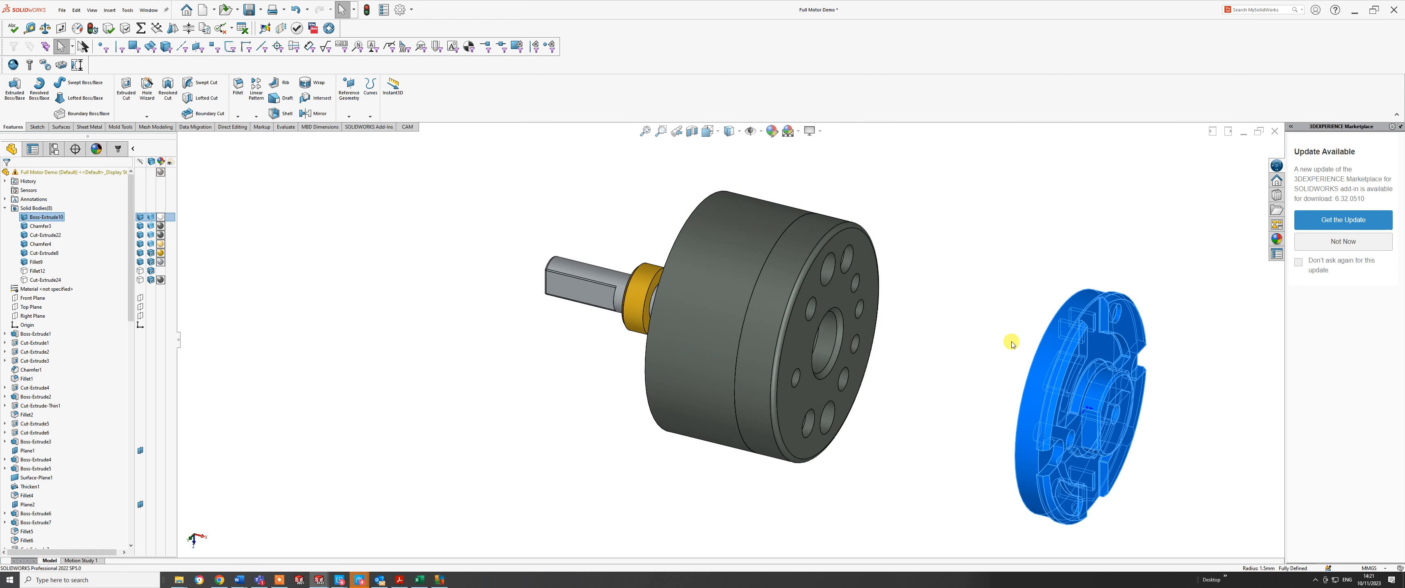
# - Show the remaining hidden bodies, the motor can Fillet12 and the front cover Cut-Extrude24
pyautogui.click(897, 341)
pyautogui.moveTo(1063, 370); pyautogui.dragTo(1159, 359, button='middle')
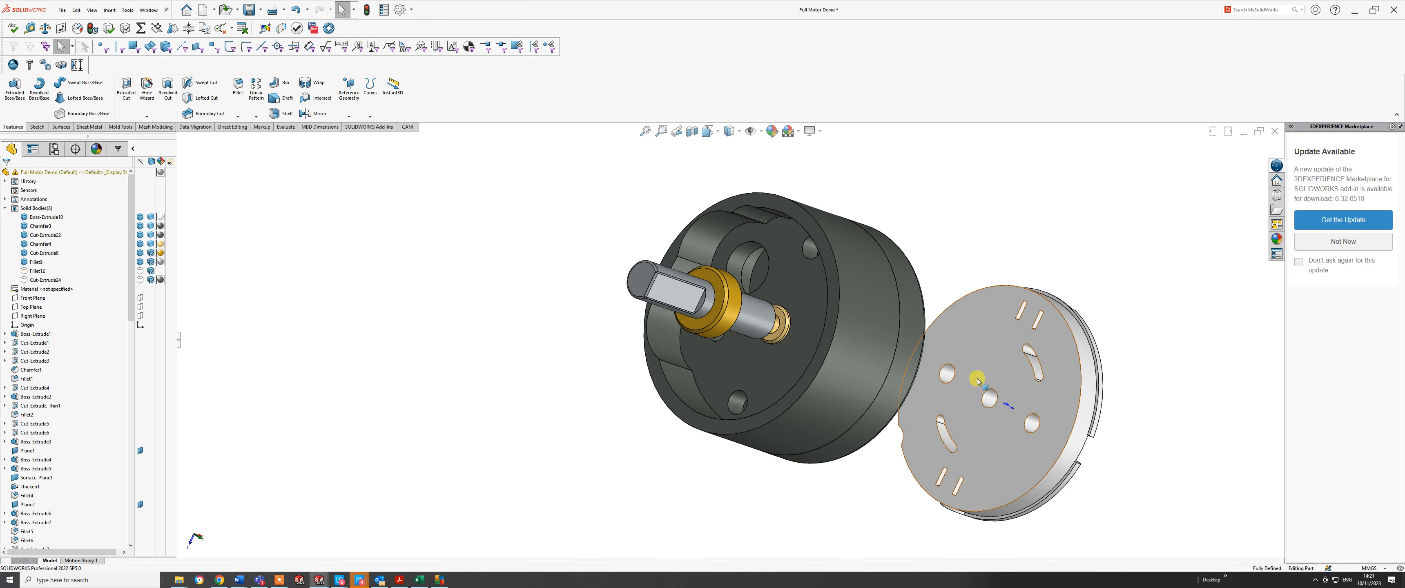
pyautogui.moveTo(897, 367)
pyautogui.mouseDown(button='middle')
pyautogui.moveTo(903, 326)
pyautogui.moveTo(804, 379)
pyautogui.moveTo(888, 352)
pyautogui.moveTo(862, 371)
pyautogui.moveTo(943, 387)
pyautogui.moveTo(947, 403)
pyautogui.moveTo(1120, 330)
pyautogui.mouseUp(button='middle')
pyautogui.click(245, 256)
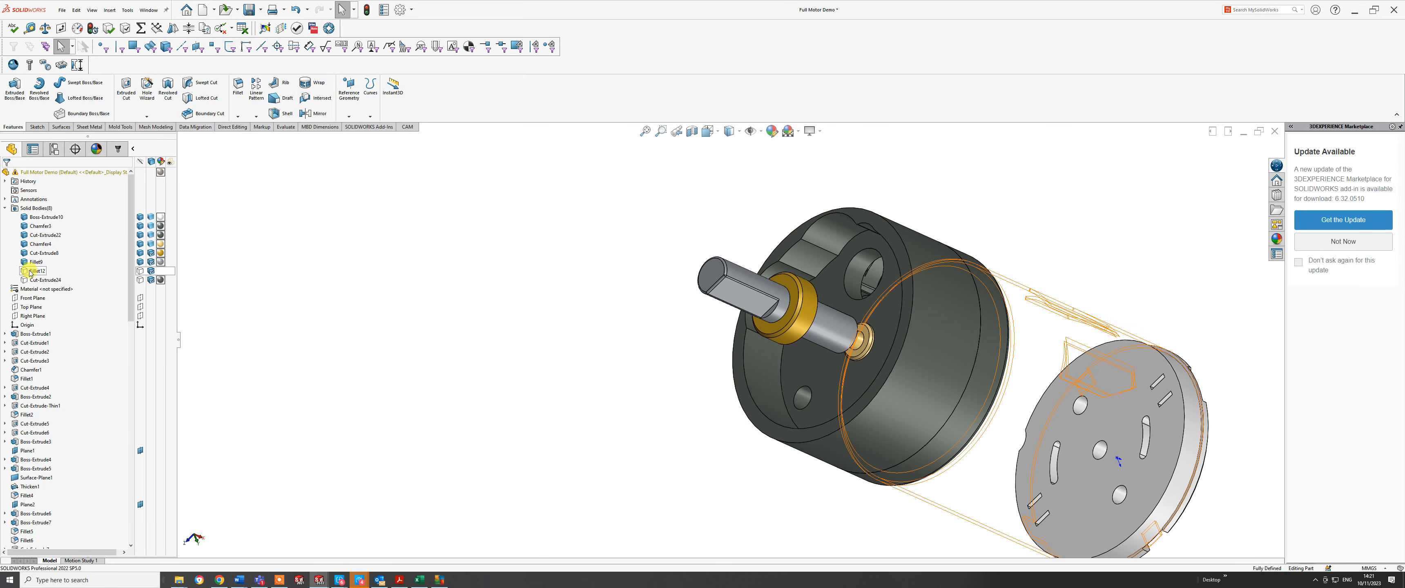
pyautogui.click(139, 272)
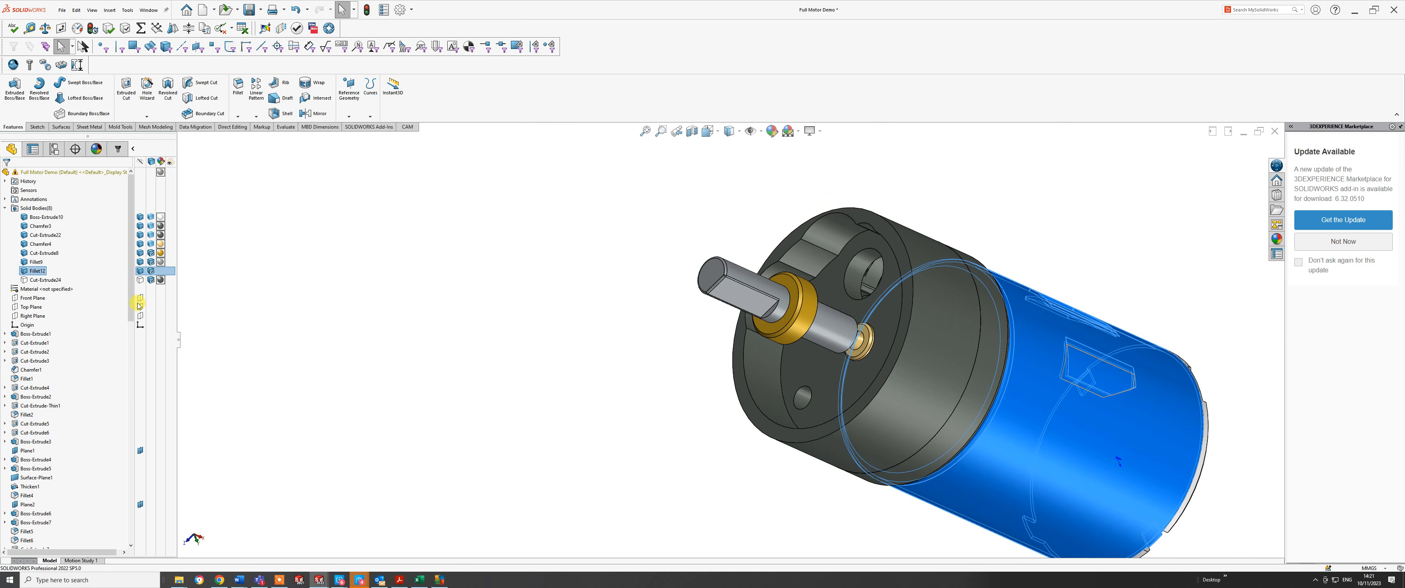
pyautogui.click(144, 281)
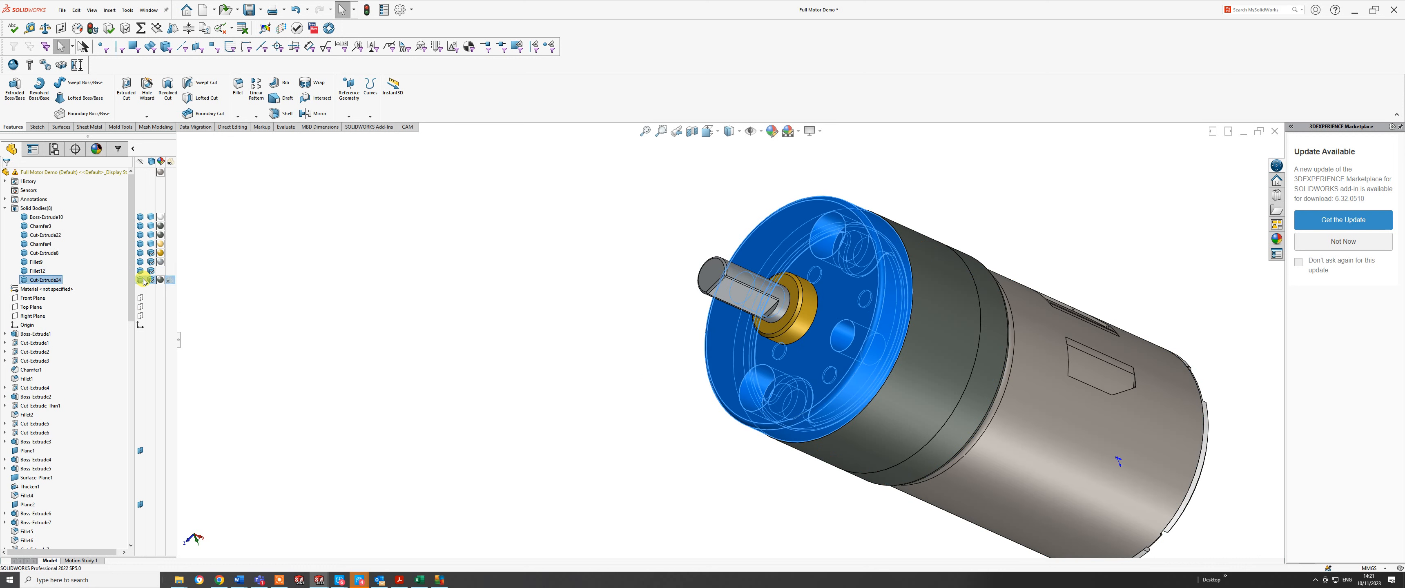
# - Section the complete motor lengthwise and examine how the output shaft sits in the front cover
pyautogui.click(668, 418)
pyautogui.moveTo(668, 419); pyautogui.dragTo(706, 334, button='middle')
pyautogui.scroll(-2, 816, 319)
pyautogui.scroll(3, 816, 318)
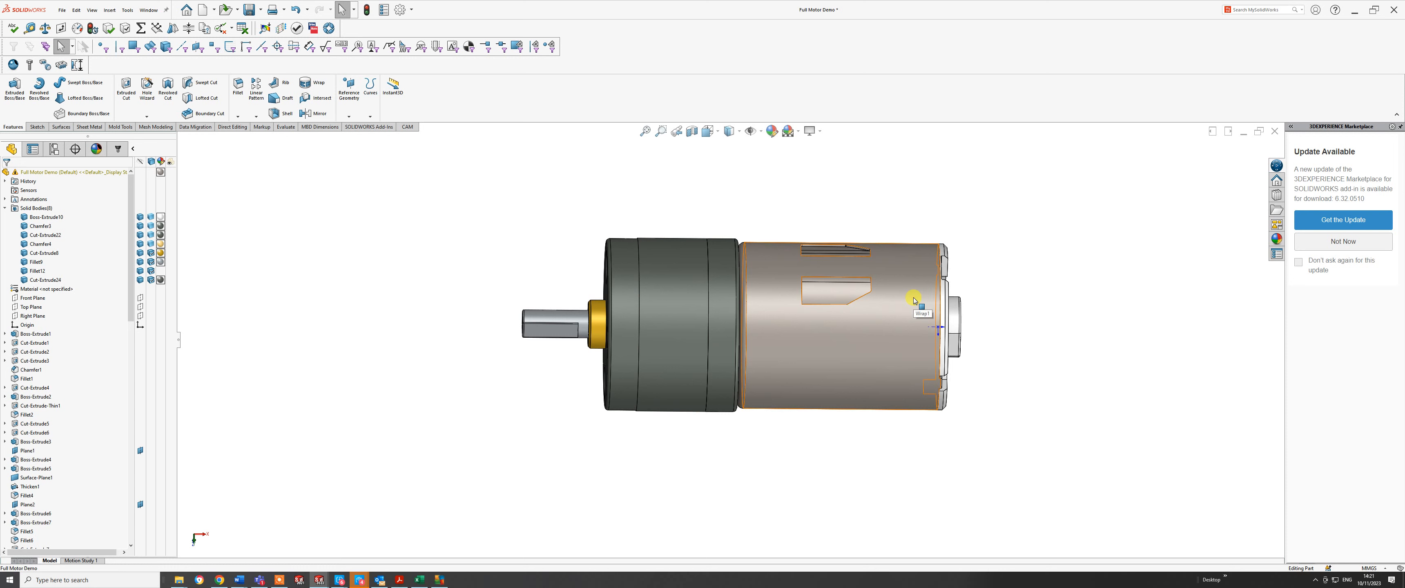
pyautogui.scroll(-2, 660, 273)
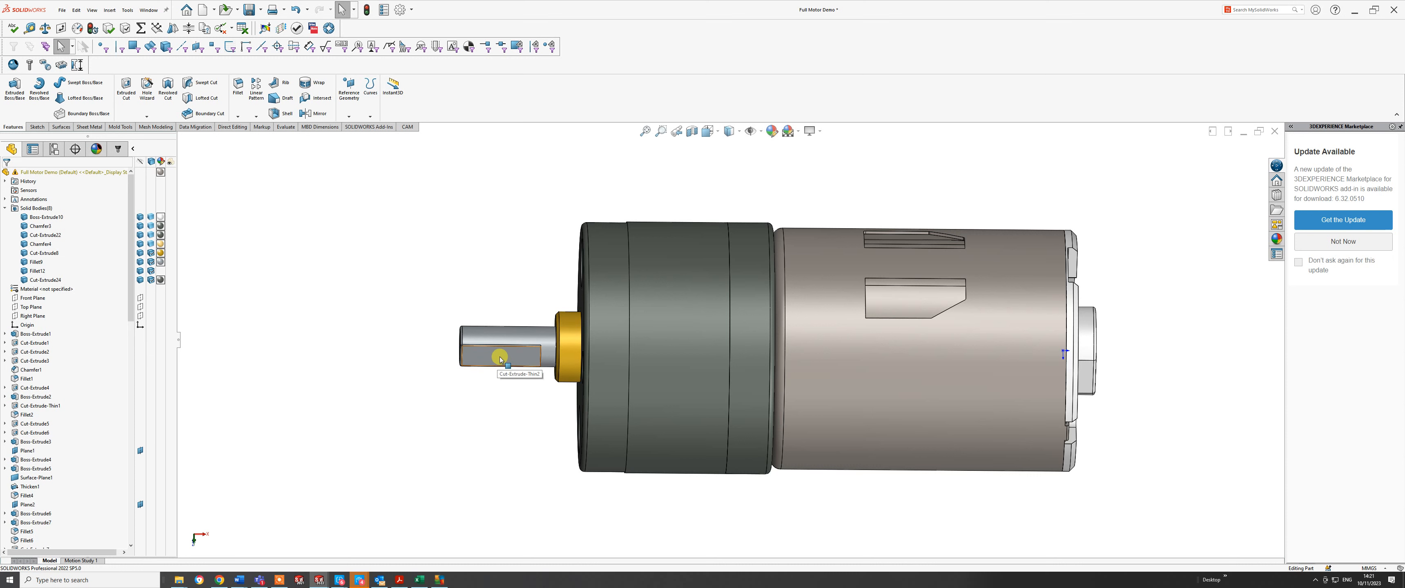
pyautogui.click(691, 131)
pyautogui.click(1228, 149)
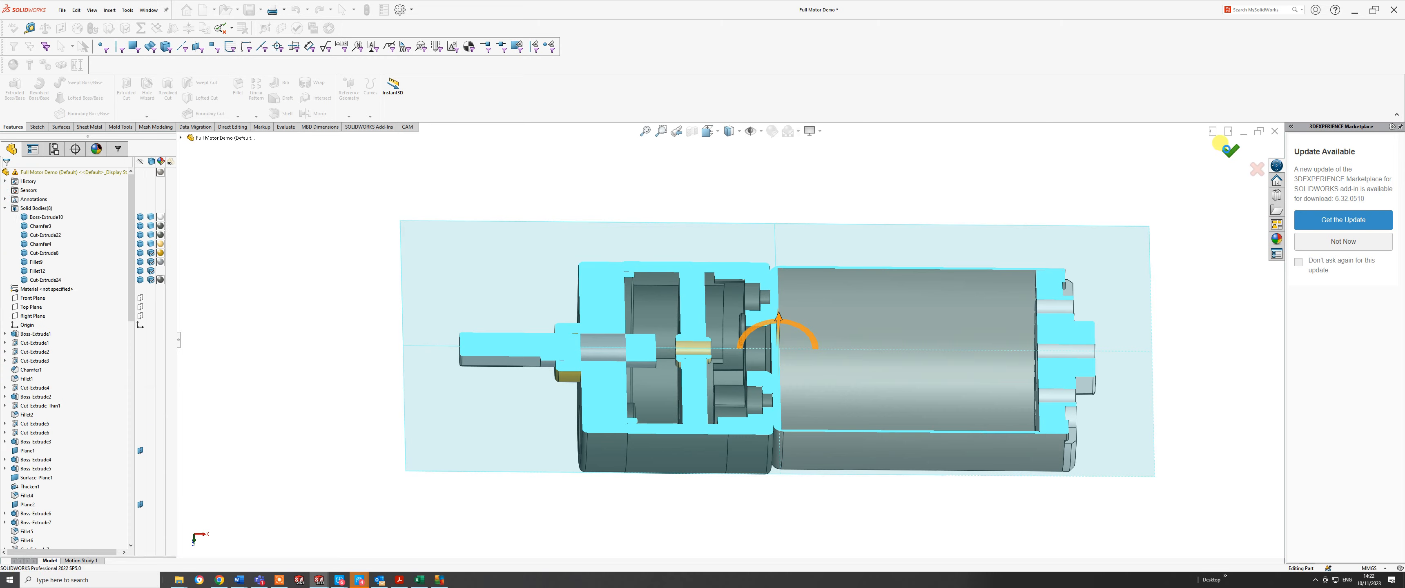
pyautogui.moveTo(643, 333); pyautogui.dragTo(631, 355, button='middle')
pyautogui.scroll(-5, 631, 355)
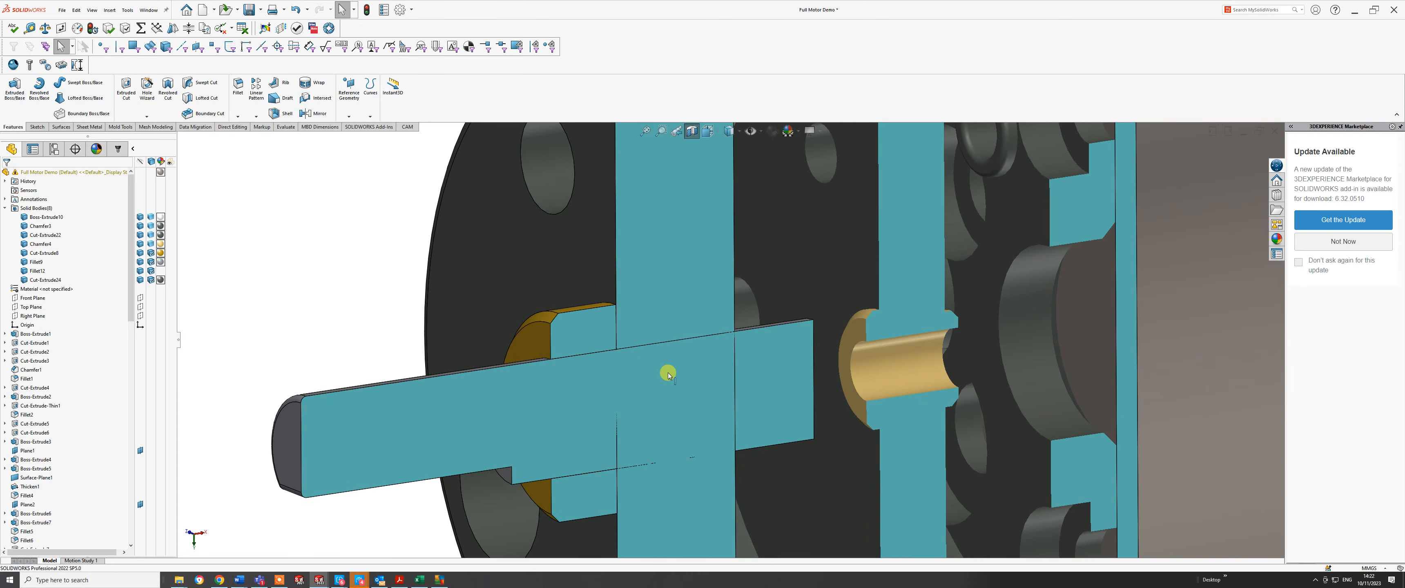
pyautogui.scroll(6, 682, 346)
pyautogui.moveTo(661, 291); pyautogui.dragTo(624, 356, button='middle')
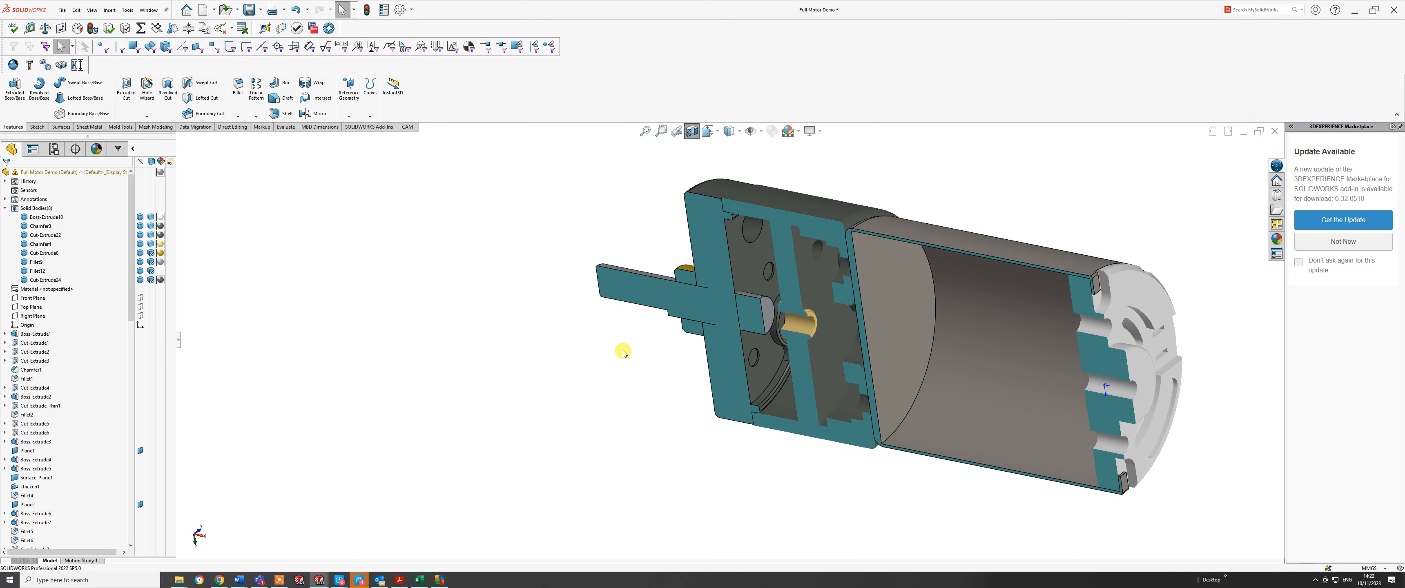
# - Hide the output shaft to inspect the front cover behind it, and undo the hiding
pyautogui.scroll(-3, 755, 341)
pyautogui.click(766, 336)
pyautogui.rightClick(769, 334)
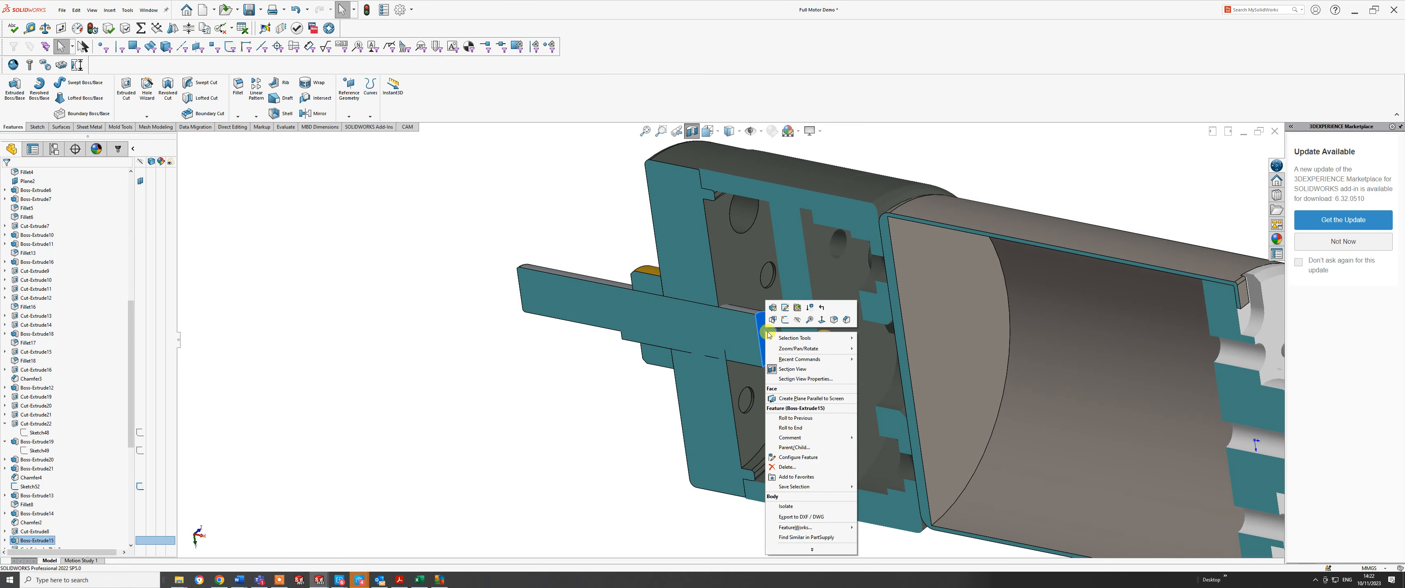
pyautogui.click(798, 320)
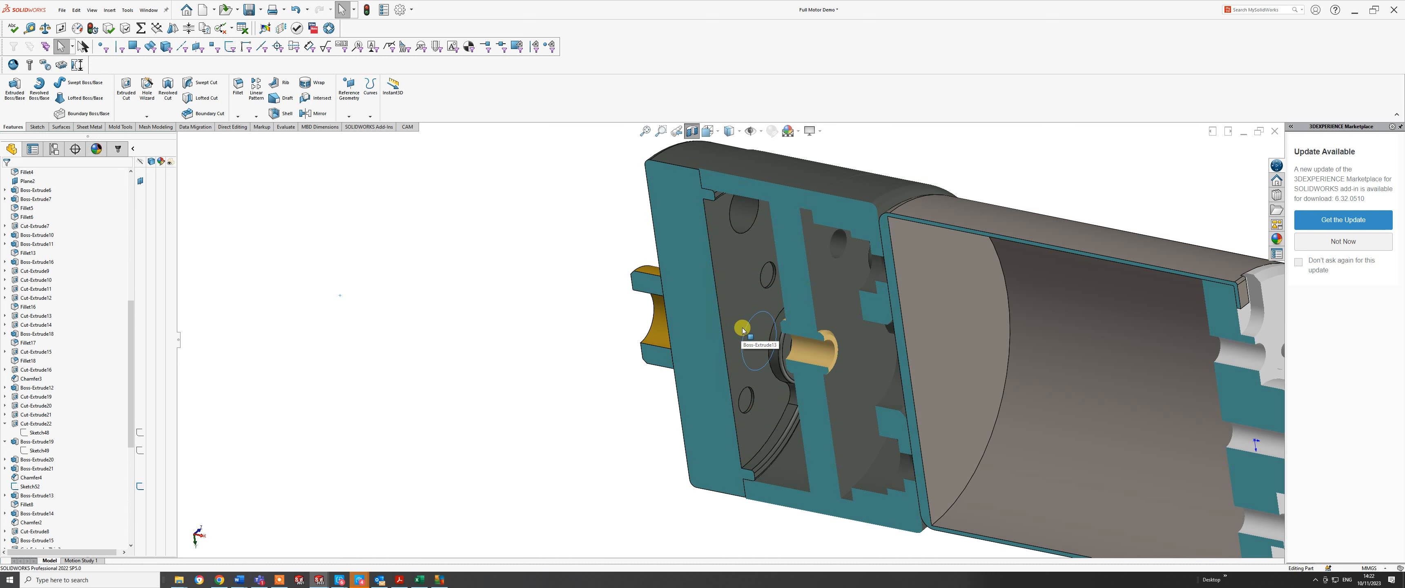
pyautogui.hotkey('ctrl', 'z')
# - Find the front cover's base feature and roll the model history back to just after Boss-Extrude13
pyautogui.moveTo(740, 317)
pyautogui.mouseDown(button='middle')
pyautogui.moveTo(779, 276)
pyautogui.moveTo(597, 331)
pyautogui.moveTo(831, 471)
pyautogui.moveTo(752, 347)
pyautogui.moveTo(720, 327)
pyautogui.moveTo(677, 354)
pyautogui.moveTo(668, 283)
pyautogui.moveTo(997, 270)
pyautogui.moveTo(649, 270)
pyautogui.mouseUp(button='middle')
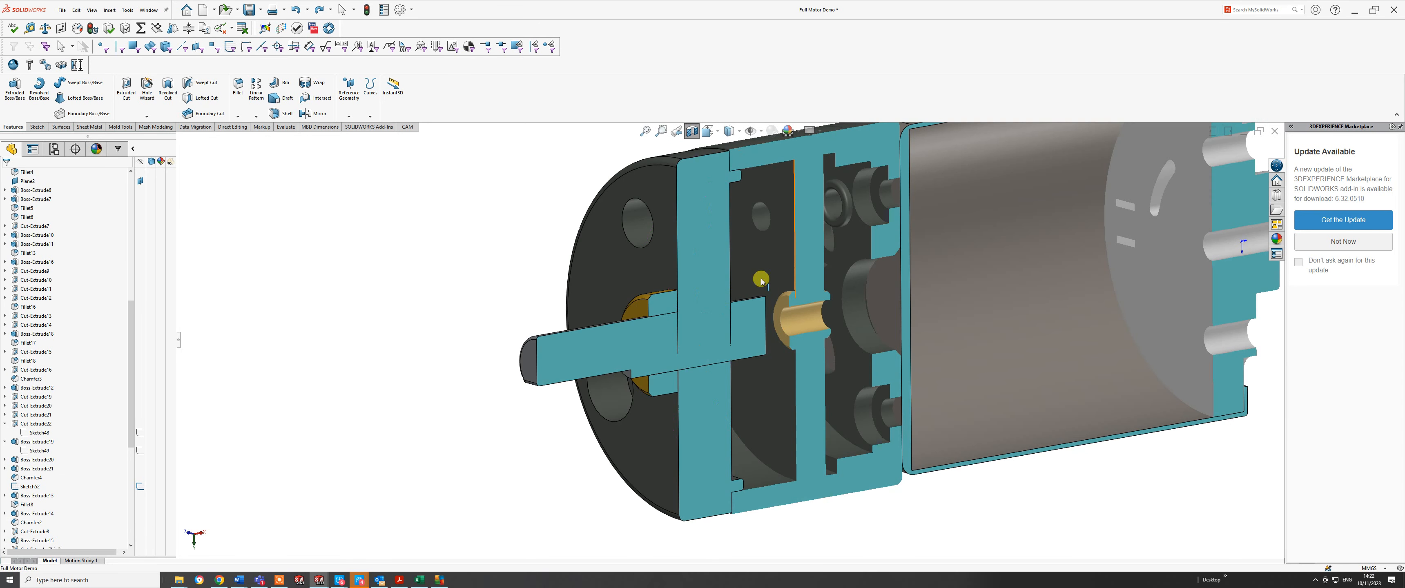
pyautogui.click(648, 270)
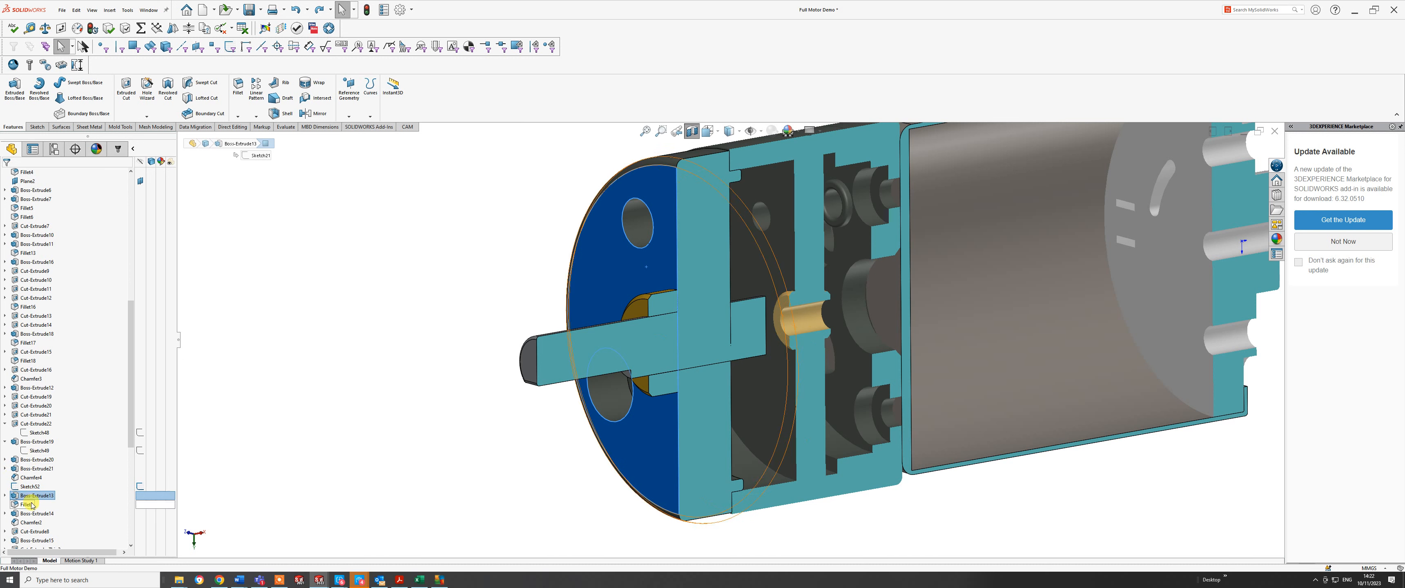
pyautogui.rightClick(47, 495)
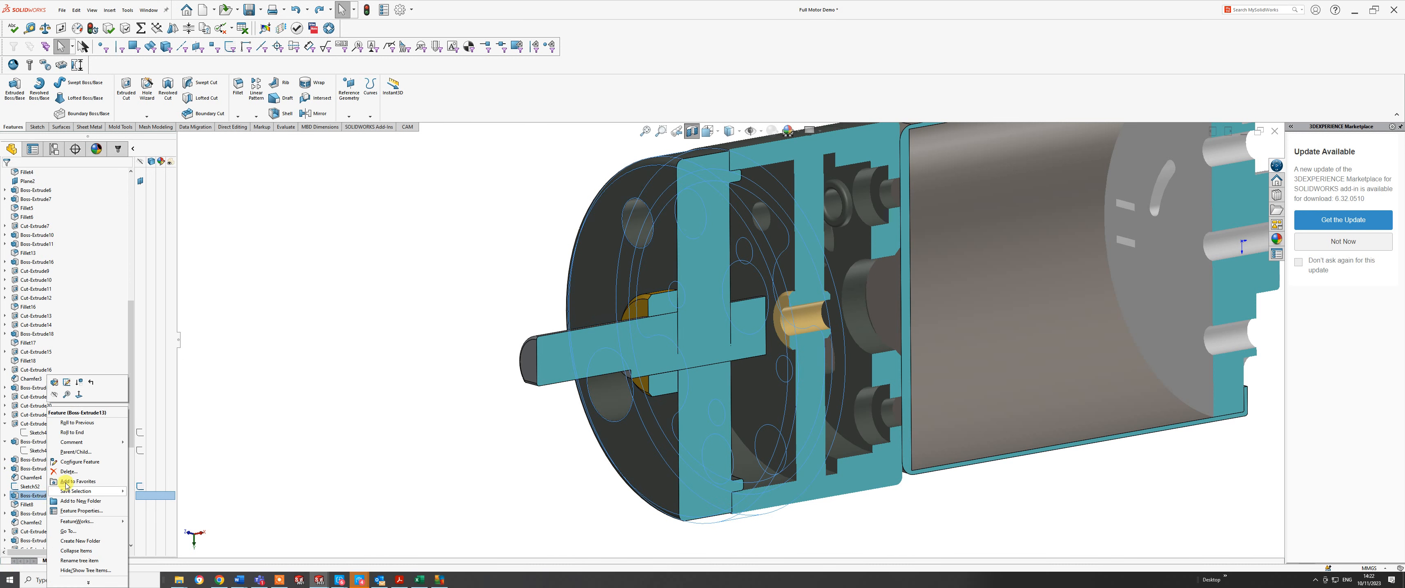
pyautogui.click(91, 384)
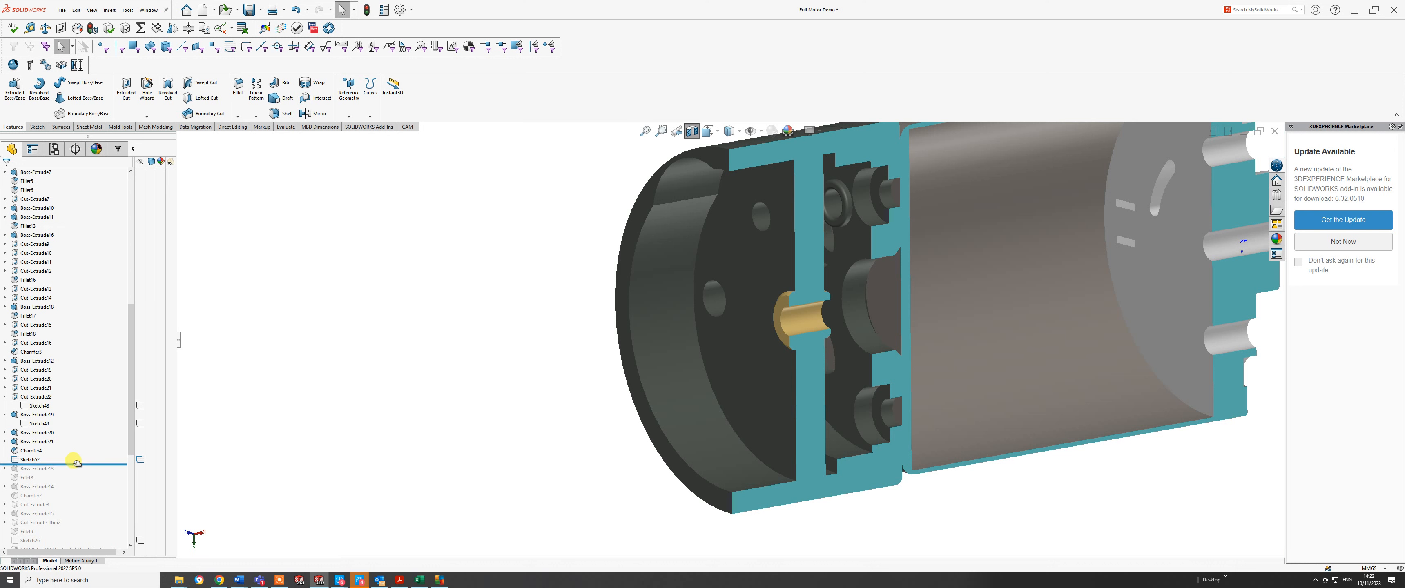
pyautogui.moveTo(76, 463); pyautogui.dragTo(77, 474)
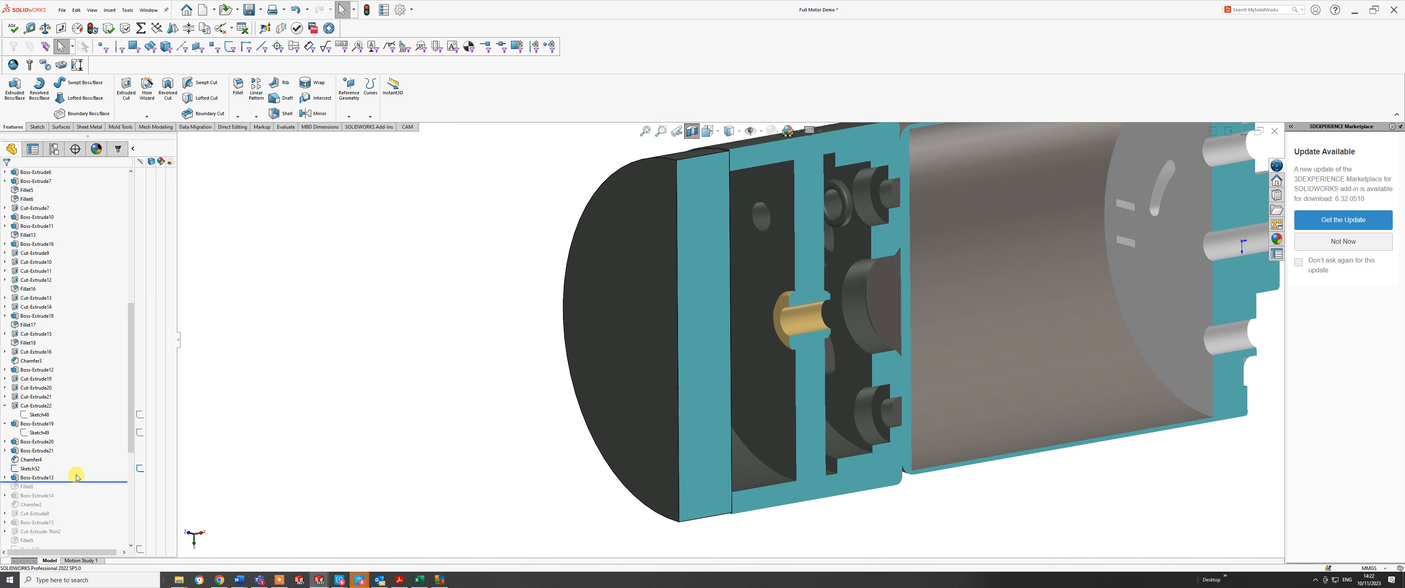
# - Start a sketch on the front cover's outer face and draw an origin-centred circle about 1.7 mm in radius
pyautogui.click(34, 127)
pyautogui.click(11, 87)
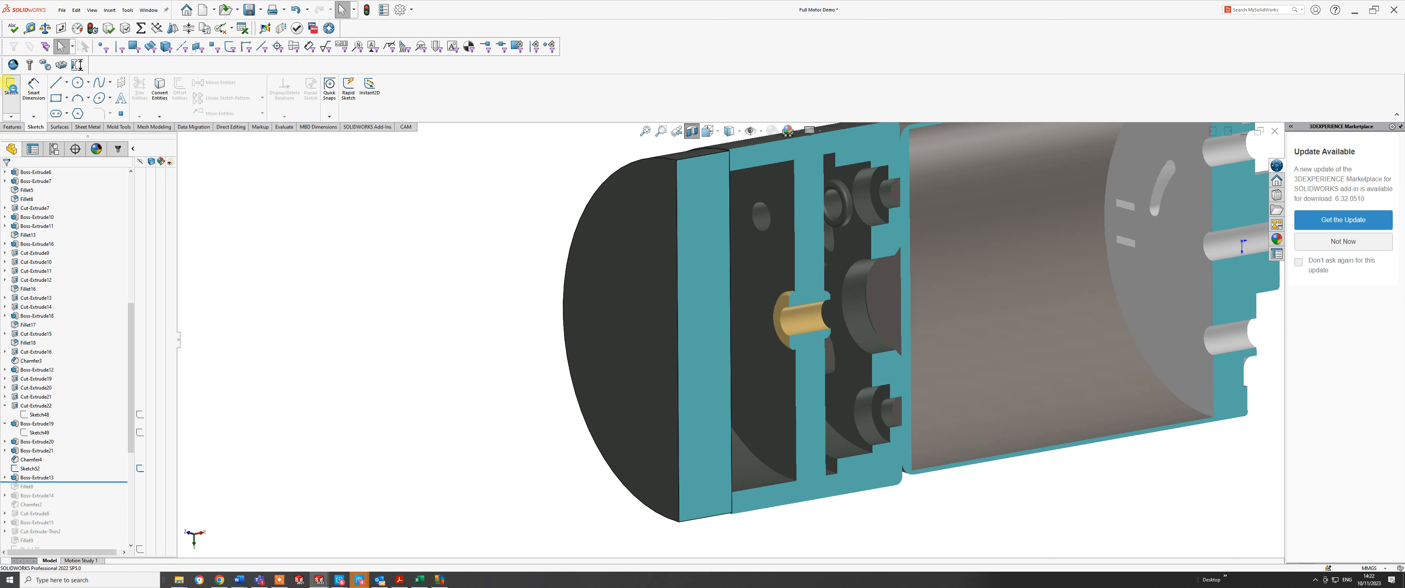
pyautogui.click(646, 288)
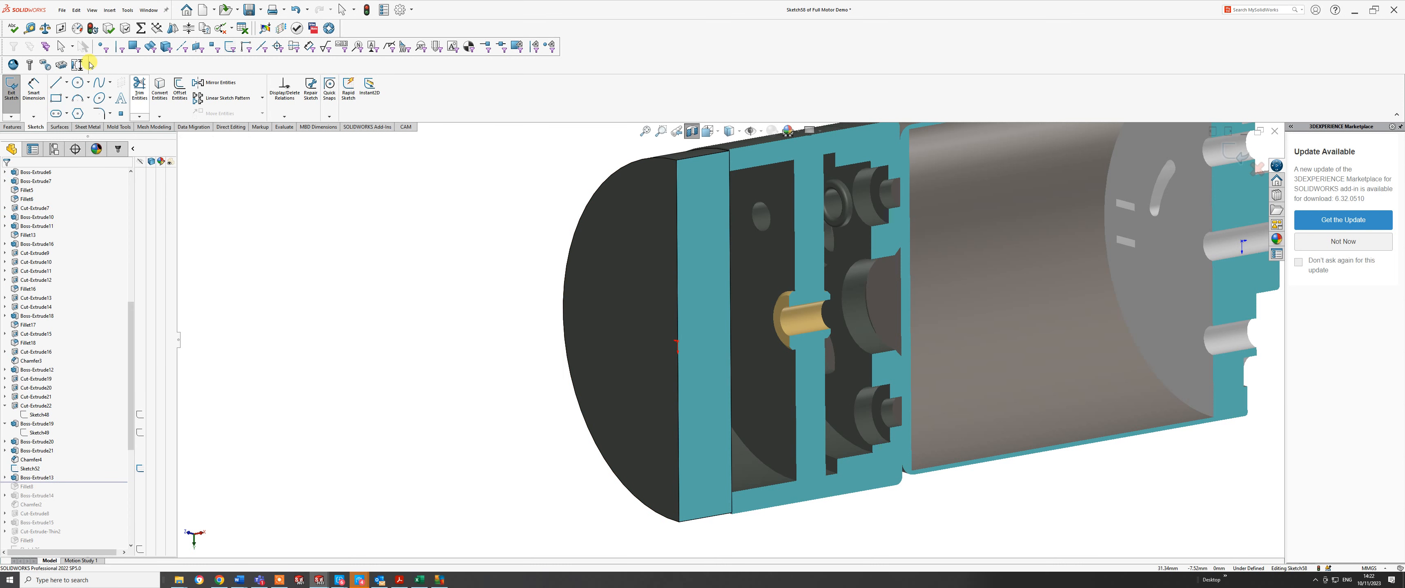
pyautogui.click(678, 343)
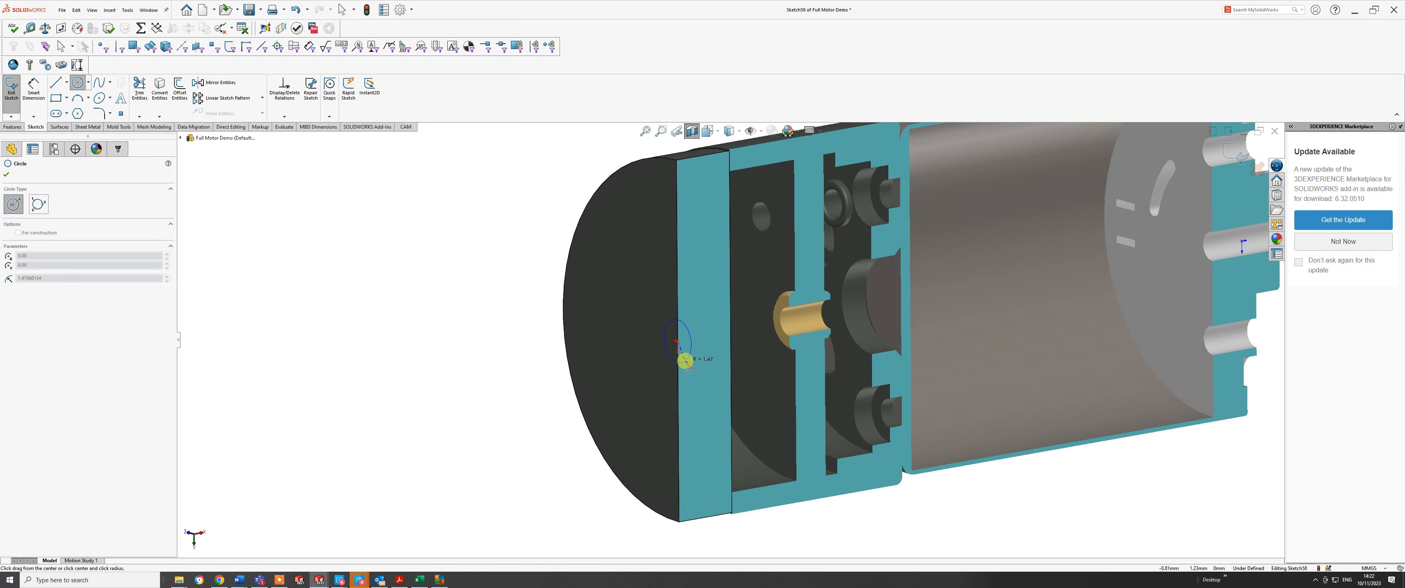
pyautogui.click(689, 366)
pyautogui.rightClick(690, 366)
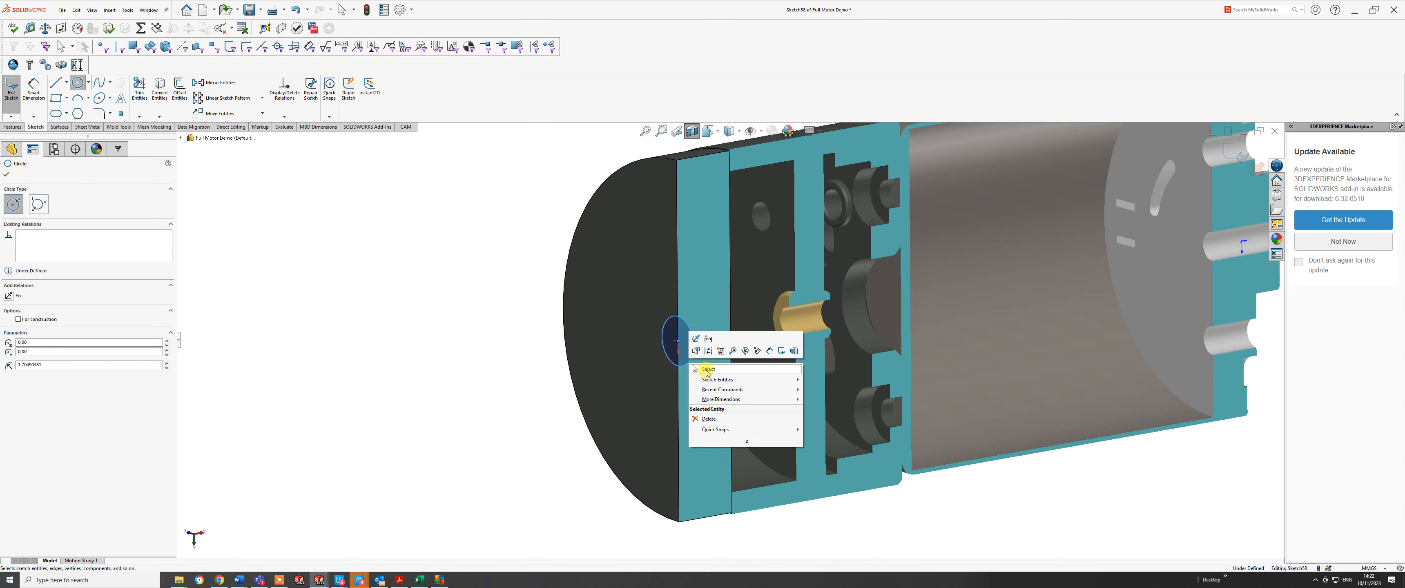
pyautogui.click(707, 374)
# - Dimension the circle on the front cover with a diameter of 4 mm
pyautogui.click(32, 87)
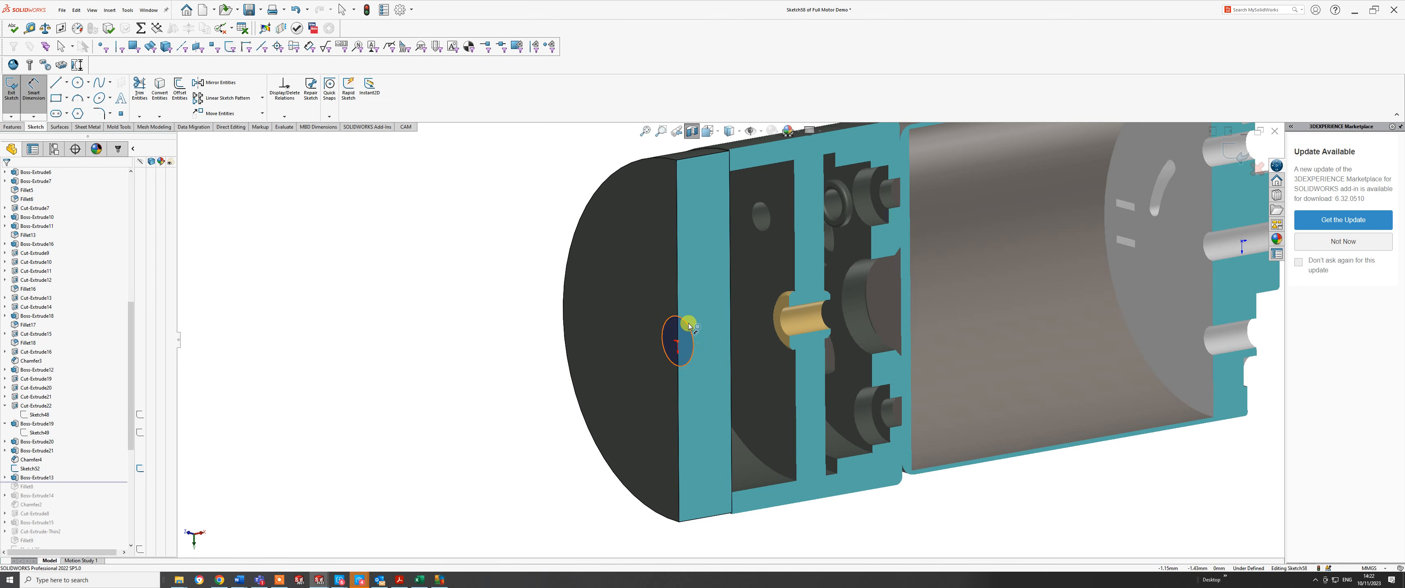
pyautogui.click(690, 327)
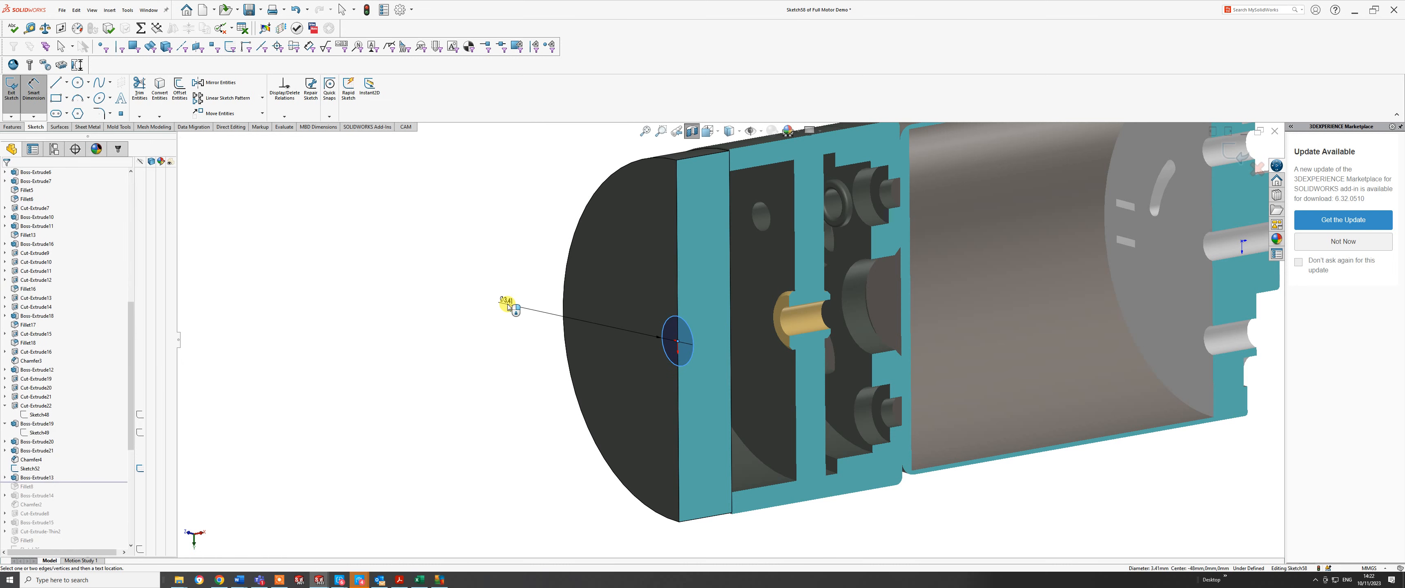
pyautogui.click(509, 307)
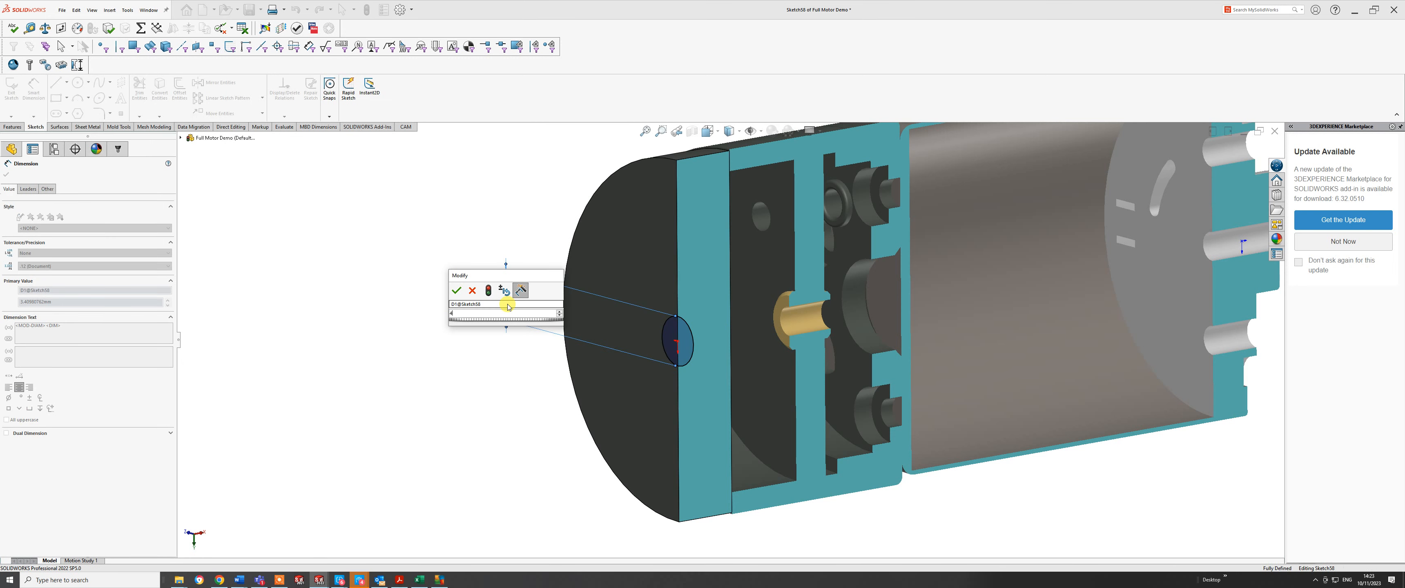
pyautogui.press('Return')
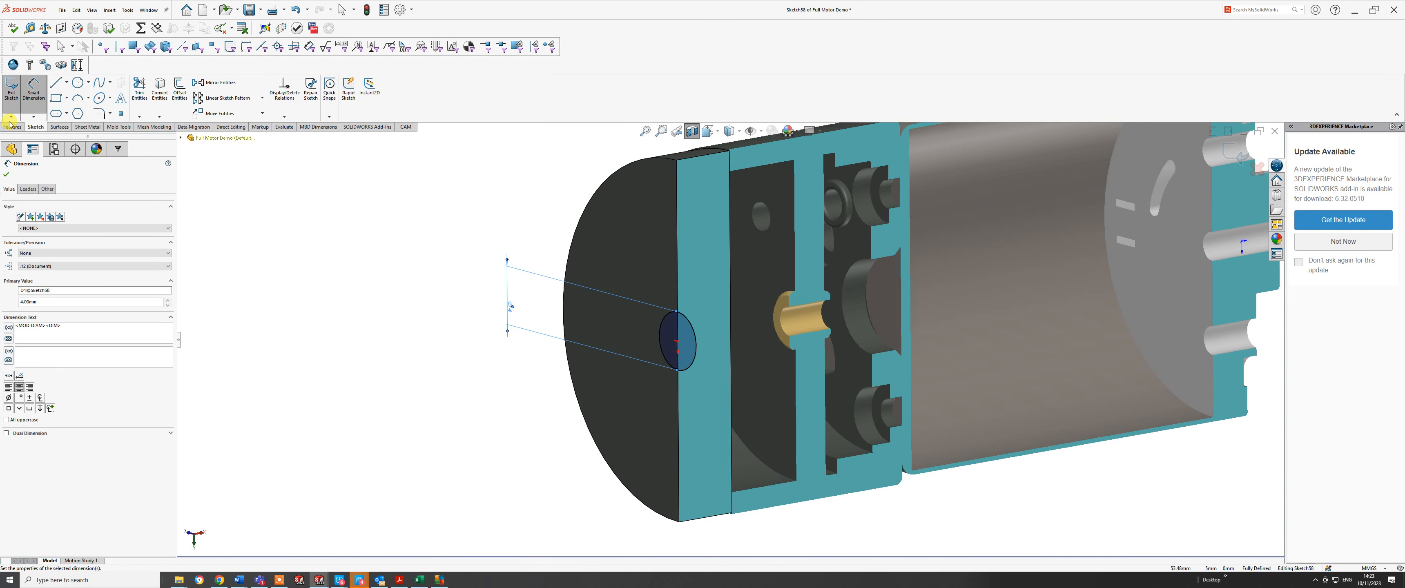
# - Cut-extrude the 4 mm circle blind to a depth of 5.20 mm through the front cover
pyautogui.click(12, 127)
pyautogui.click(127, 86)
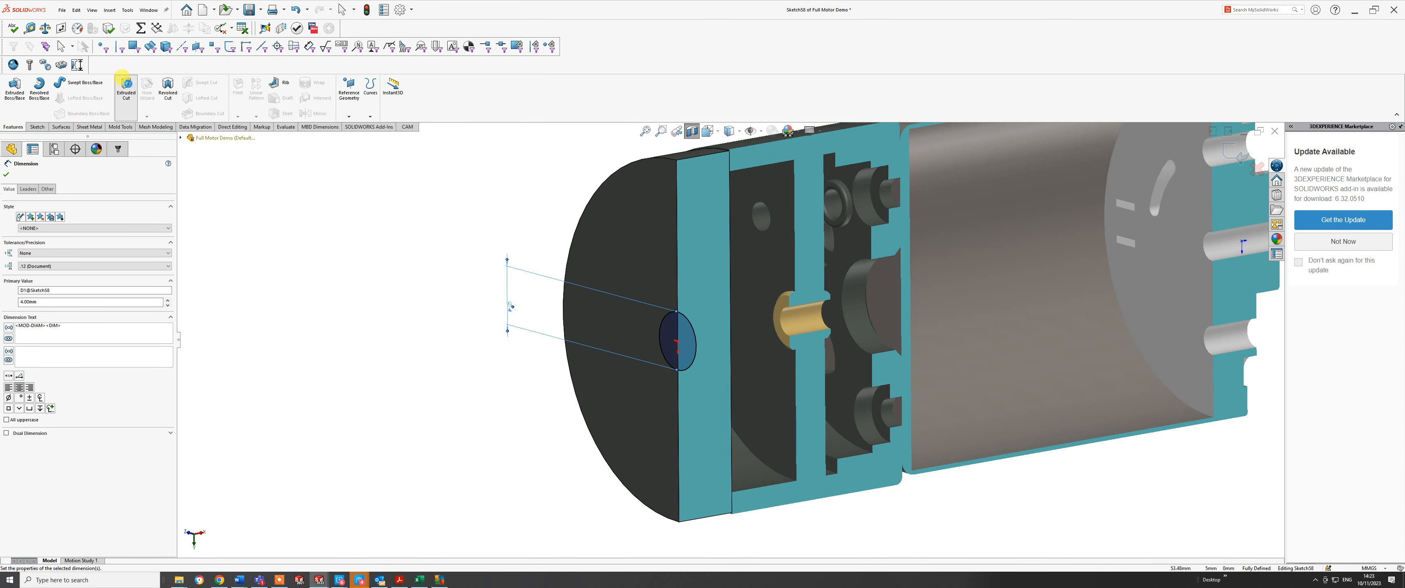
pyautogui.click(126, 85)
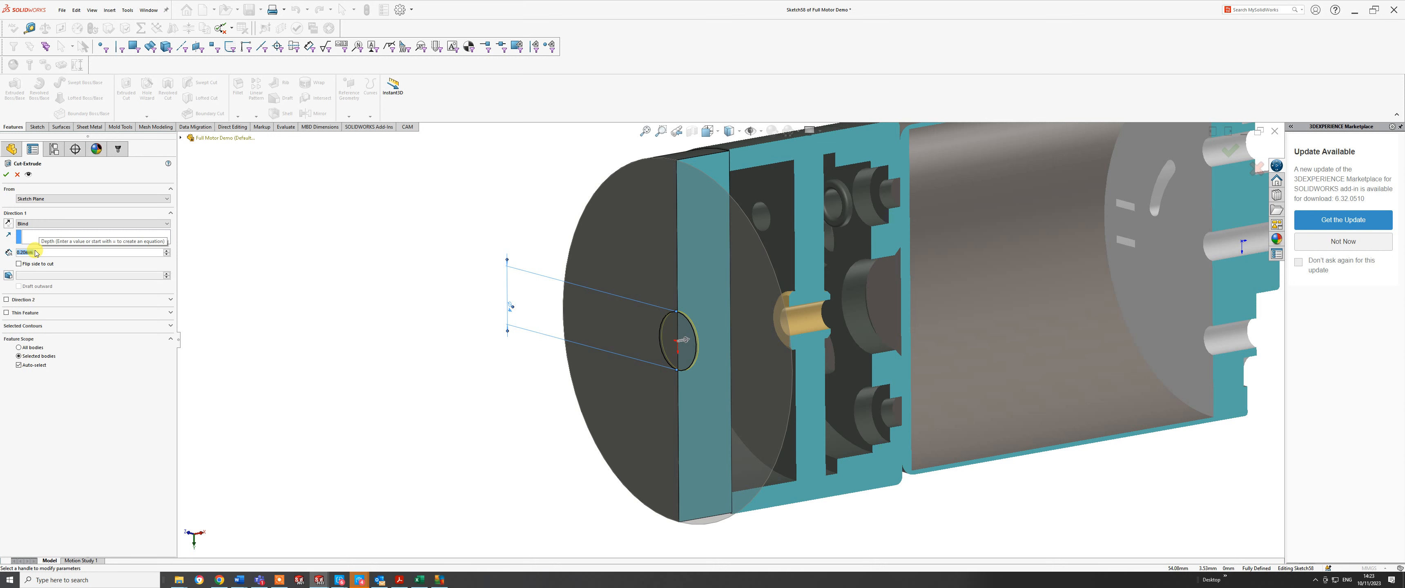
pyautogui.click(683, 339)
pyautogui.click(735, 339)
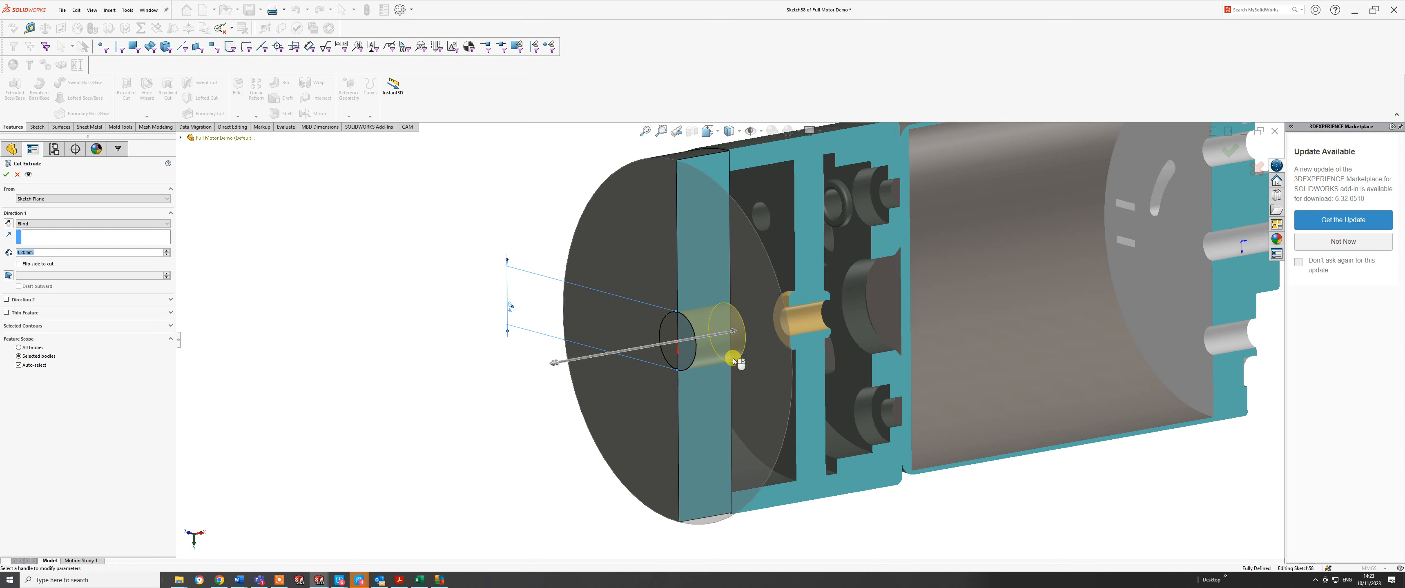
pyautogui.moveTo(727, 377); pyautogui.dragTo(713, 357, button='middle')
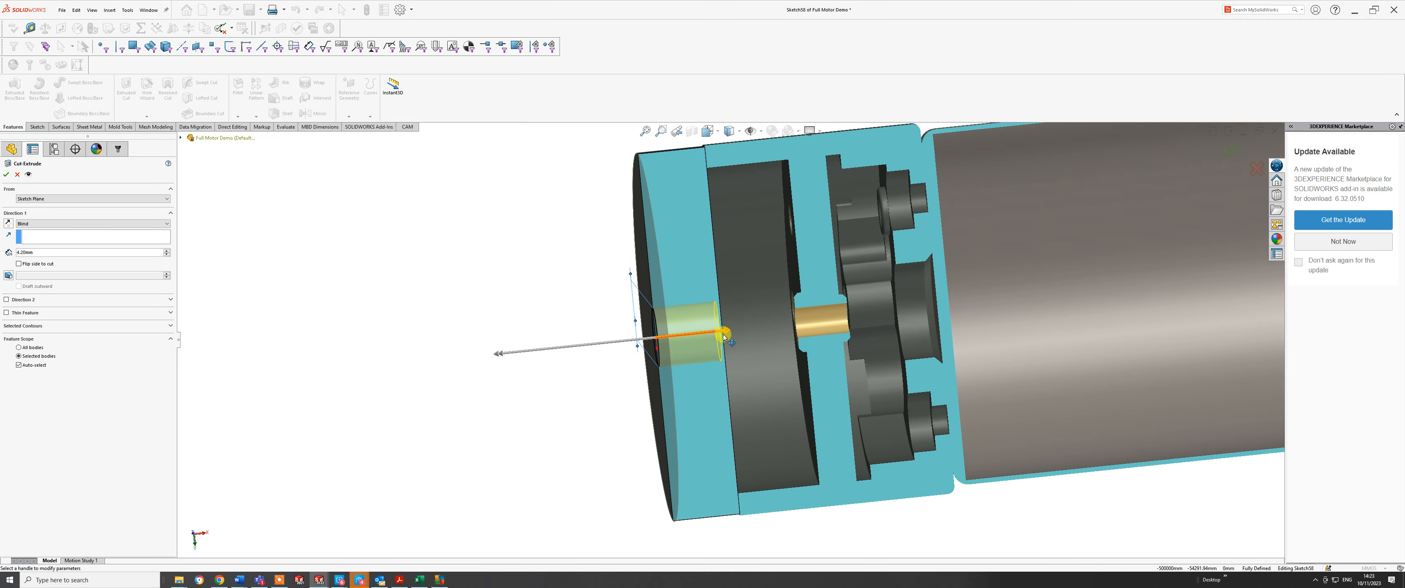
pyautogui.moveTo(714, 357); pyautogui.dragTo(736, 331)
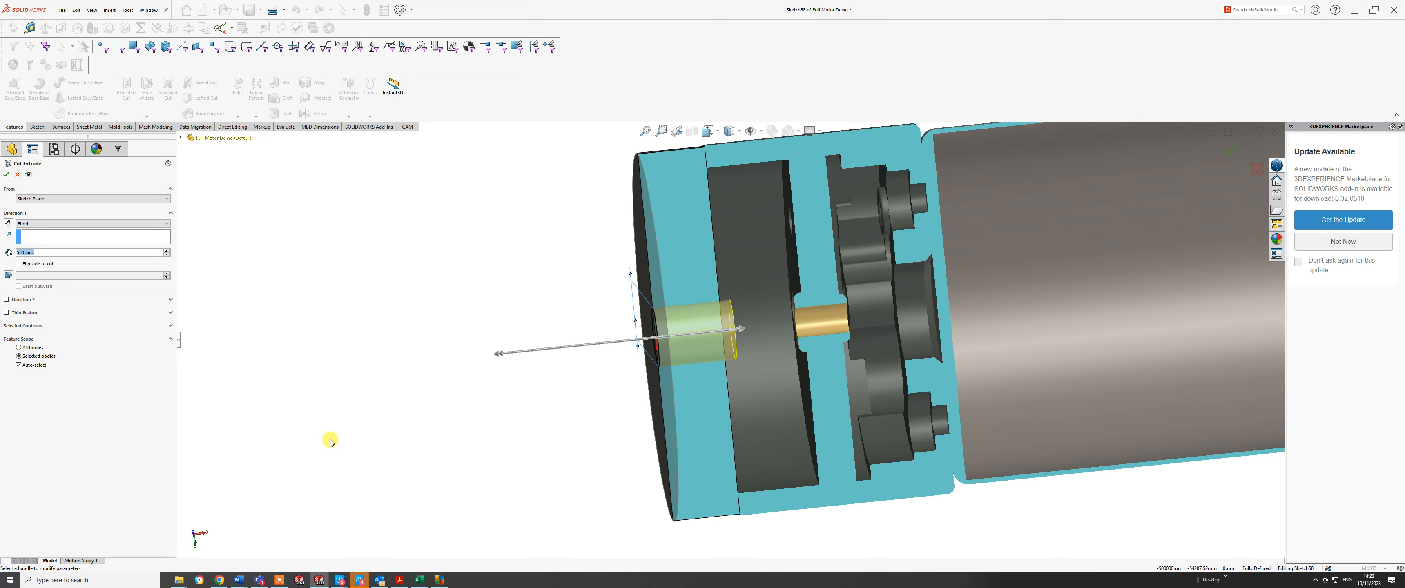
pyautogui.click(7, 175)
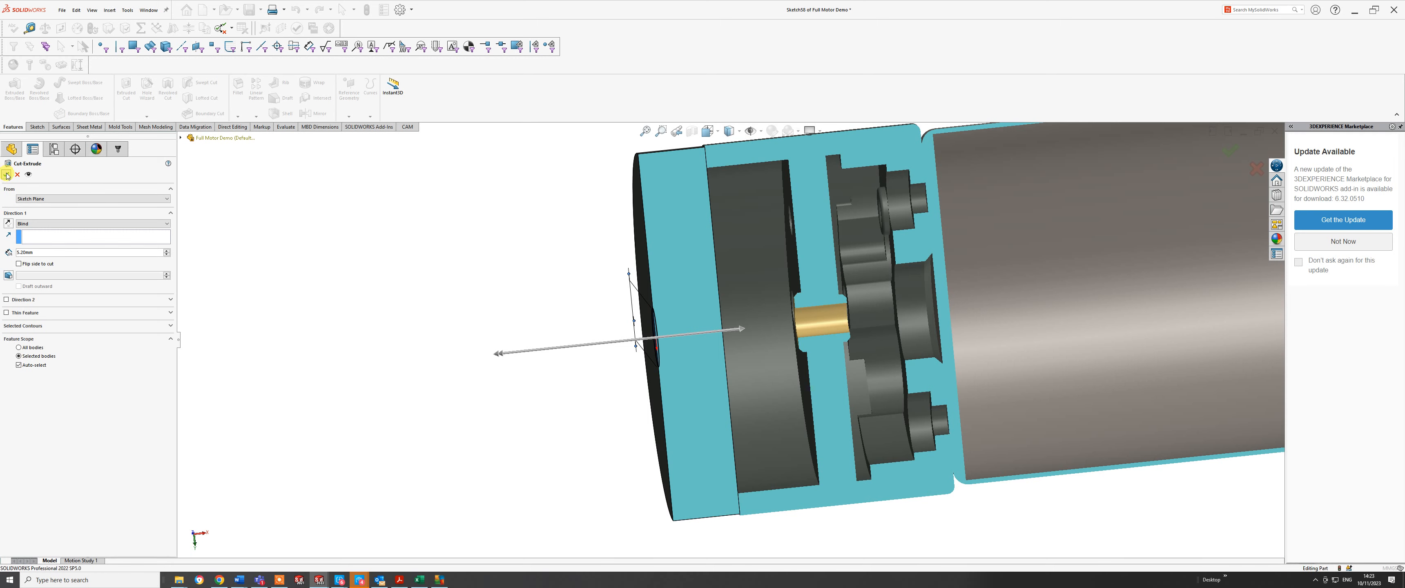
pyautogui.scroll(4, 726, 374)
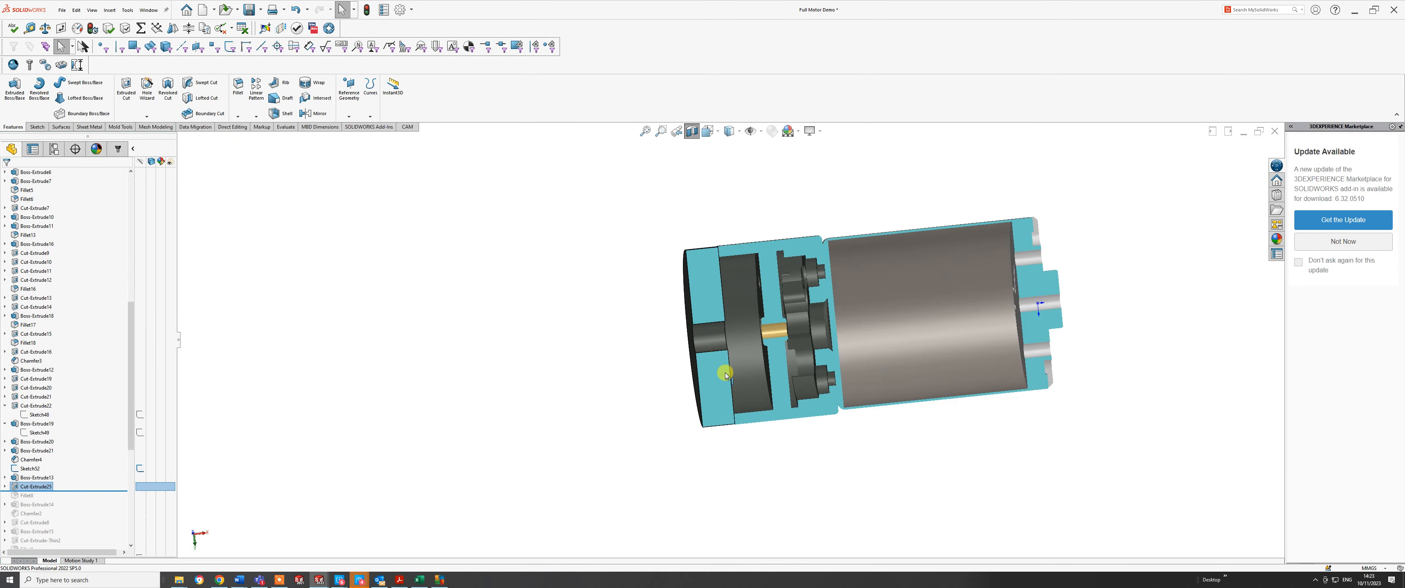
# - Roll the model history forward to the end so that every feature is rebuilt
pyautogui.moveTo(789, 287); pyautogui.dragTo(749, 342, button='middle')
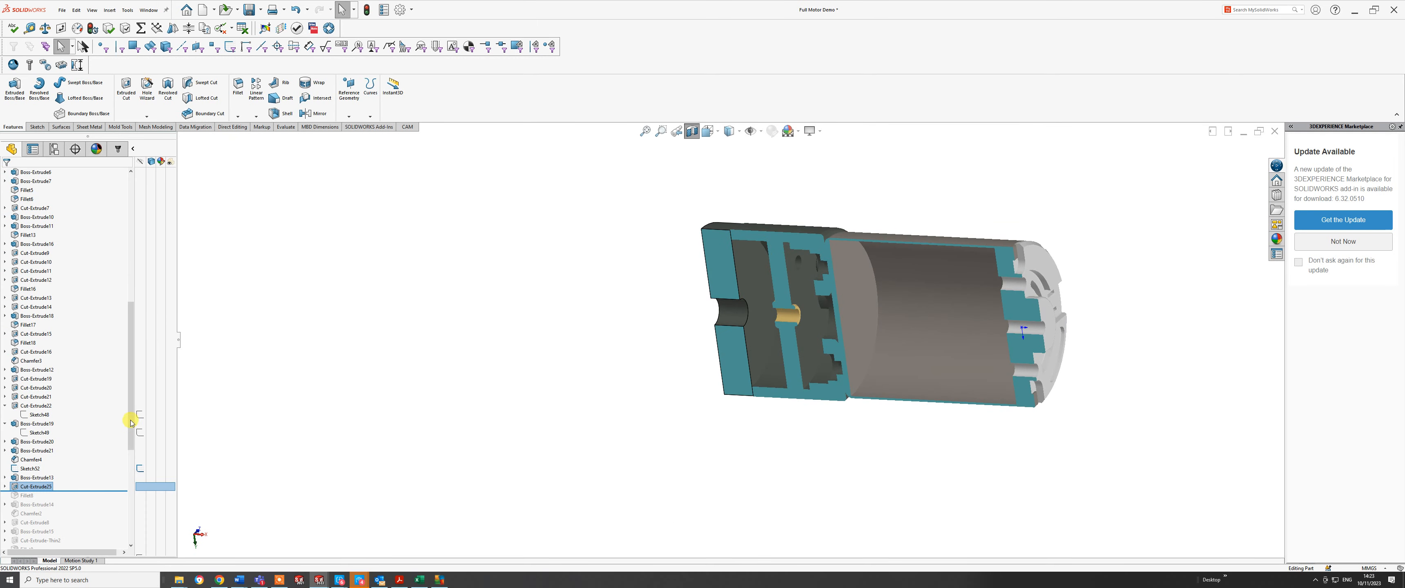
pyautogui.moveTo(131, 423); pyautogui.dragTo(121, 270)
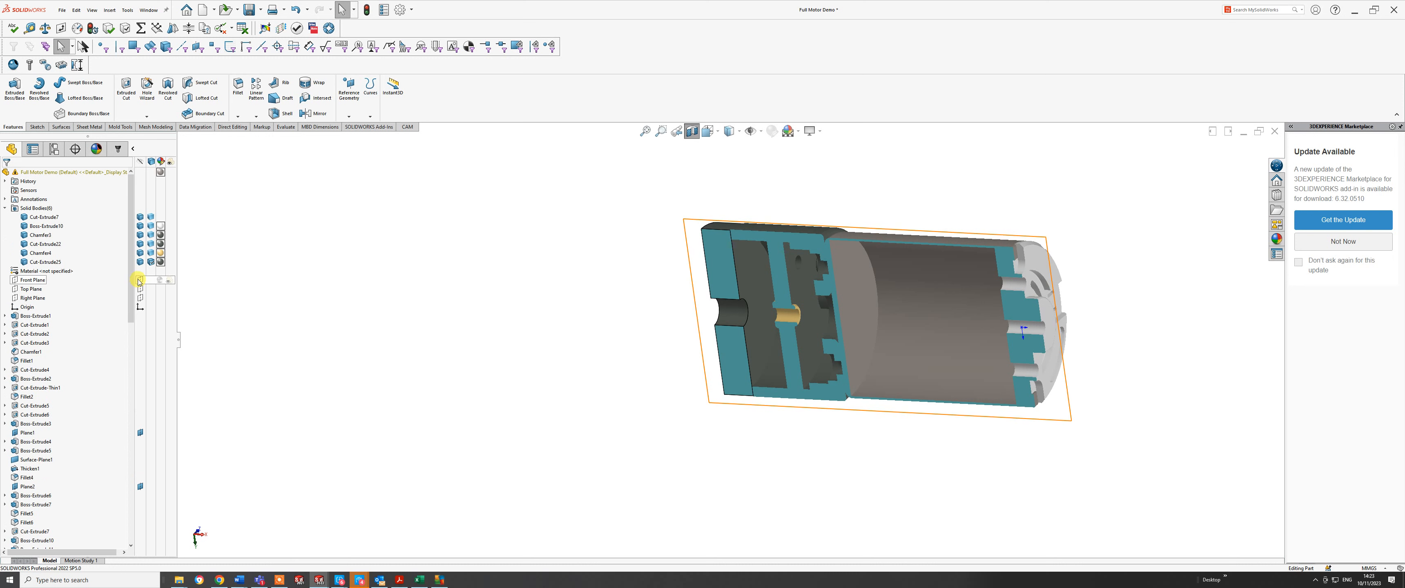
pyautogui.scroll(-20, 118, 349)
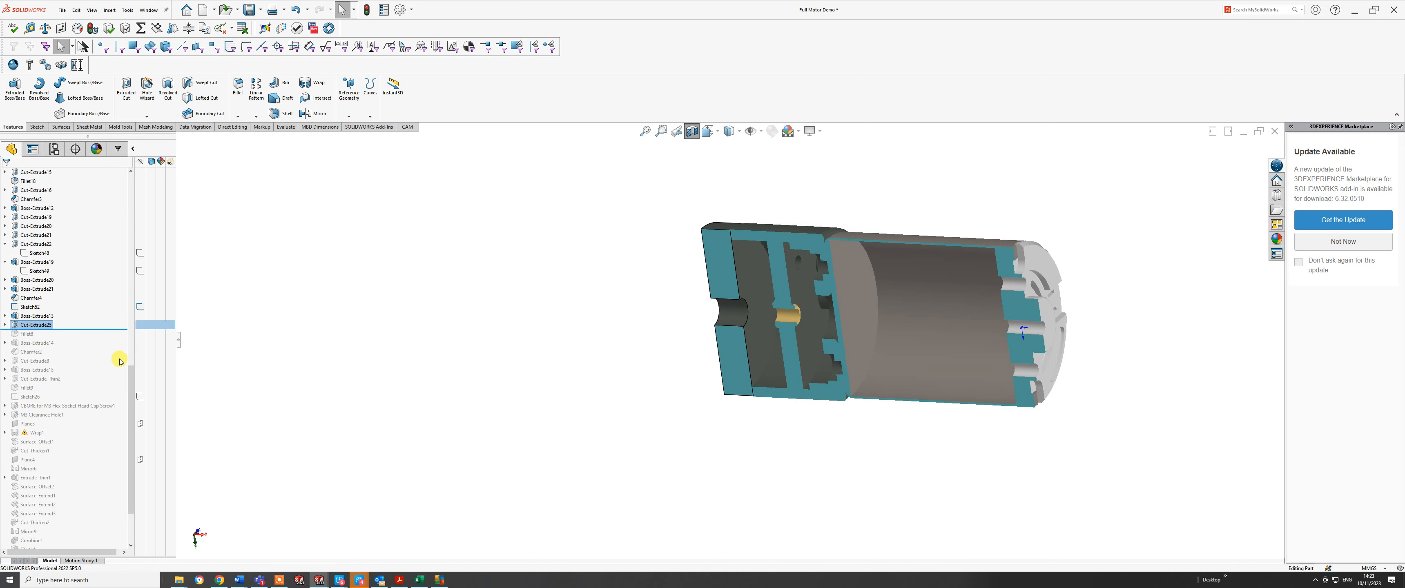
pyautogui.moveTo(105, 273); pyautogui.dragTo(110, 545)
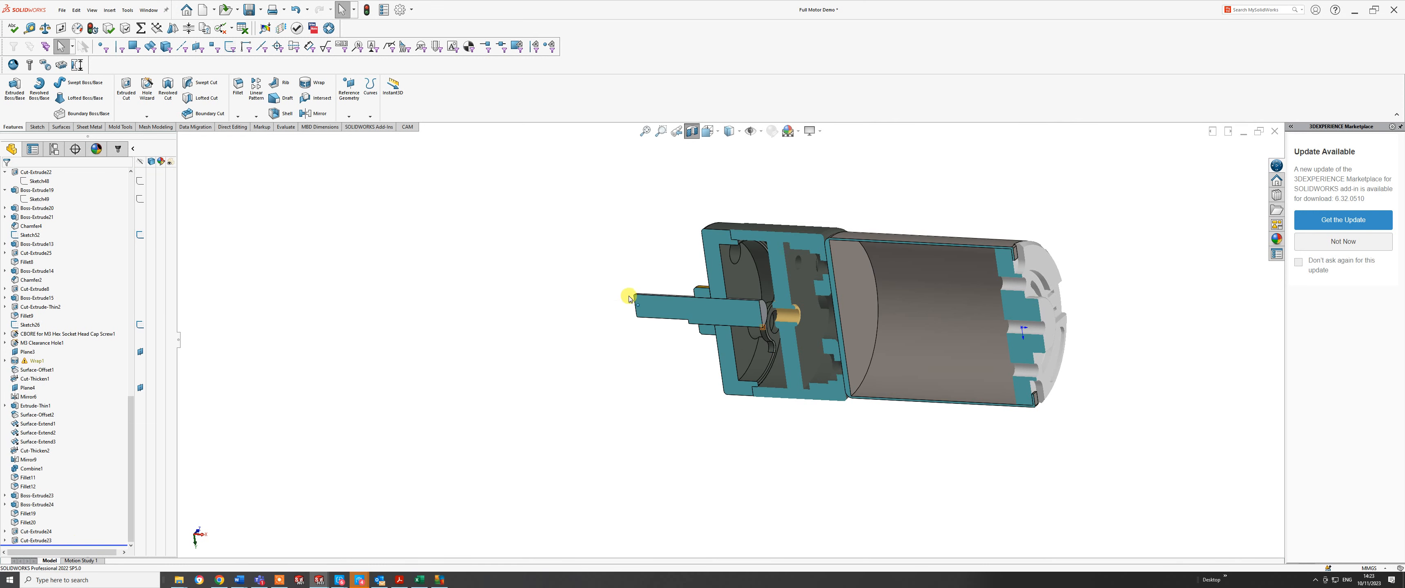
# - Hide the output shaft body that runs through the front cover in the section view
pyautogui.scroll(-4, 684, 285)
pyautogui.moveTo(724, 269); pyautogui.dragTo(692, 292, button='middle')
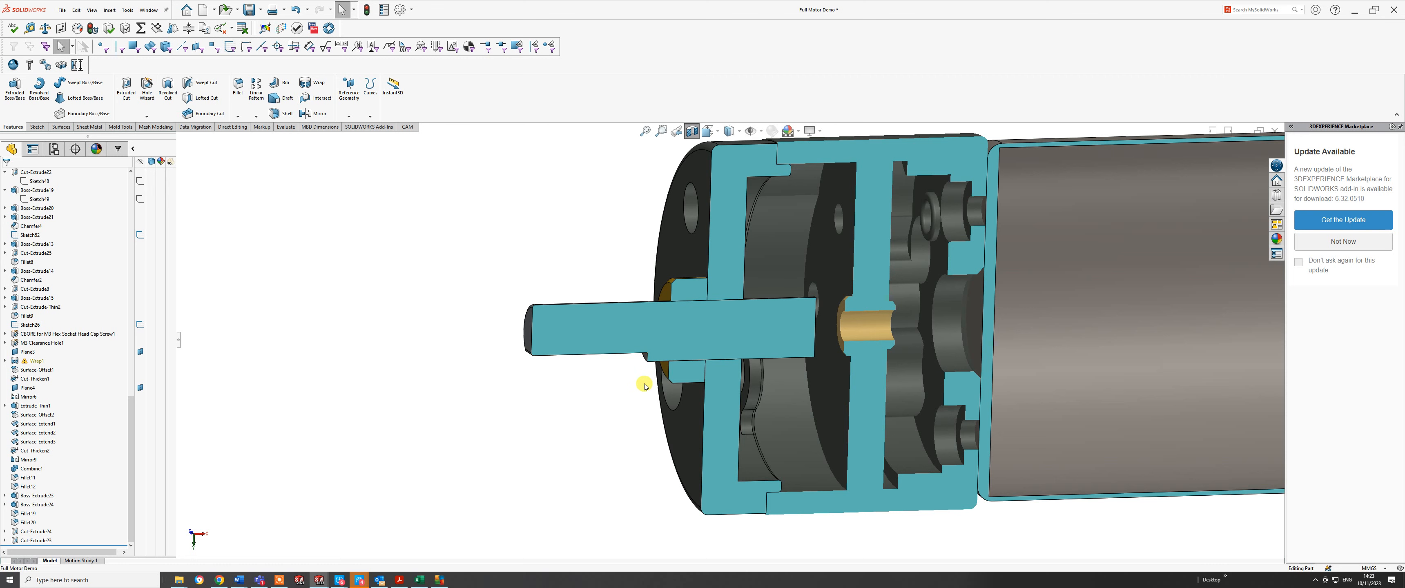
pyautogui.moveTo(643, 227); pyautogui.dragTo(721, 470, button='middle')
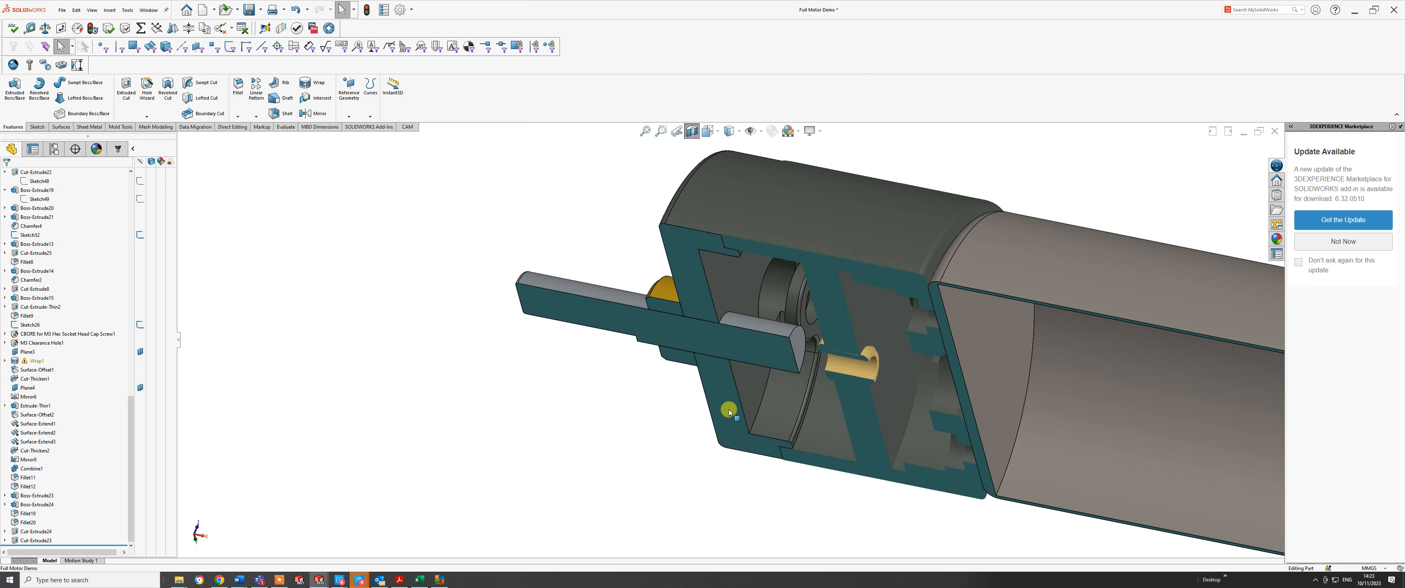
pyautogui.rightClick(749, 323)
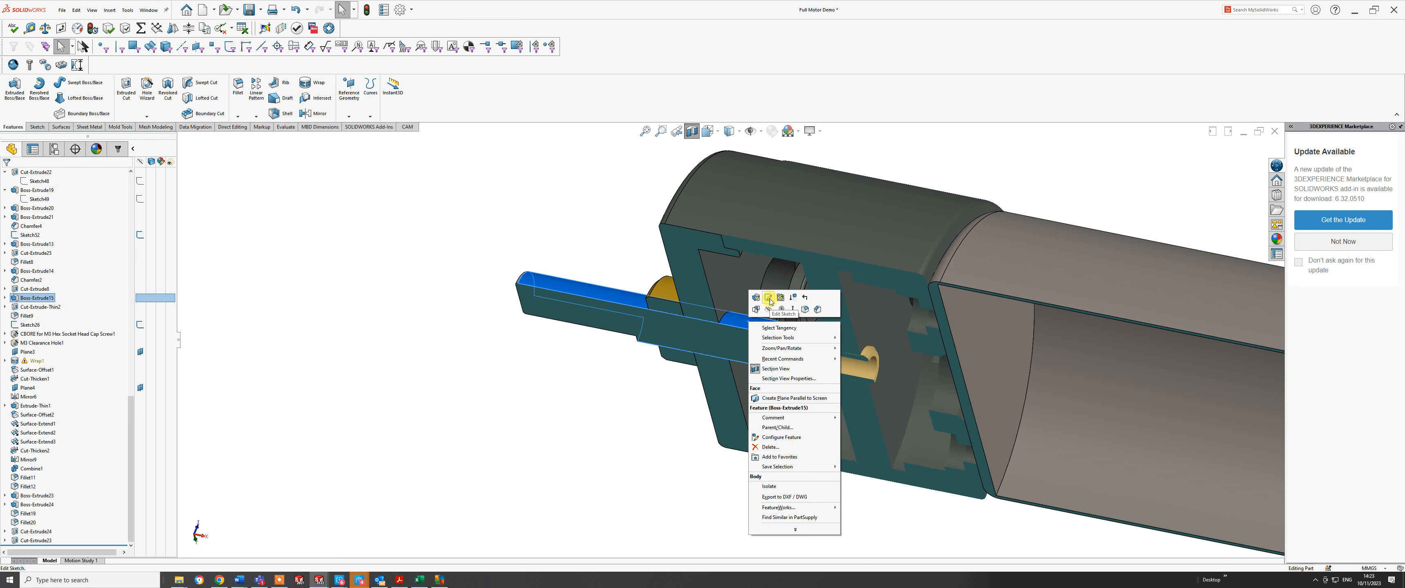
pyautogui.click(769, 312)
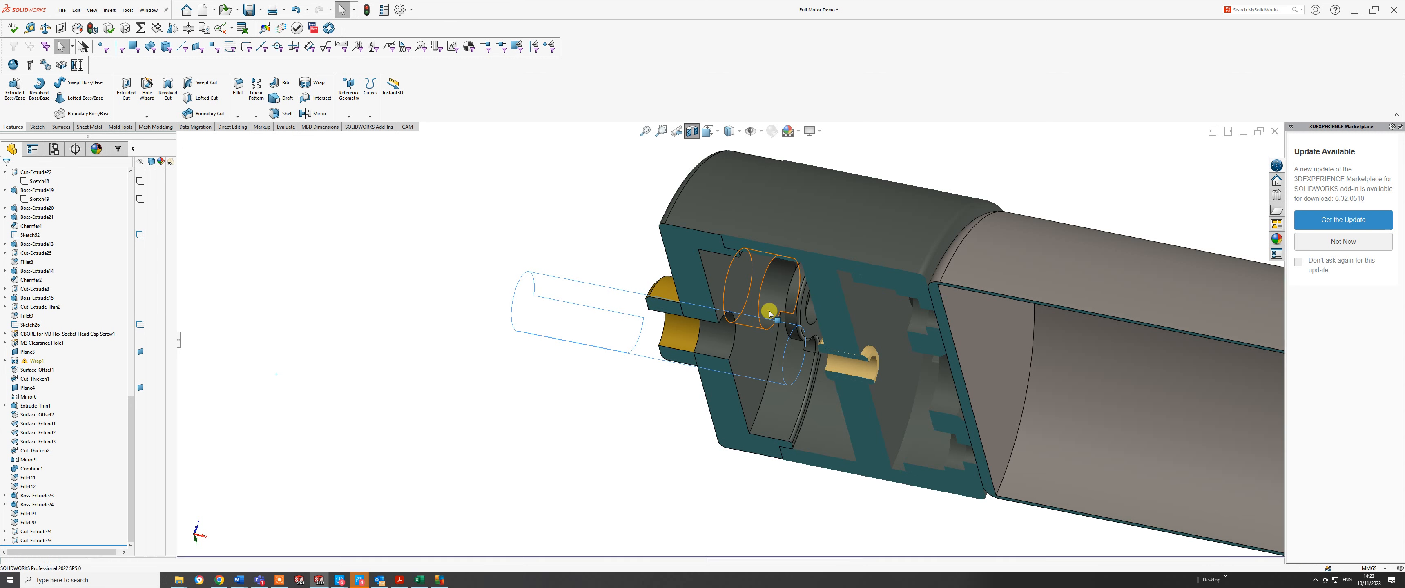
# - Examine the fit between the front cover's shaft hole, the brass bushing in its boss and the inner bushing
pyautogui.scroll(-2, 885, 362)
pyautogui.scroll(-2, 885, 362)
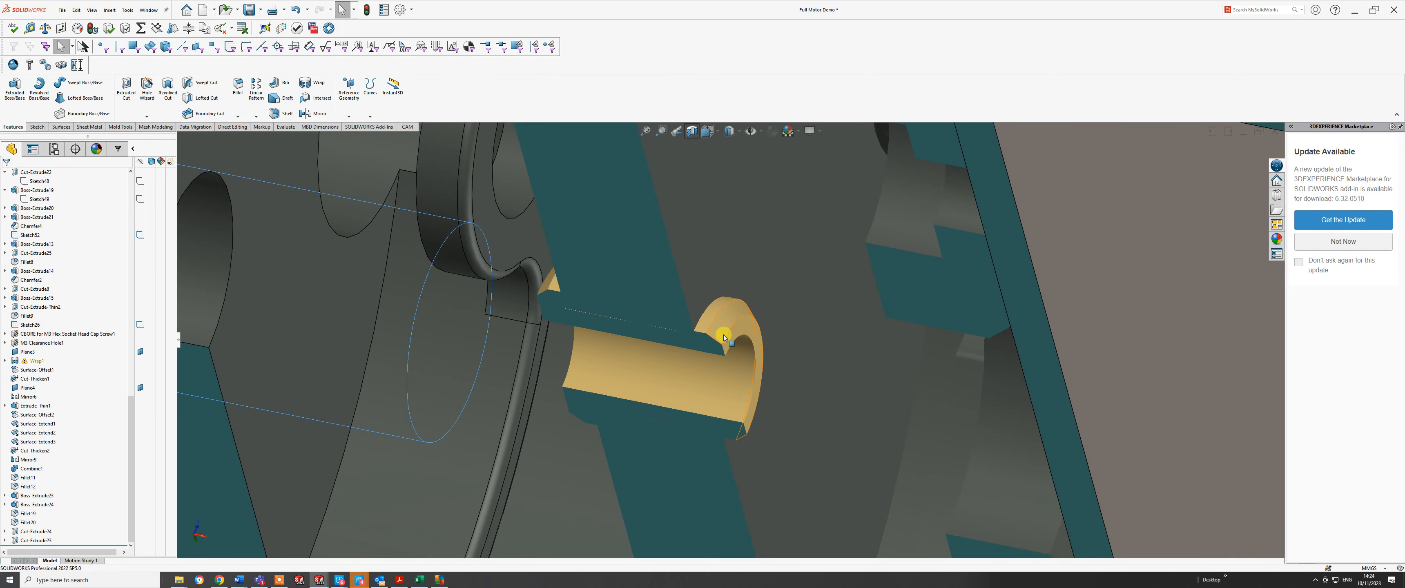
pyautogui.scroll(5, 694, 341)
pyautogui.scroll(-3, 587, 301)
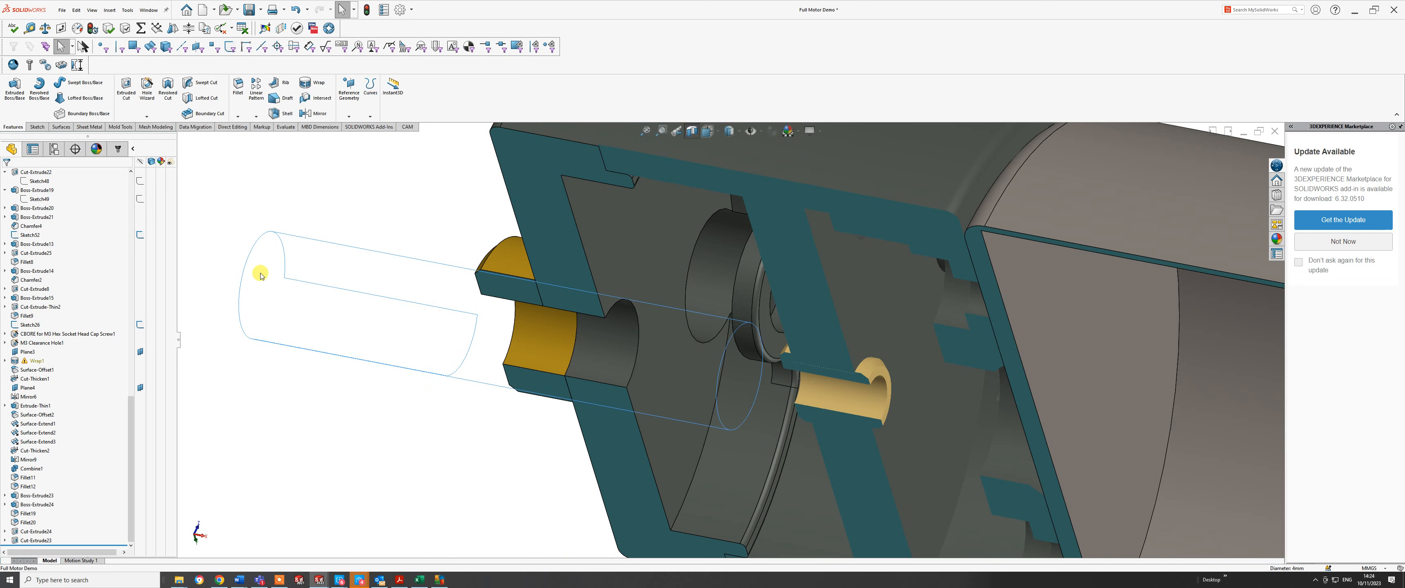
pyautogui.moveTo(551, 345); pyautogui.dragTo(553, 218, button='middle')
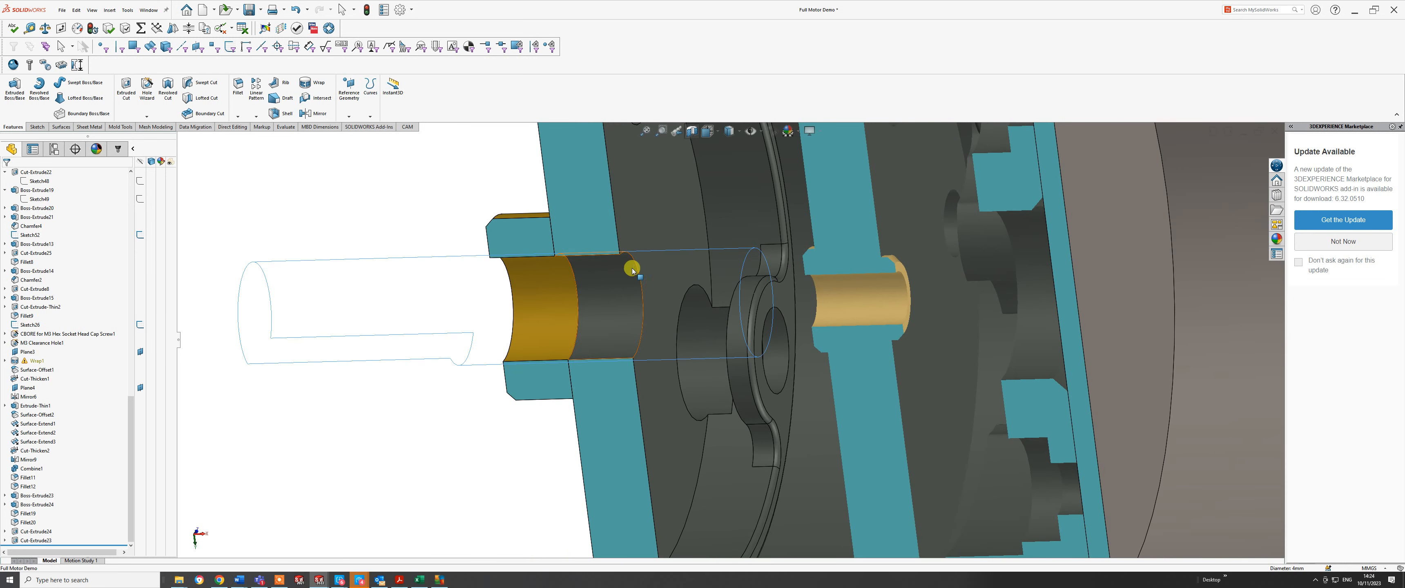
pyautogui.scroll(3, 596, 306)
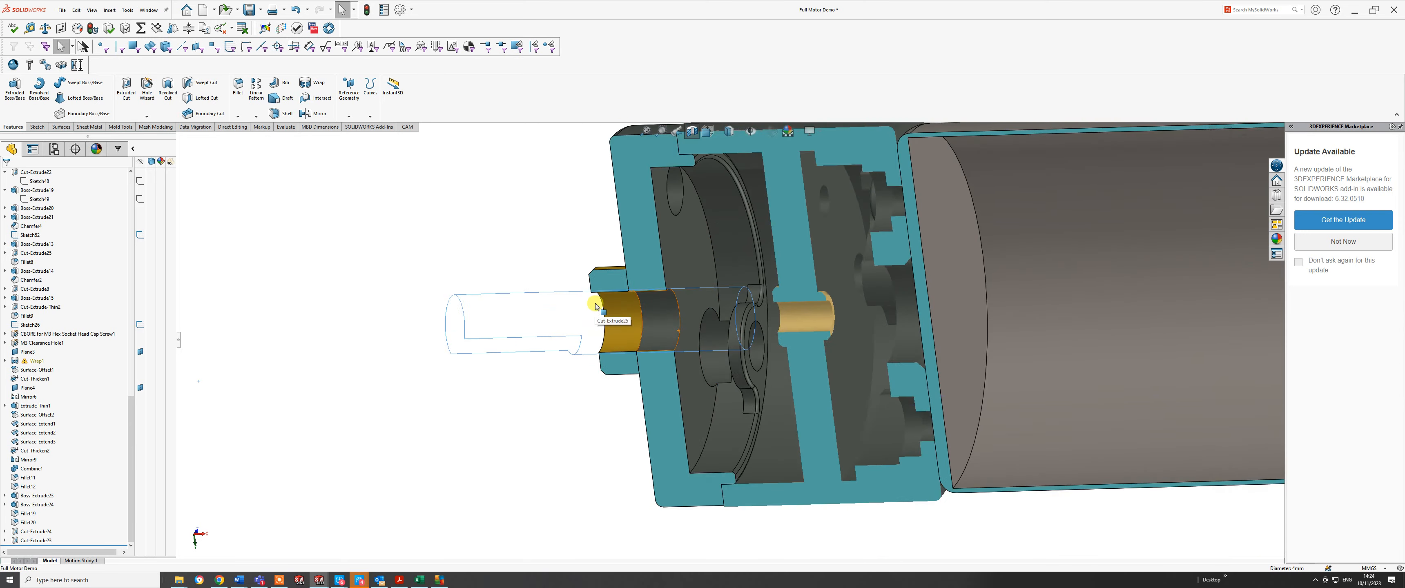
pyautogui.moveTo(596, 307); pyautogui.dragTo(616, 297, button='middle')
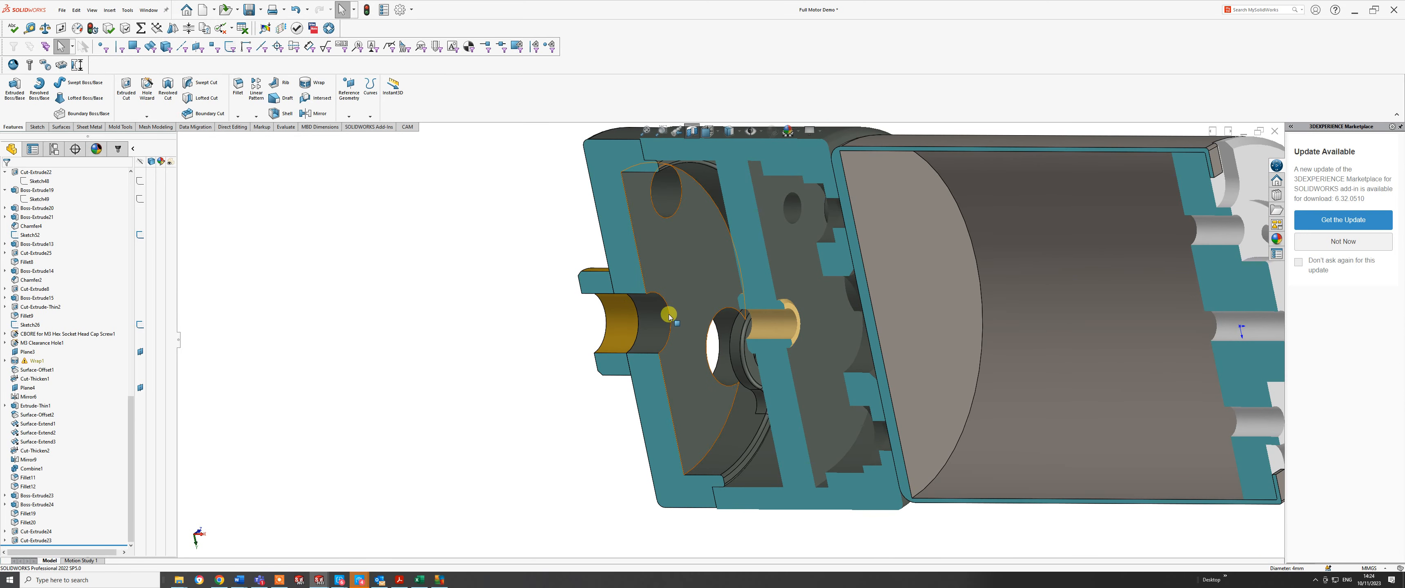
# - Edit the sketch of the front cover's shaft hole, set the circle diameter to 5 mm and rebuild, ignoring the sketch warning
pyautogui.rightClick(646, 305)
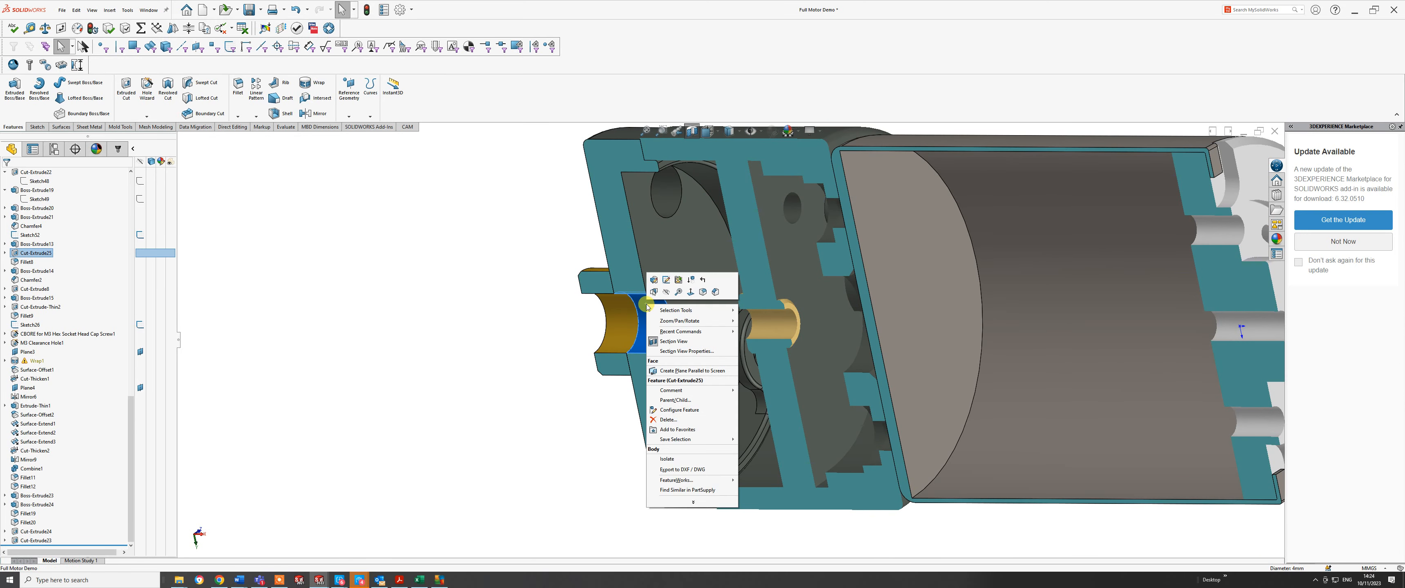
pyautogui.click(666, 280)
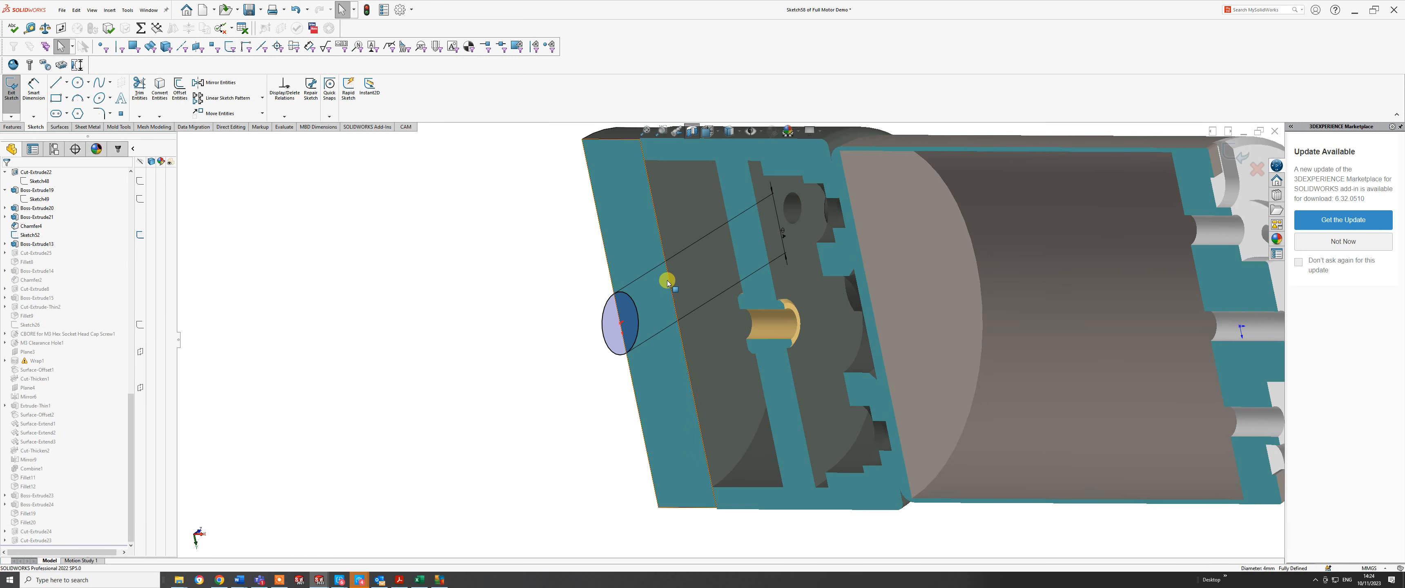
pyautogui.click(782, 234)
pyautogui.click(783, 232)
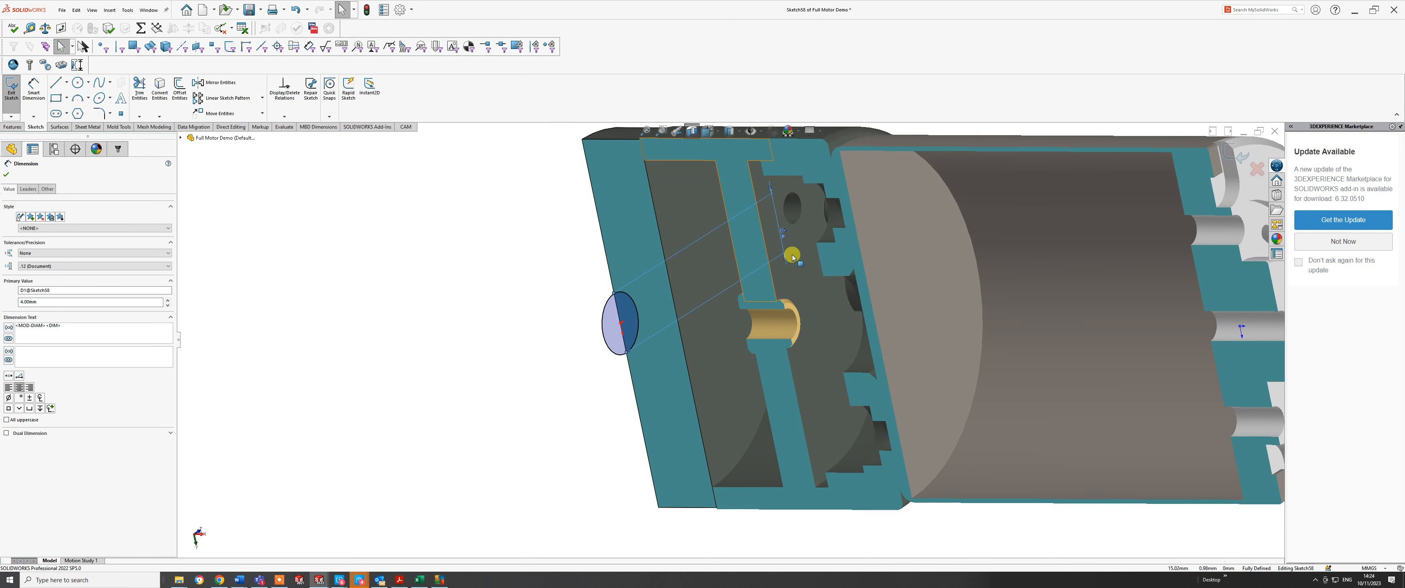
pyautogui.doubleClick(780, 232)
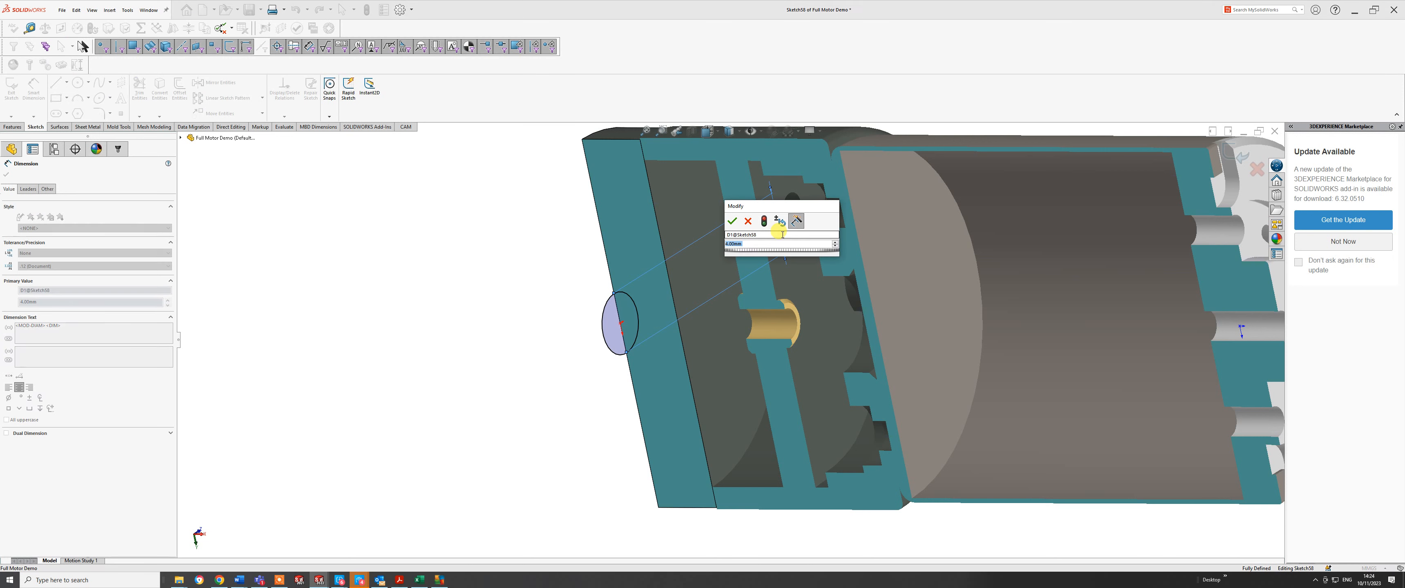
pyautogui.write('5')
pyautogui.press('Return')
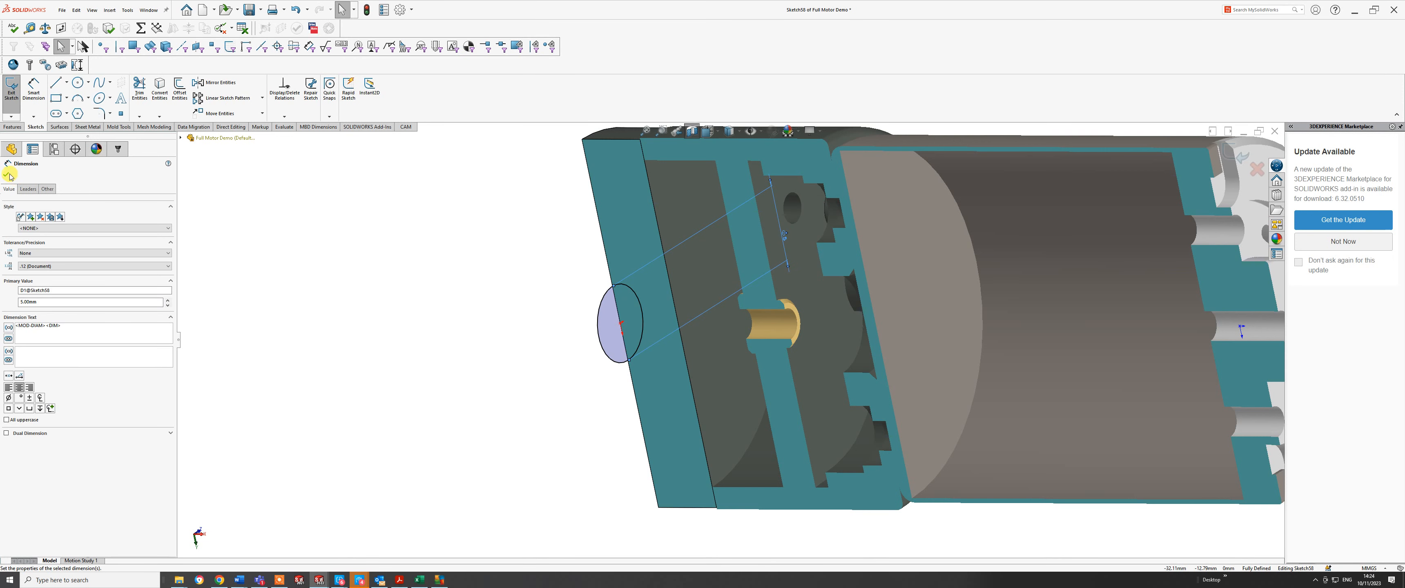
pyautogui.click(7, 174)
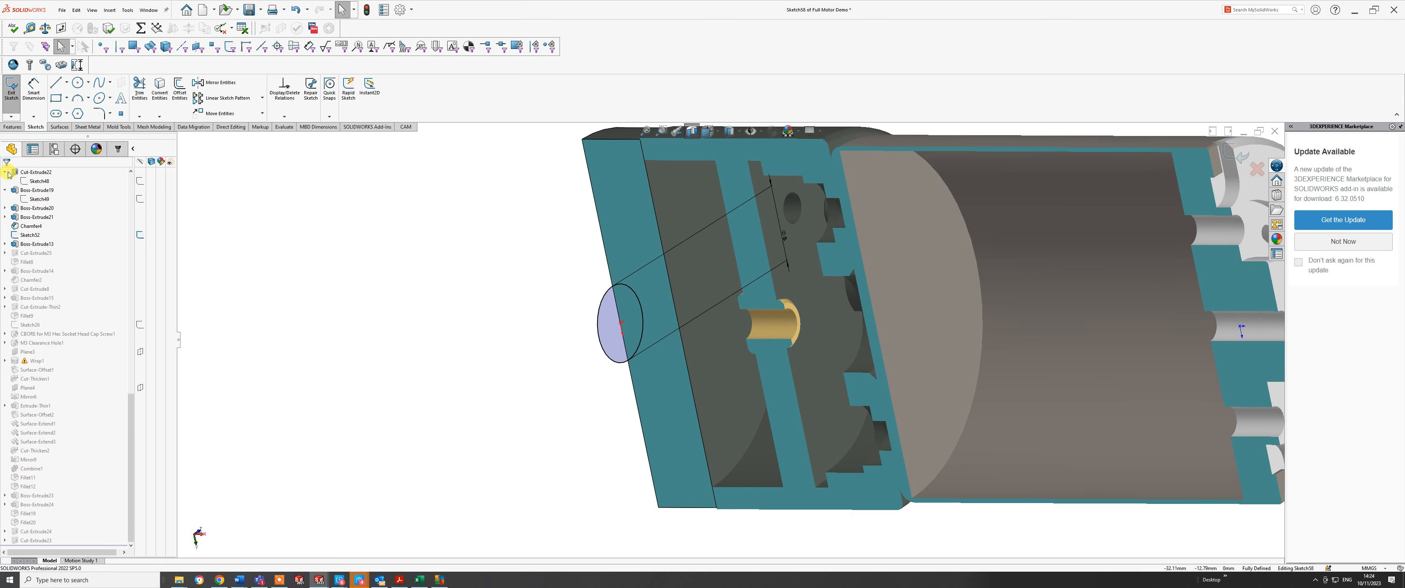
pyautogui.click(1231, 160)
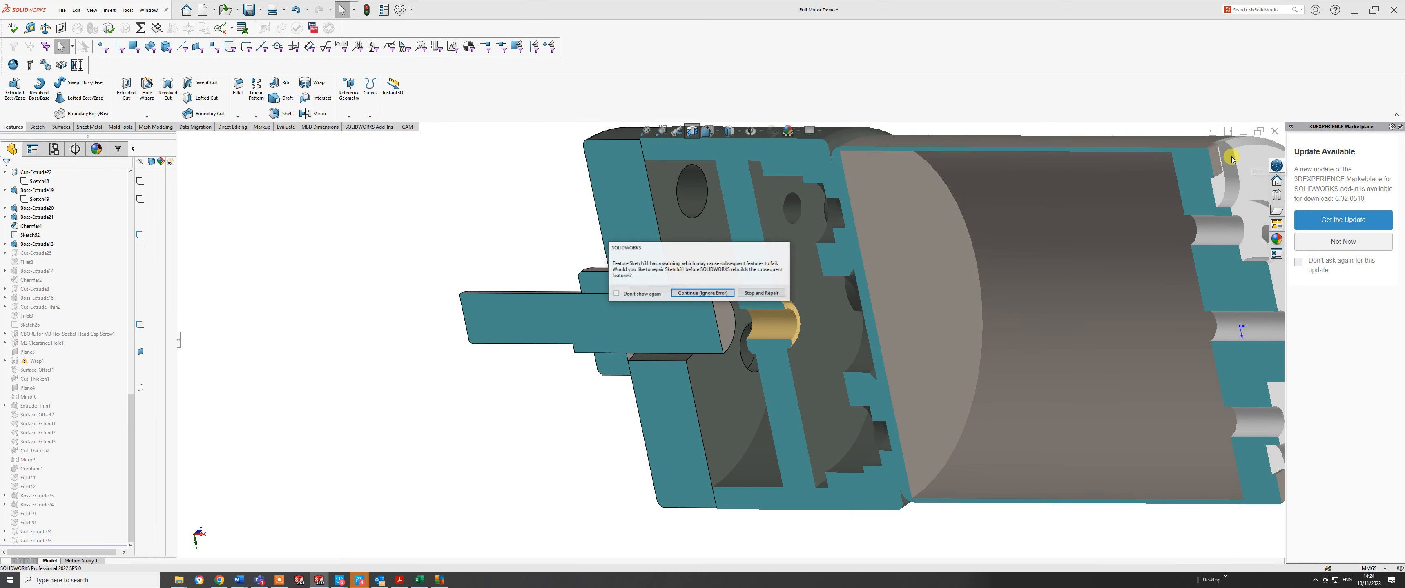
pyautogui.click(688, 294)
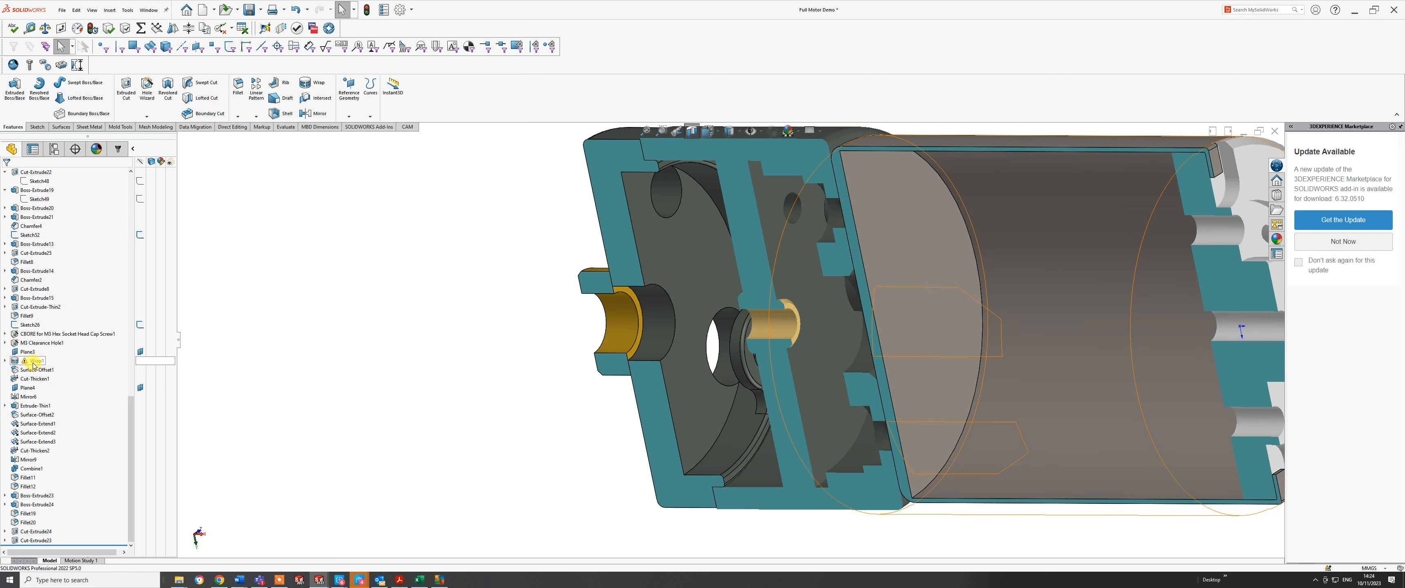
# - Start a sketch on the front cover's inner face and convert the bushing's bore edge and the cover hole's edge into it
pyautogui.scroll(-2, 731, 314)
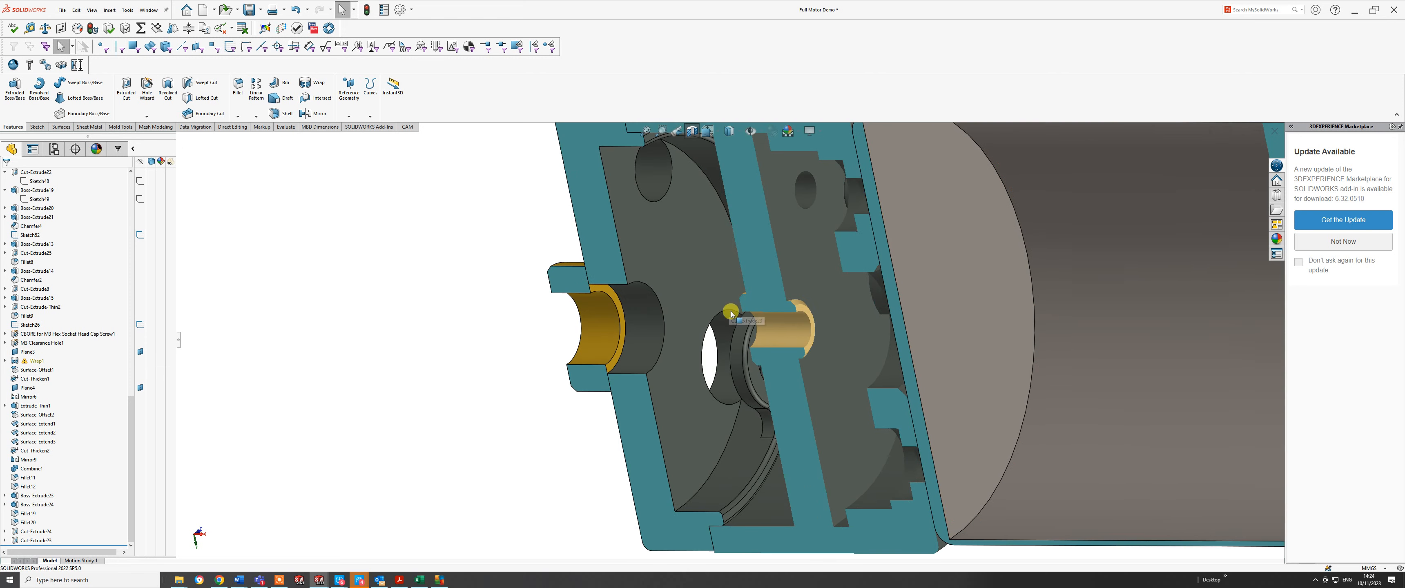
pyautogui.moveTo(731, 315); pyautogui.dragTo(744, 281, button='middle')
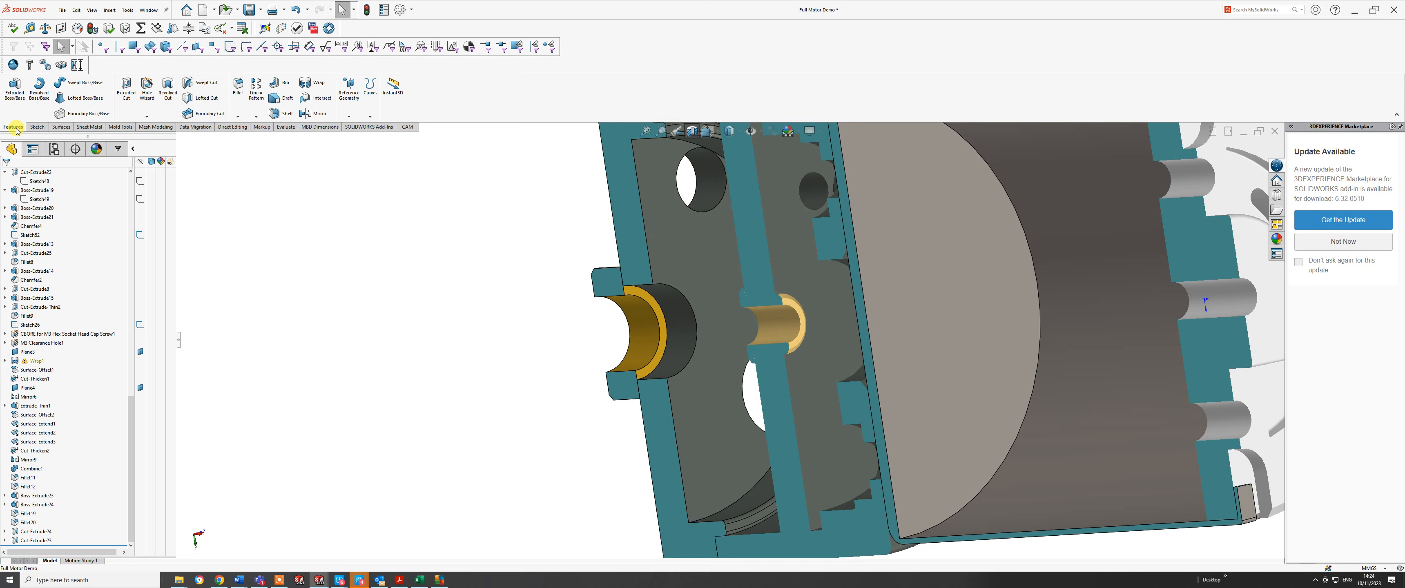
pyautogui.click(31, 126)
pyautogui.click(11, 87)
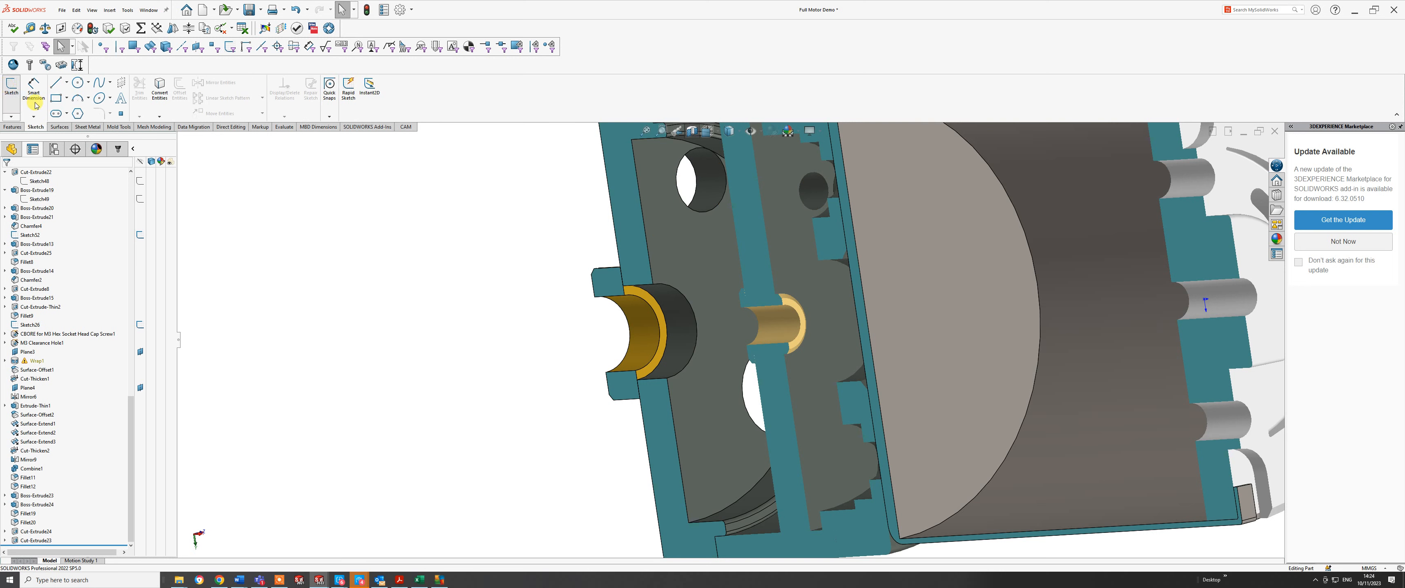
pyautogui.click(662, 262)
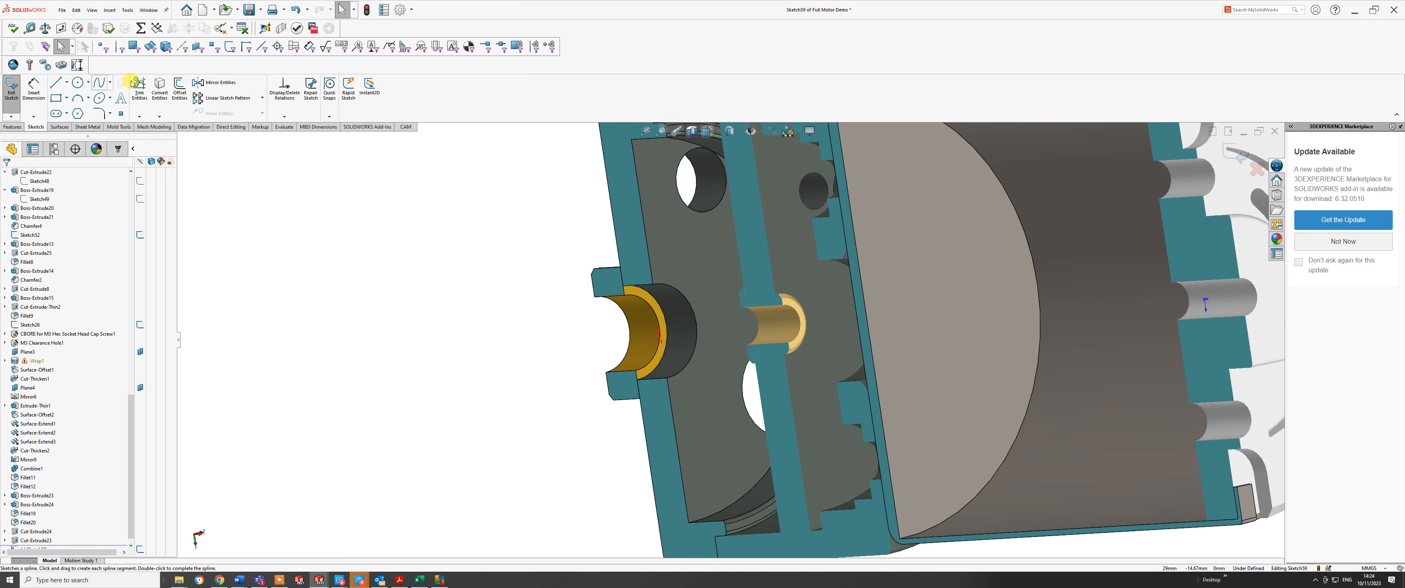
pyautogui.click(160, 89)
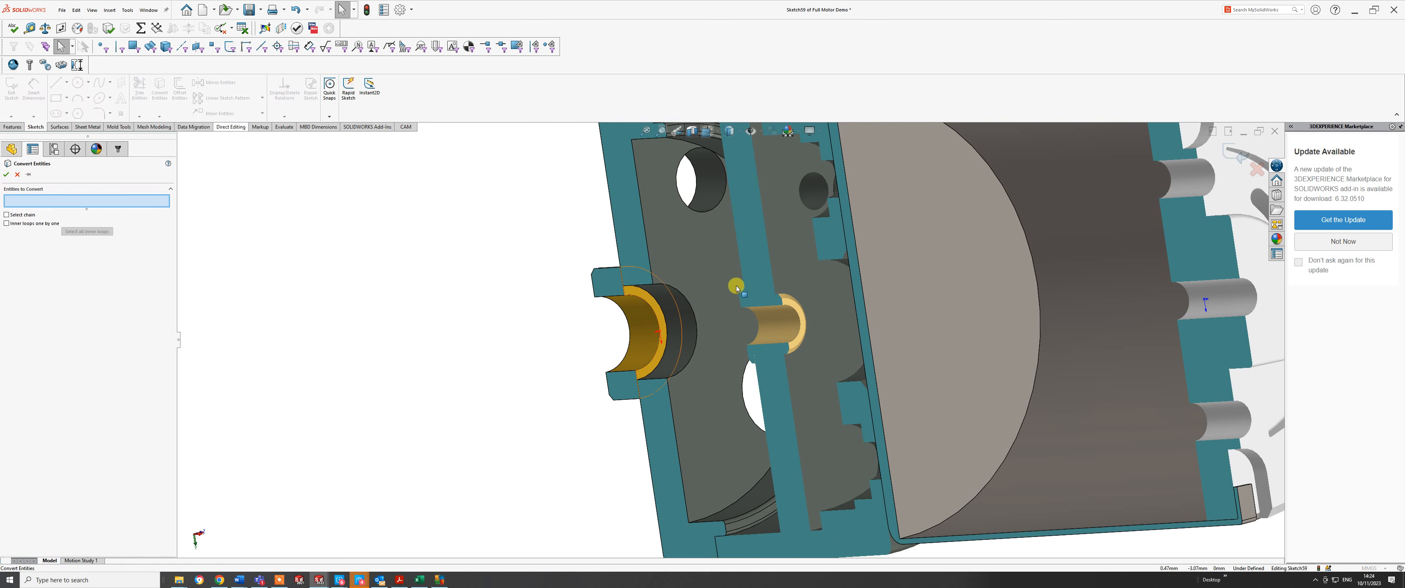
pyautogui.click(652, 311)
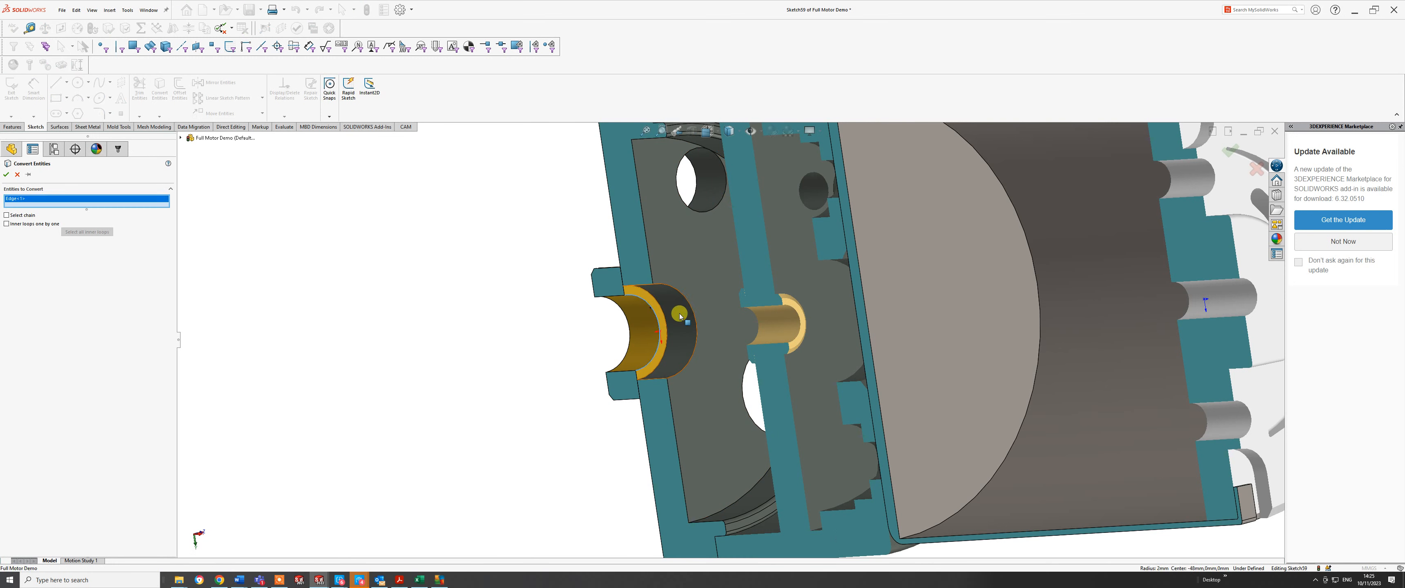
pyautogui.click(696, 313)
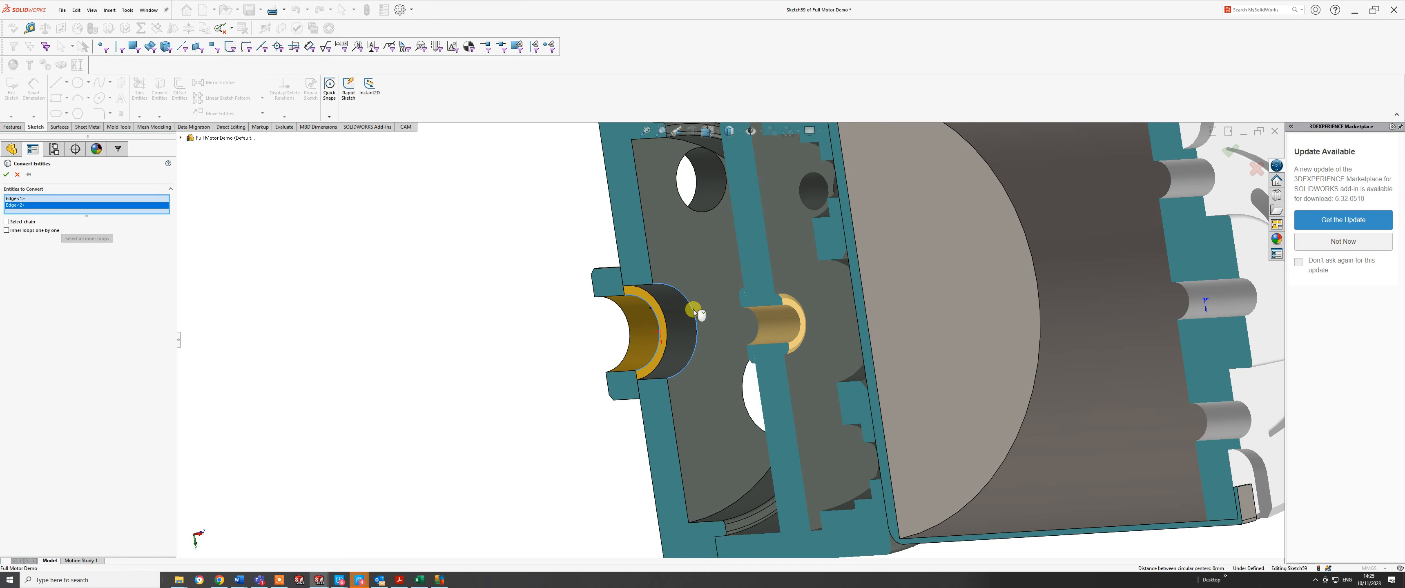
pyautogui.rightClick(693, 310)
pyautogui.moveTo(634, 283)
pyautogui.mouseDown(button='middle')
pyautogui.moveTo(612, 275)
pyautogui.moveTo(638, 290)
pyautogui.mouseUp(button='middle')
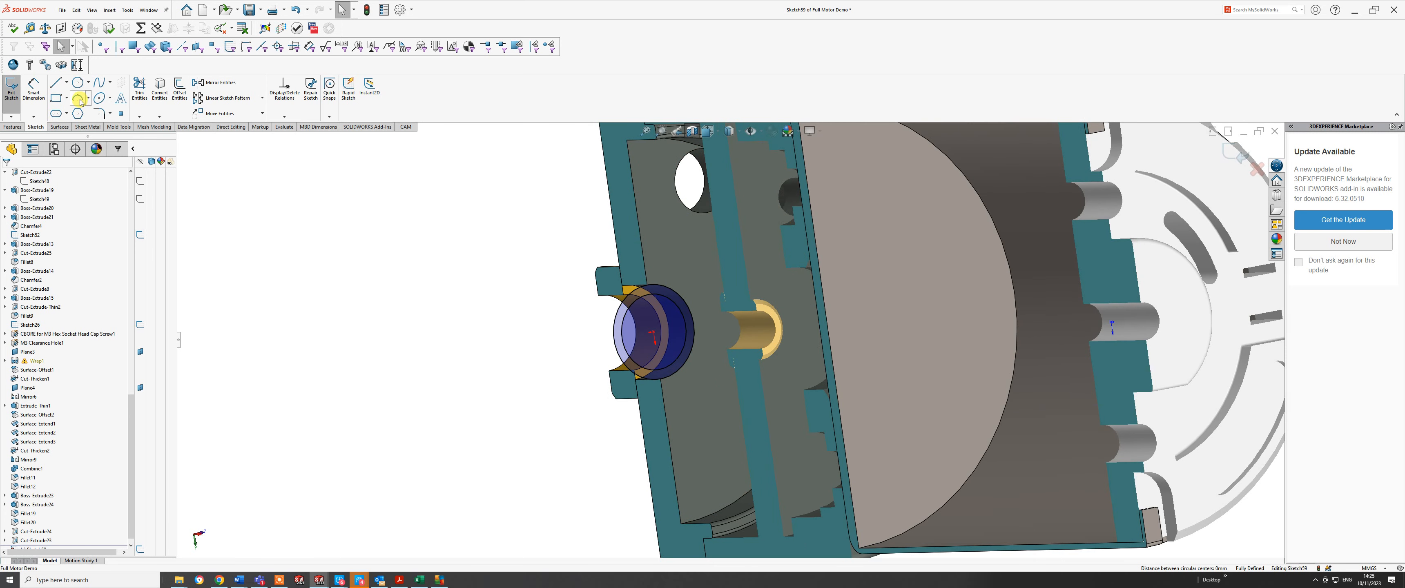
# - Start a boss extrusion of the ring sketch, try the Up To Next end condition and limit the merge to the brass bushing body
pyautogui.scroll(-3, 684, 295)
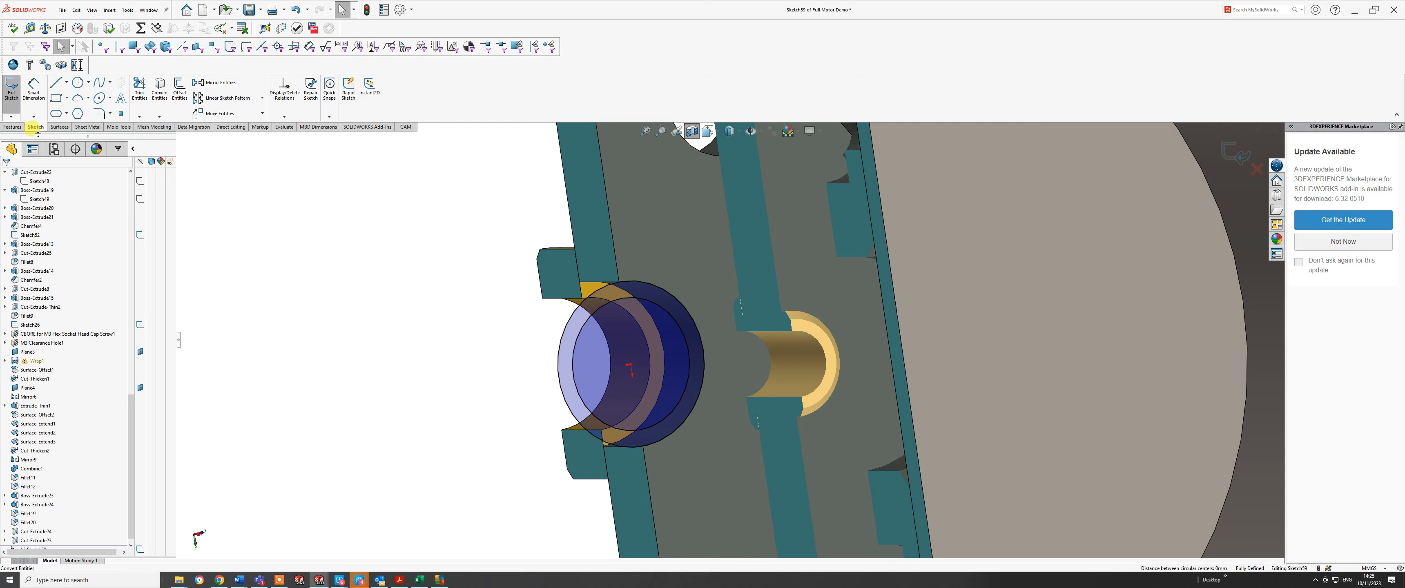
pyautogui.click(13, 127)
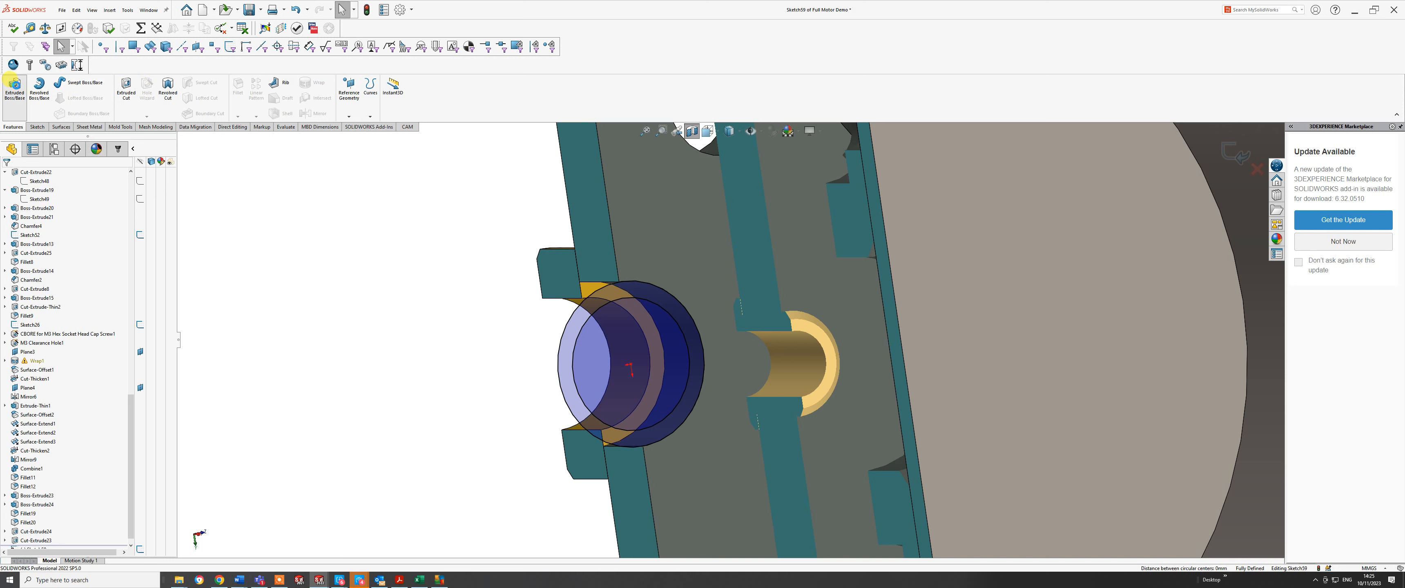
pyautogui.click(15, 83)
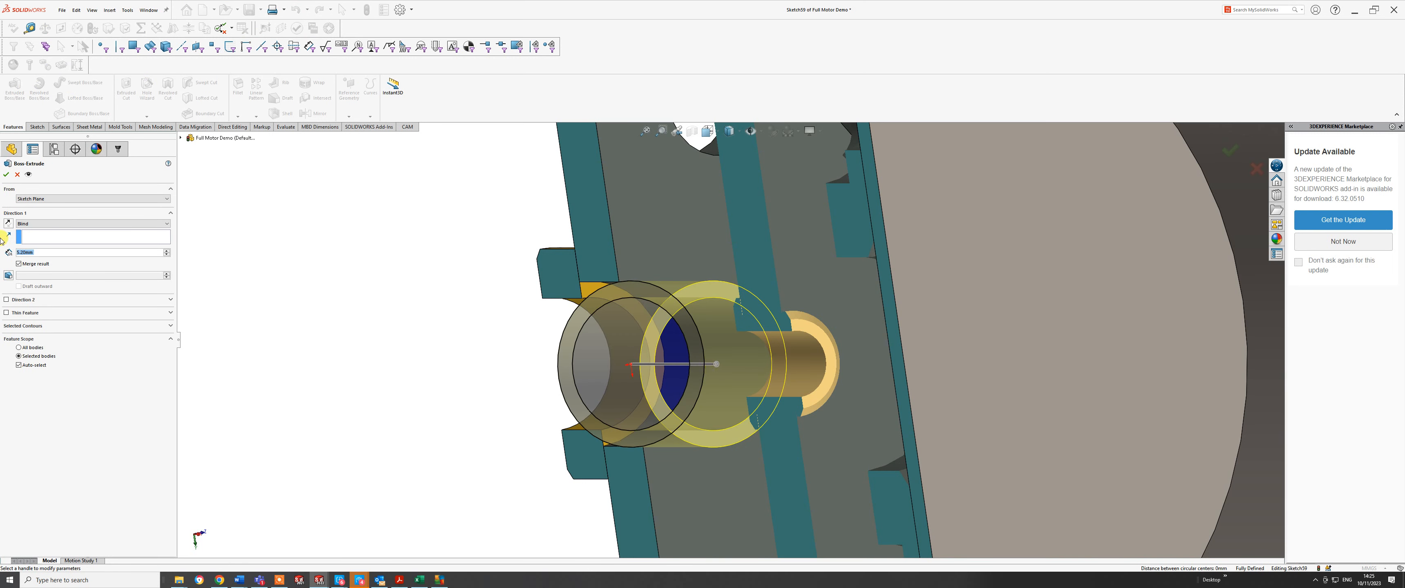
pyautogui.click(27, 224)
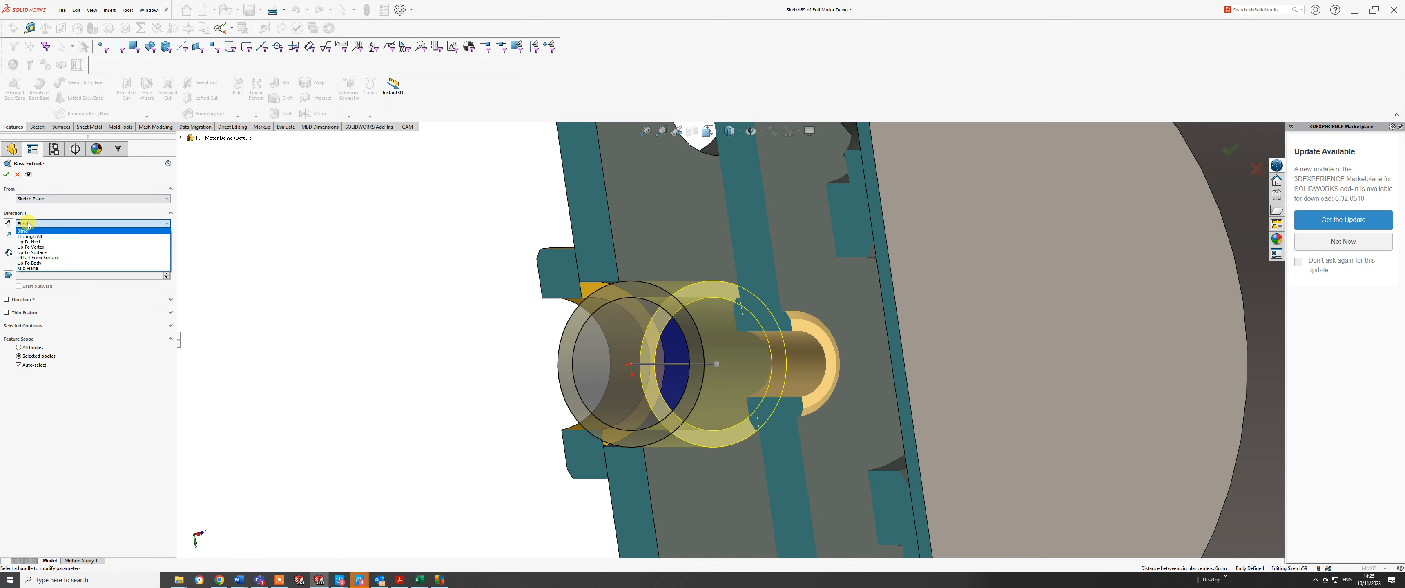
pyautogui.click(38, 242)
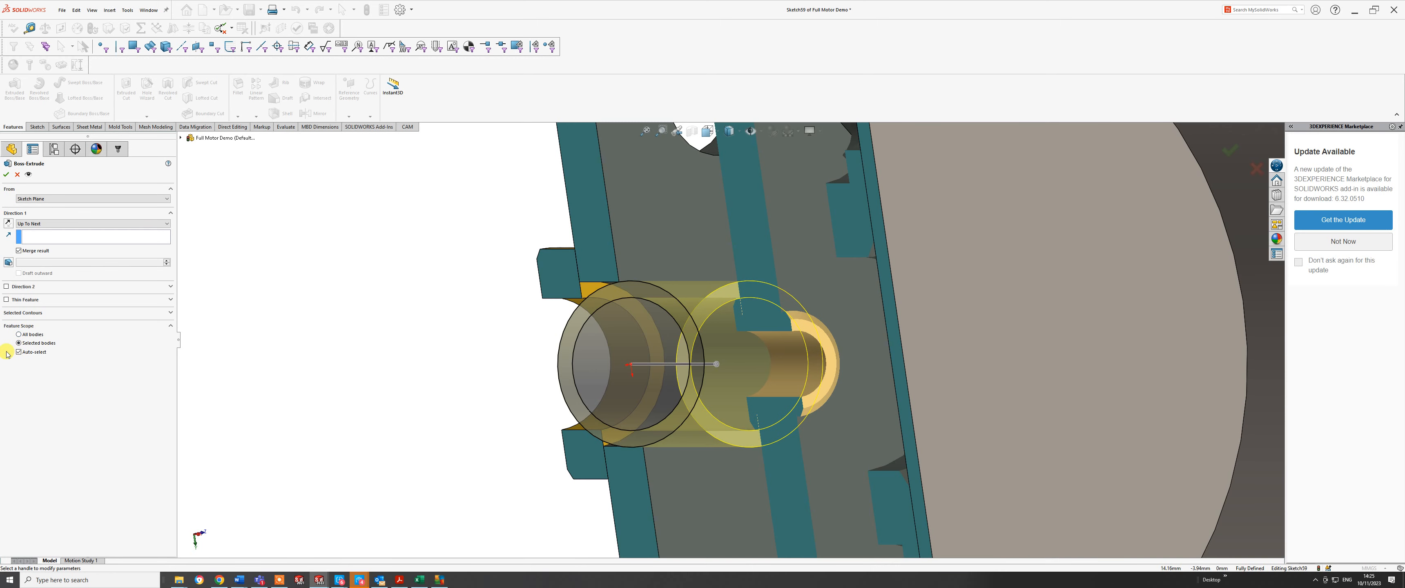
pyautogui.click(25, 352)
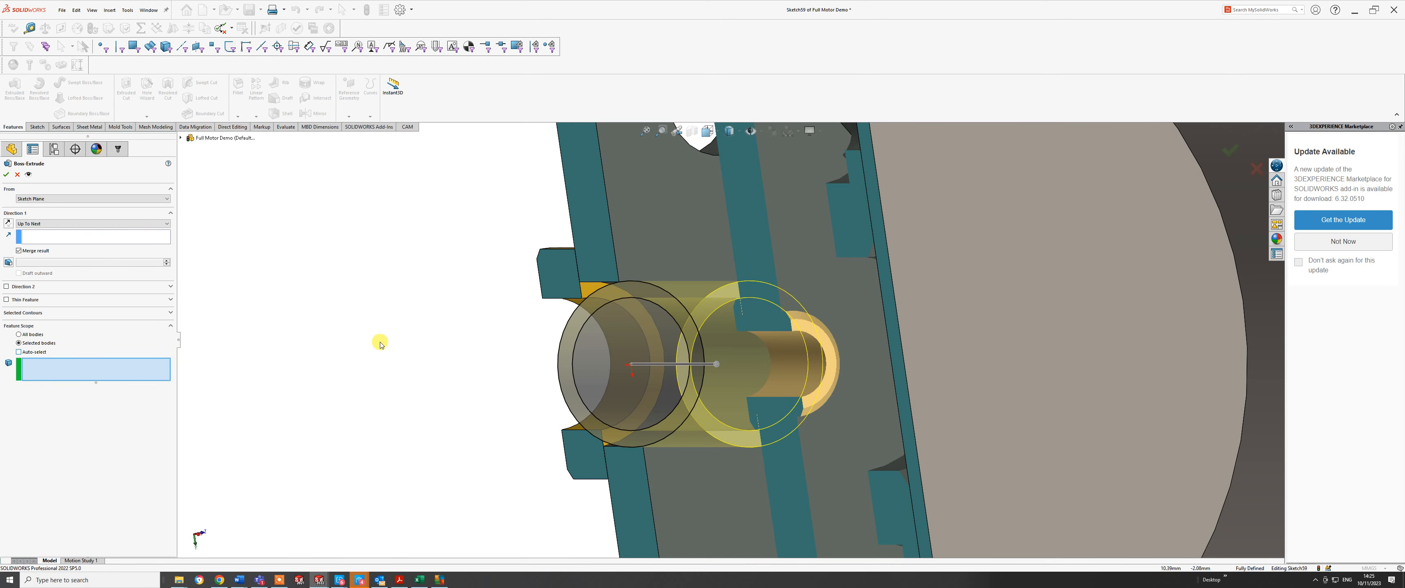
pyautogui.click(558, 277)
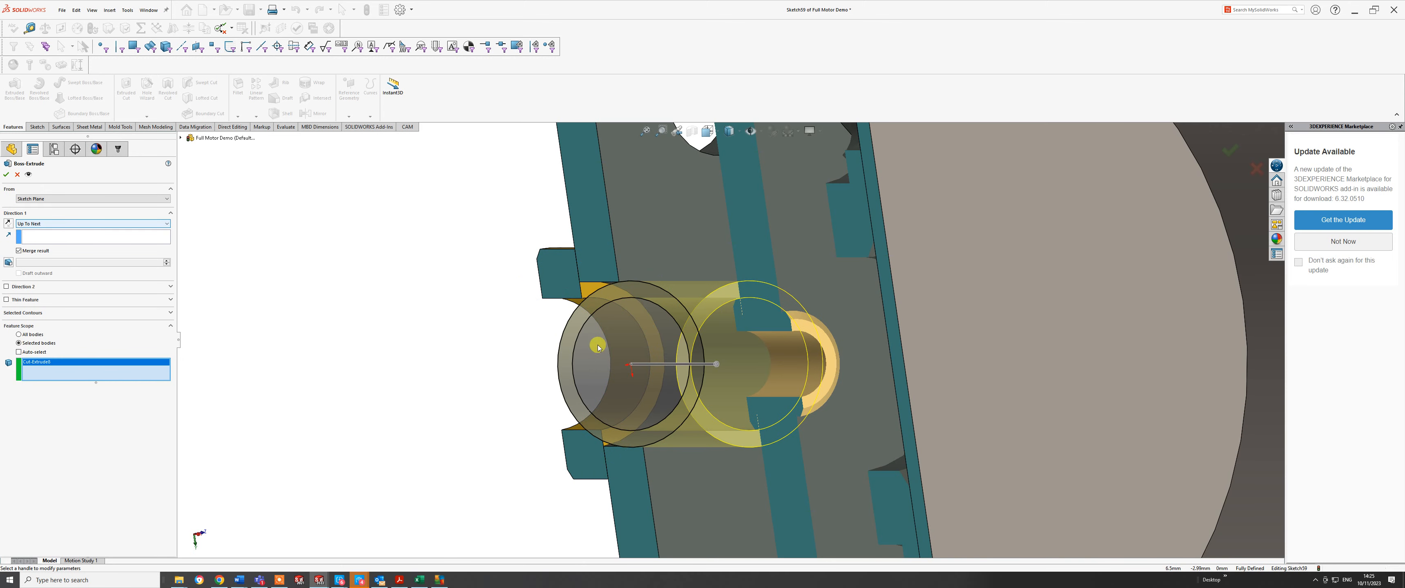
# - Reverse the extrusion into the cover hole towards the bushing, set a blind depth of 4.2 mm and complete it
pyautogui.moveTo(716, 363); pyautogui.dragTo(512, 364)
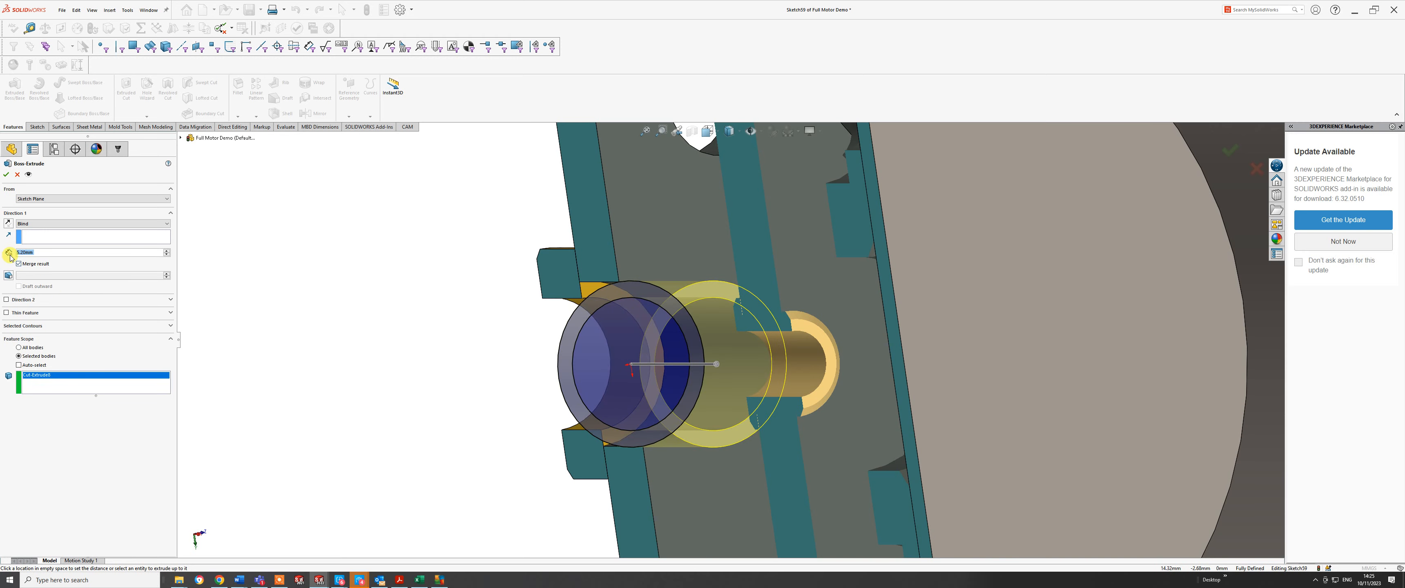
pyautogui.click(8, 224)
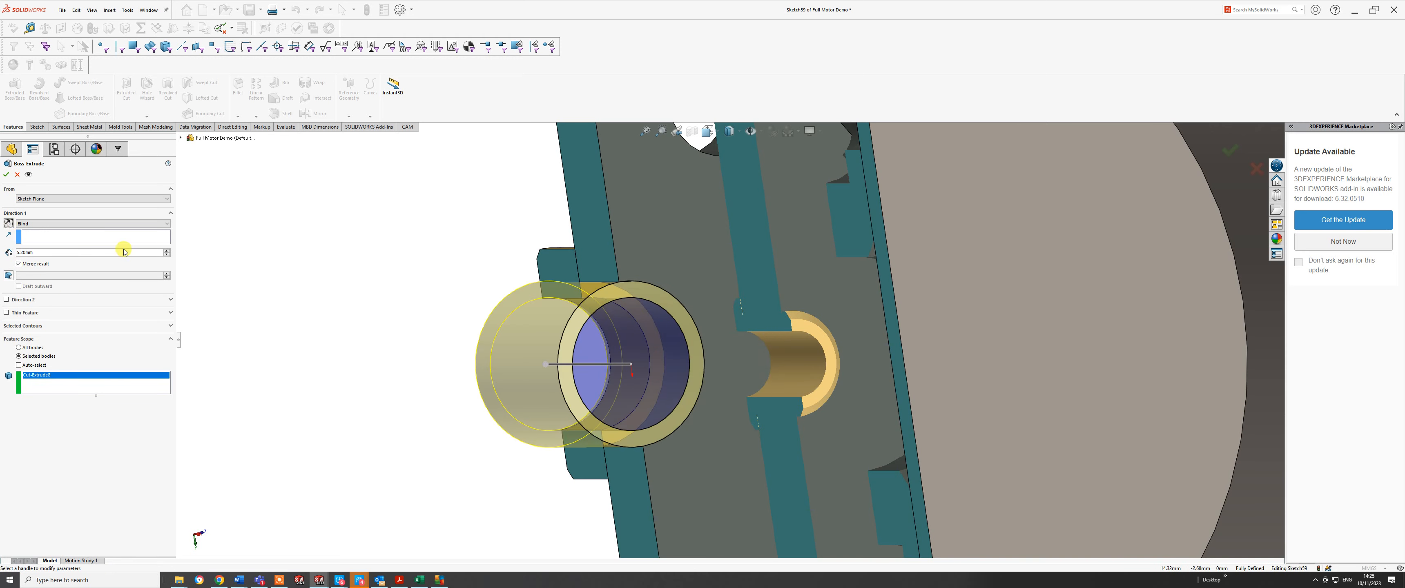
pyautogui.moveTo(528, 338); pyautogui.dragTo(559, 336, button='middle')
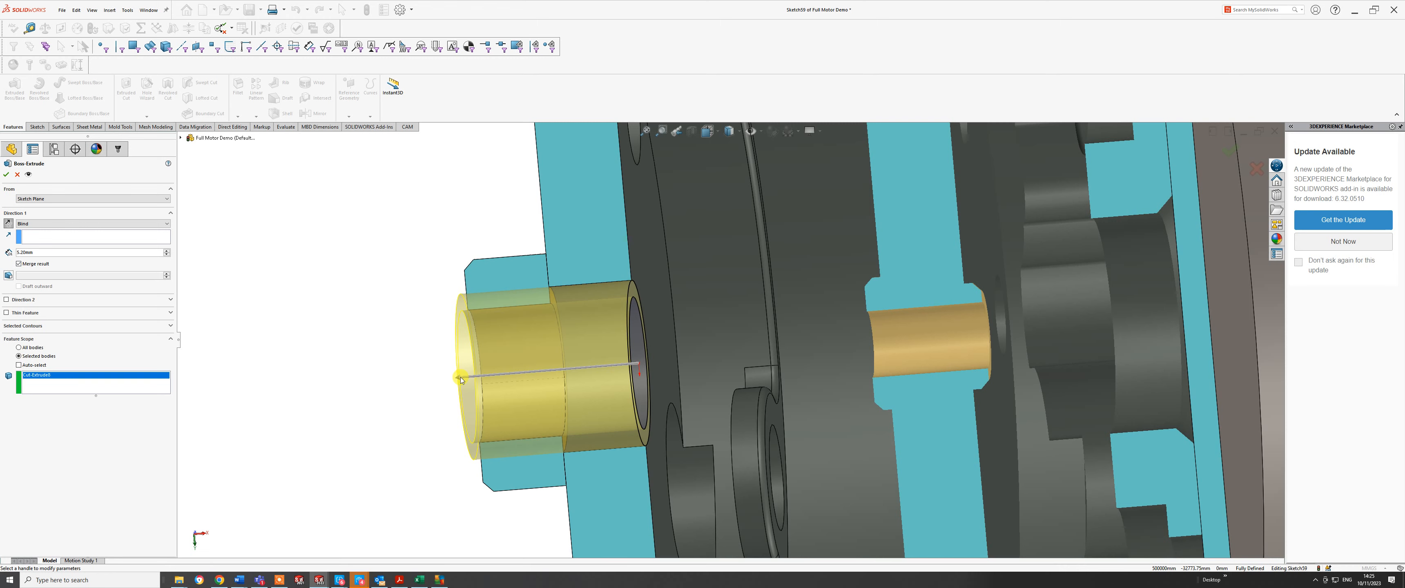
pyautogui.moveTo(460, 377); pyautogui.dragTo(510, 372)
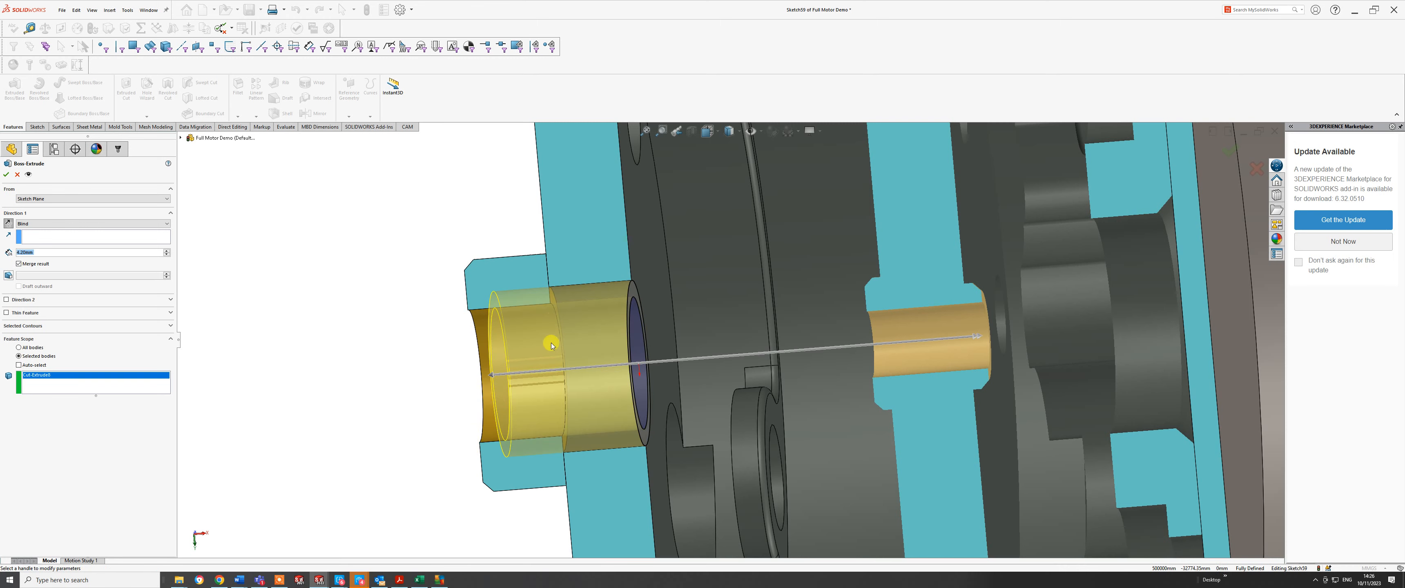
pyautogui.moveTo(551, 346); pyautogui.dragTo(595, 405, button='middle')
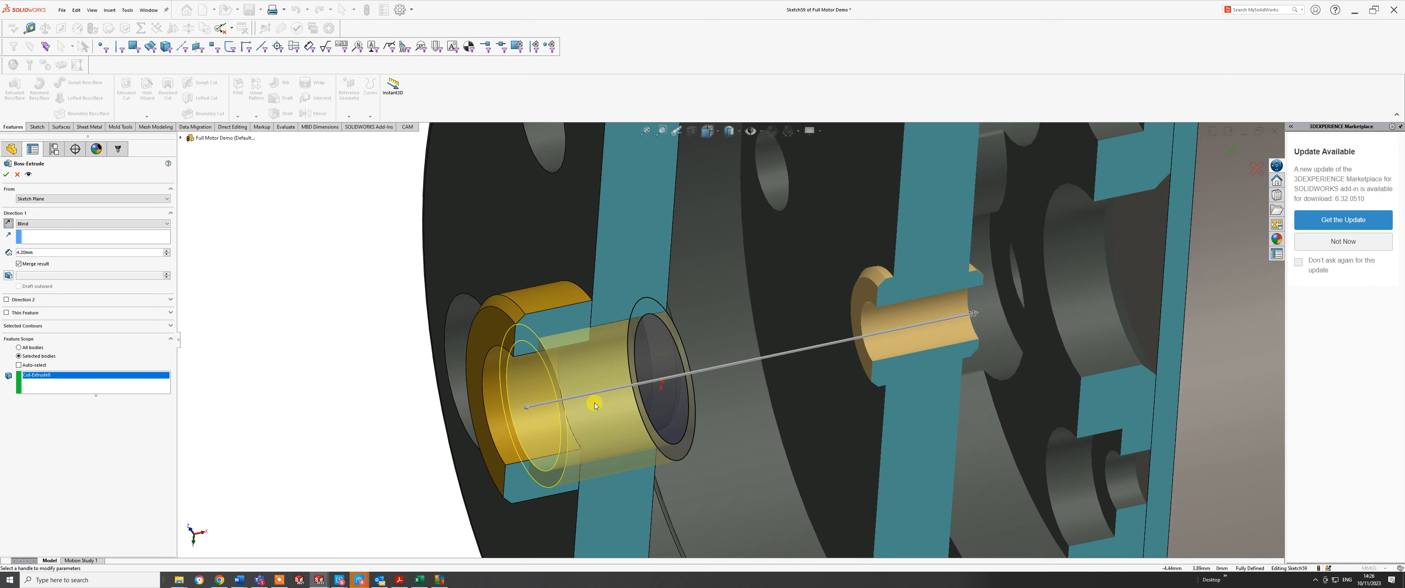
pyautogui.click(59, 376)
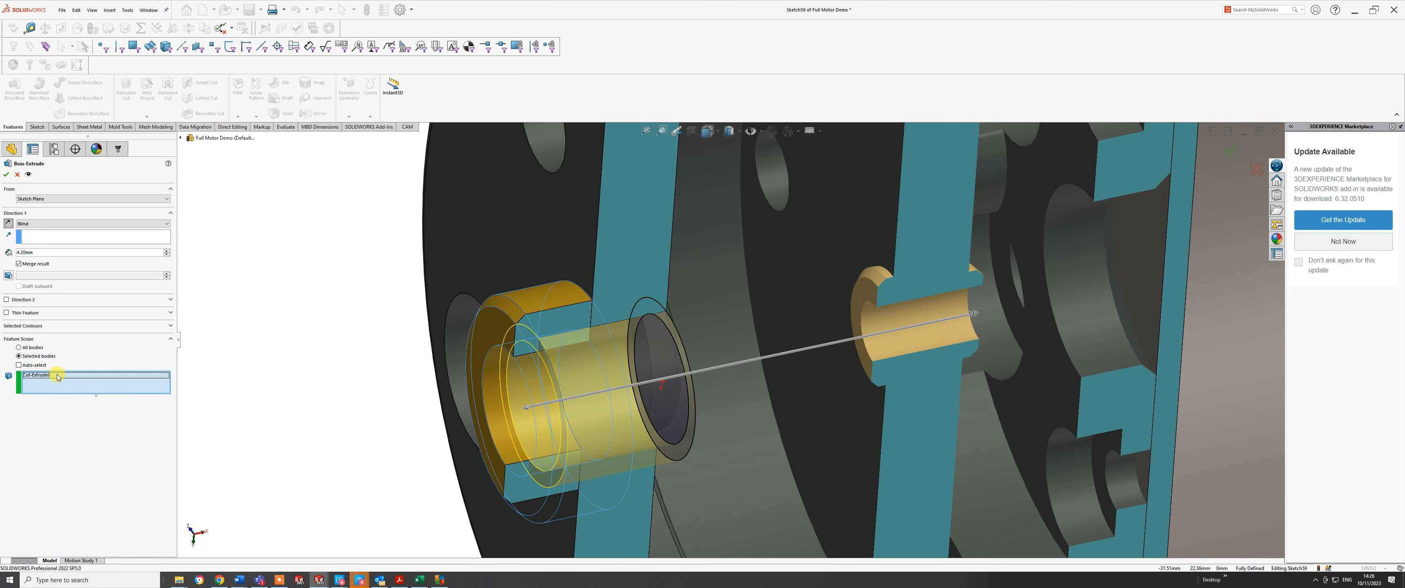
pyautogui.click(7, 176)
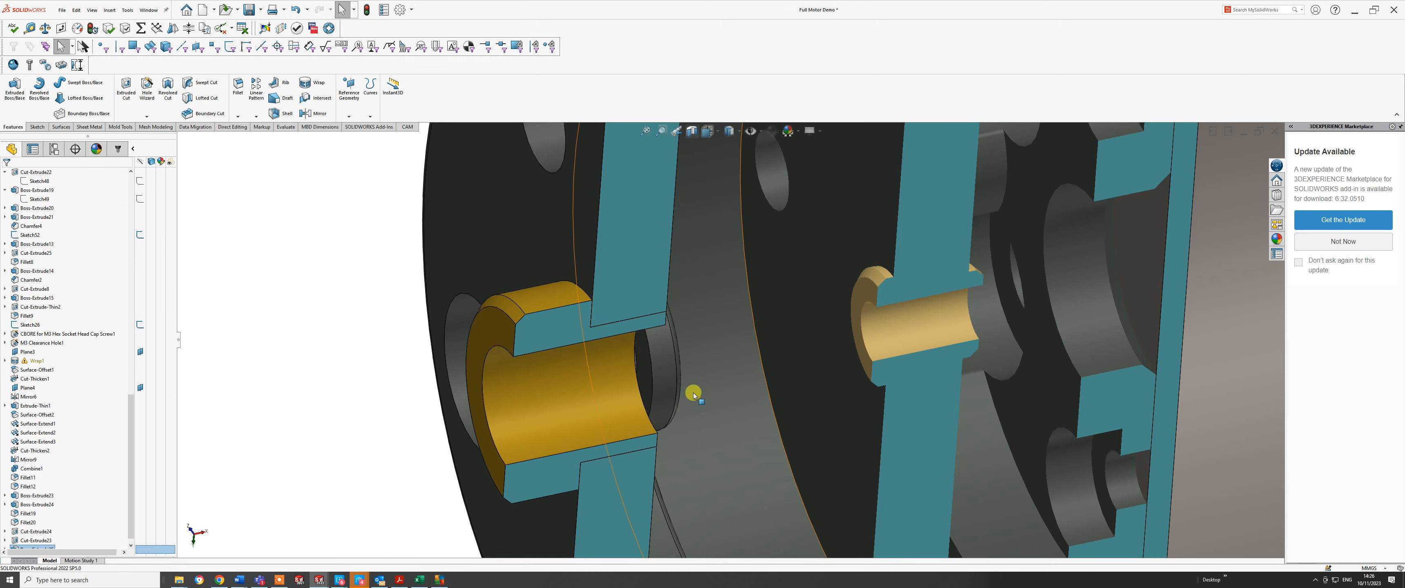
# - Start a sketch on the brass bushing's inner end face and convert its bore edge into it
pyautogui.moveTo(690, 392); pyautogui.dragTo(610, 357, button='middle')
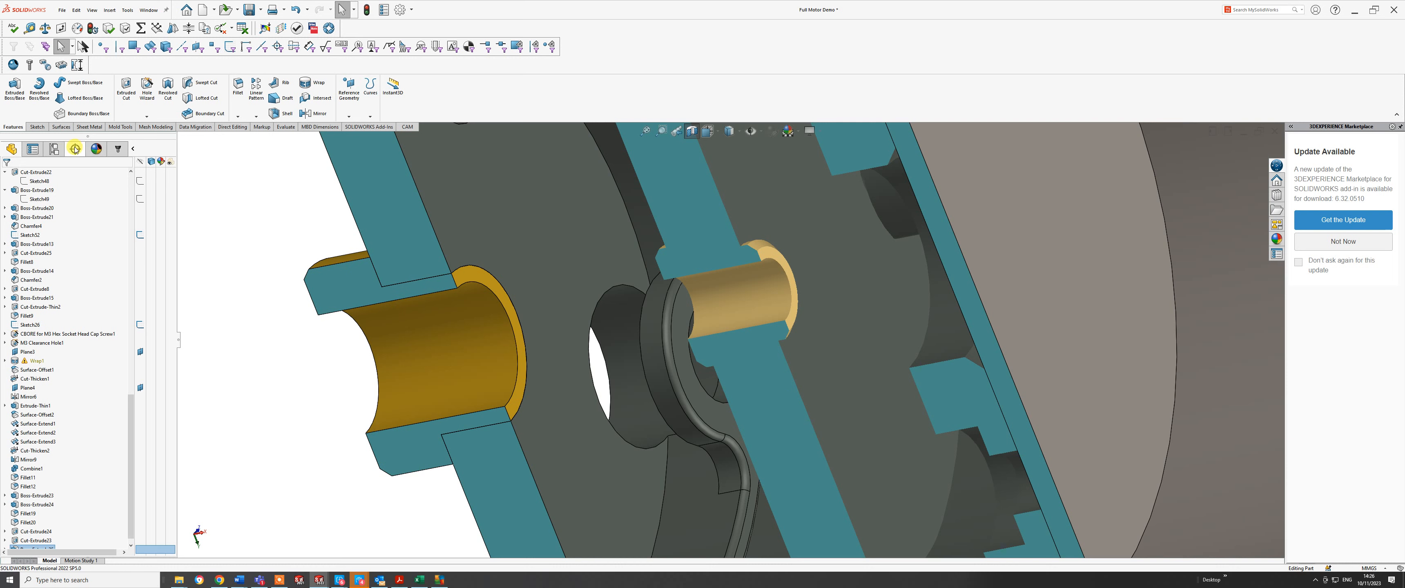
pyautogui.click(38, 127)
pyautogui.click(19, 86)
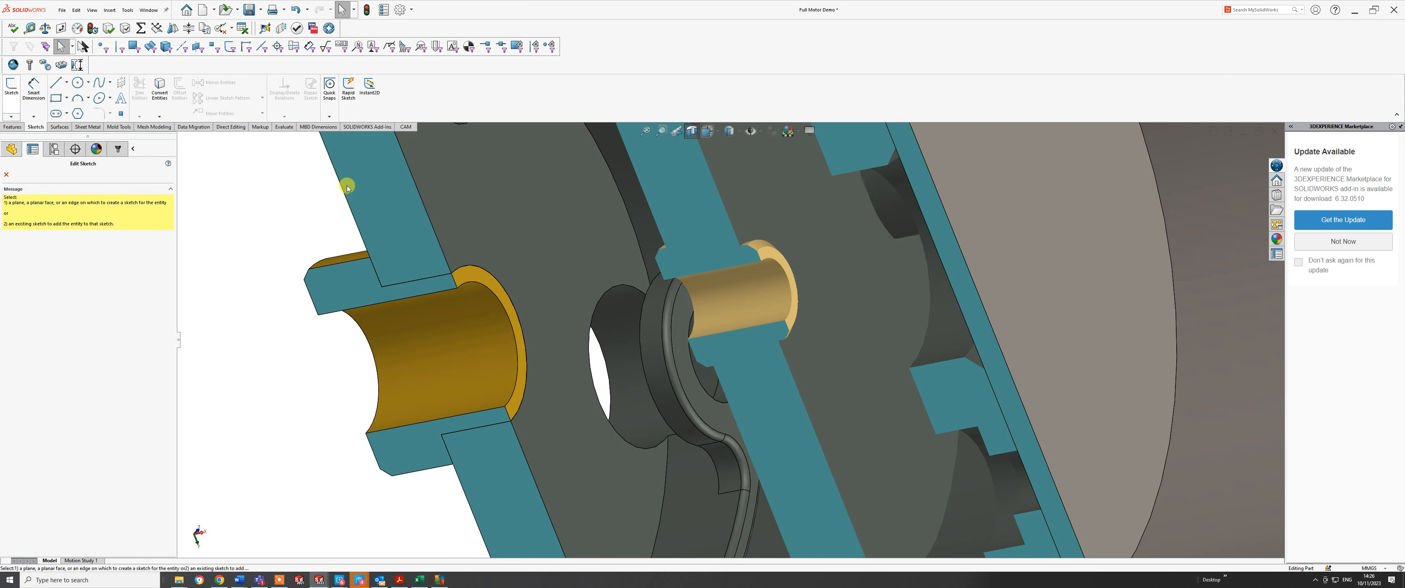
pyautogui.click(471, 276)
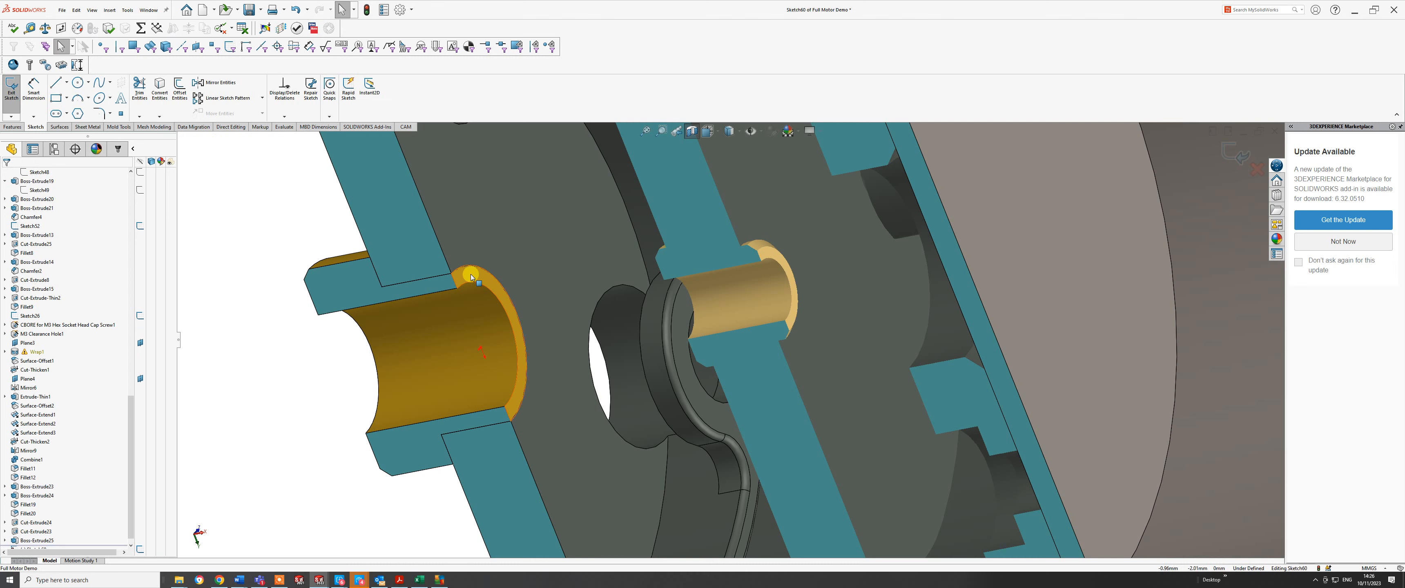
pyautogui.click(159, 89)
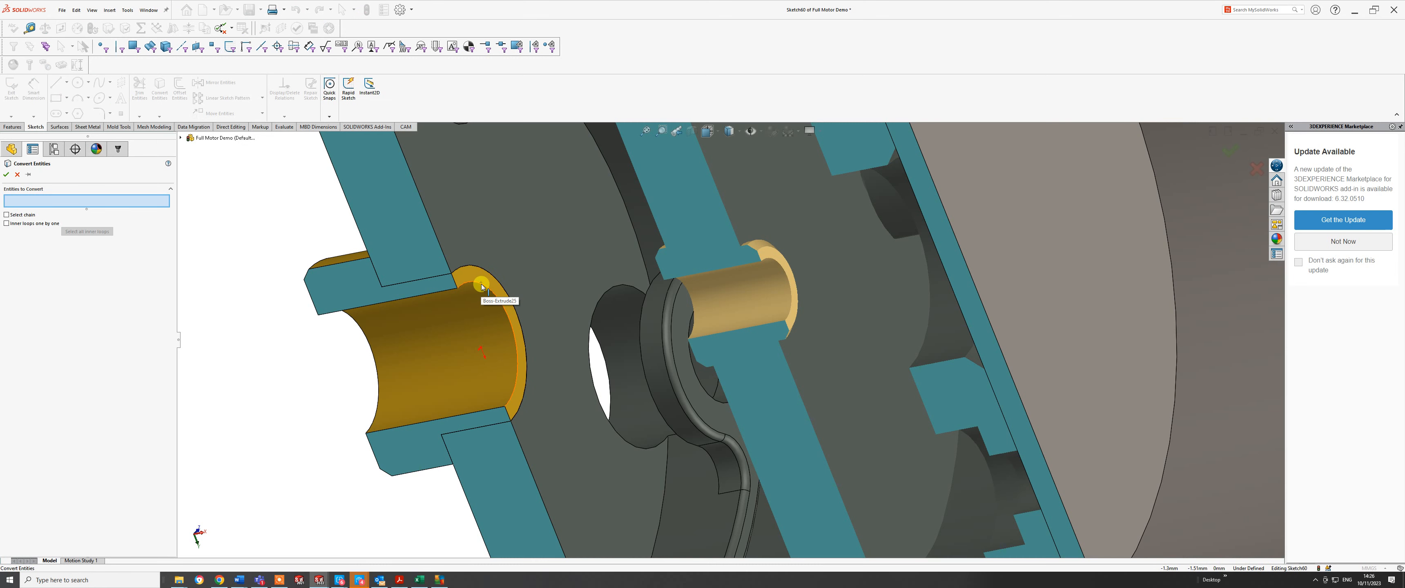
pyautogui.click(480, 284)
pyautogui.press('Return')
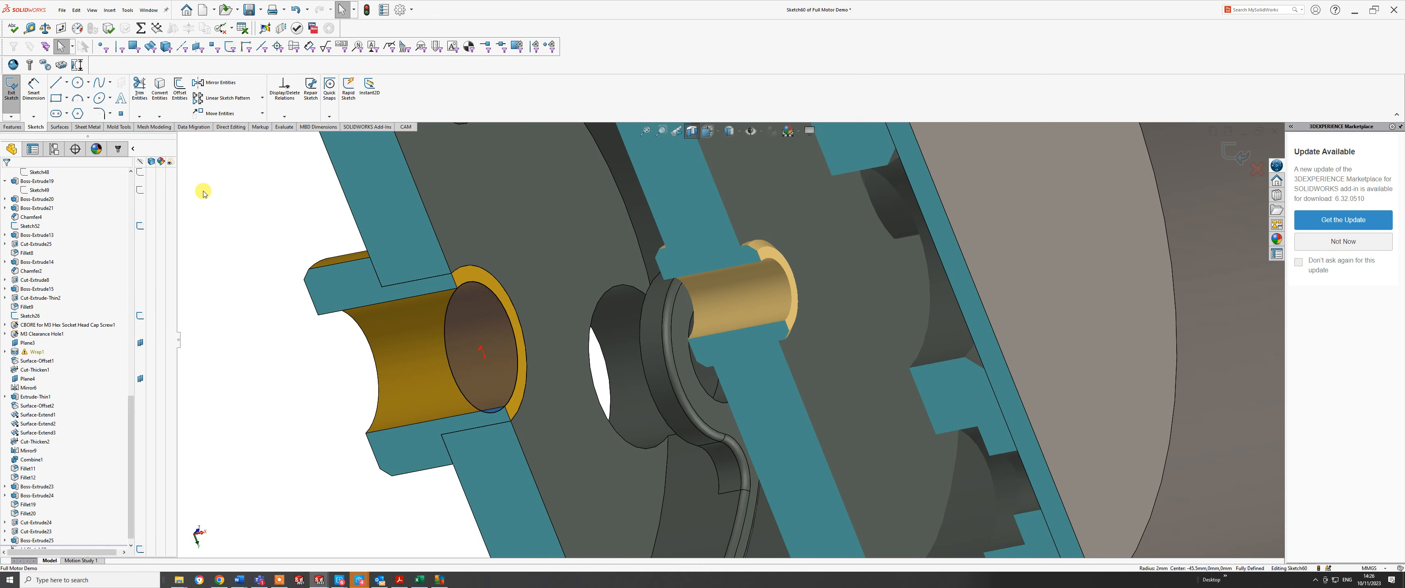
# - Offset the converted bore circle outward by 1 mm
pyautogui.click(180, 89)
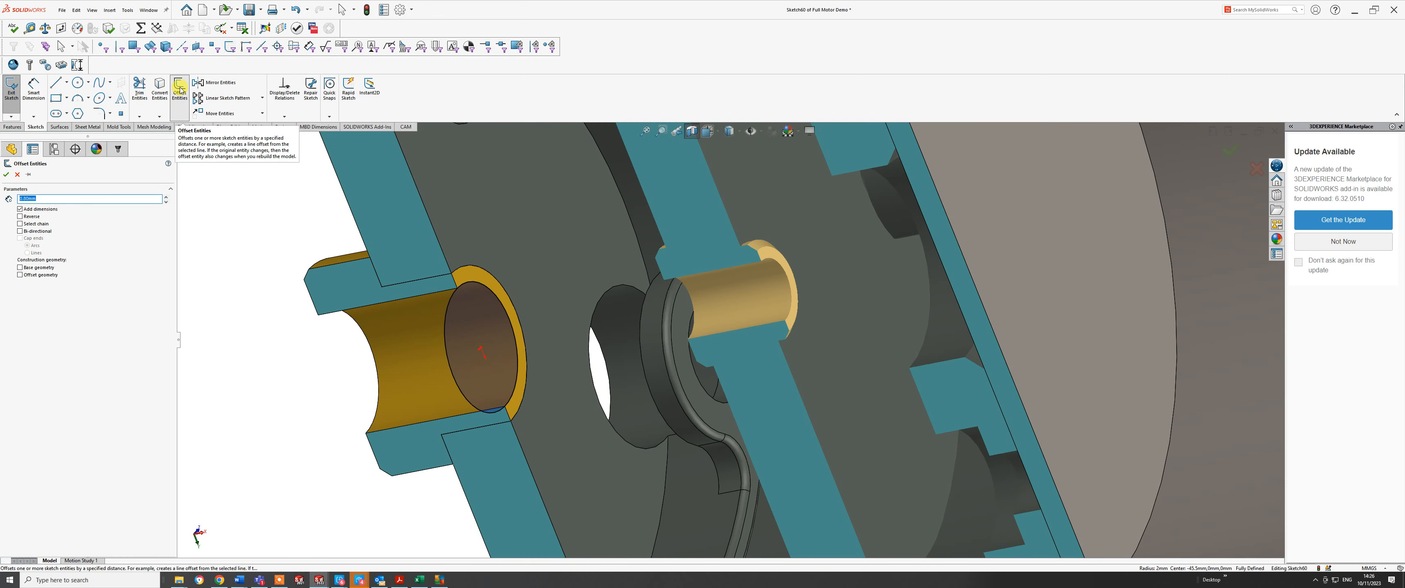
pyautogui.write('1')
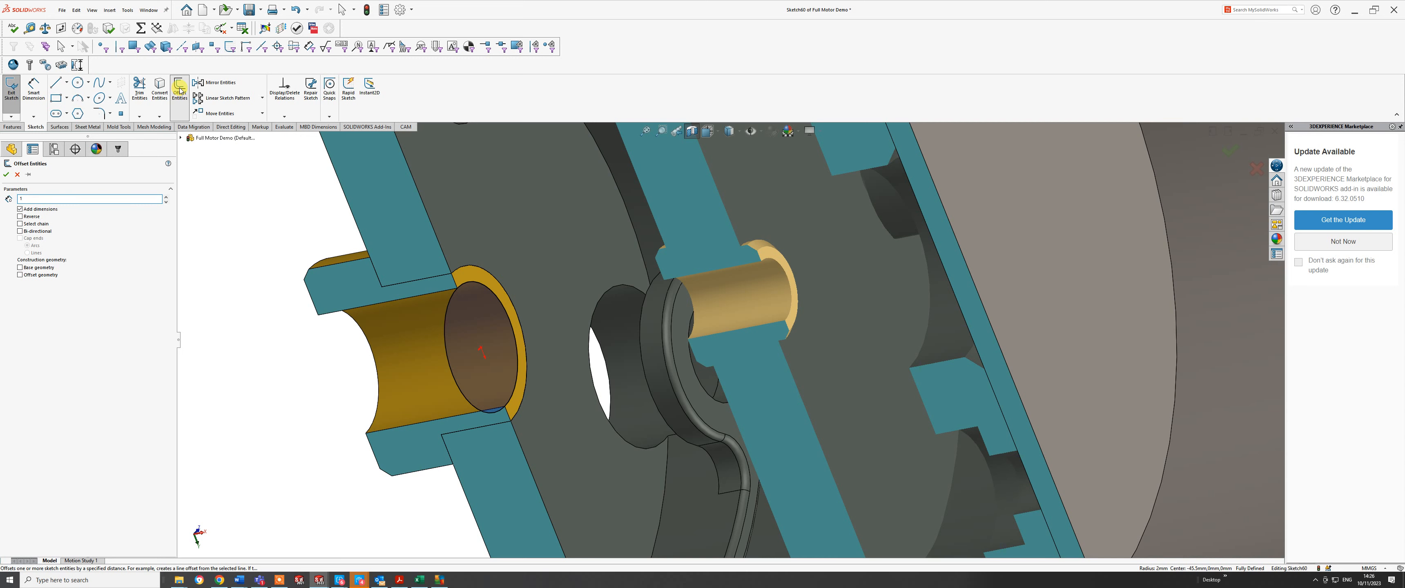
pyautogui.click(470, 281)
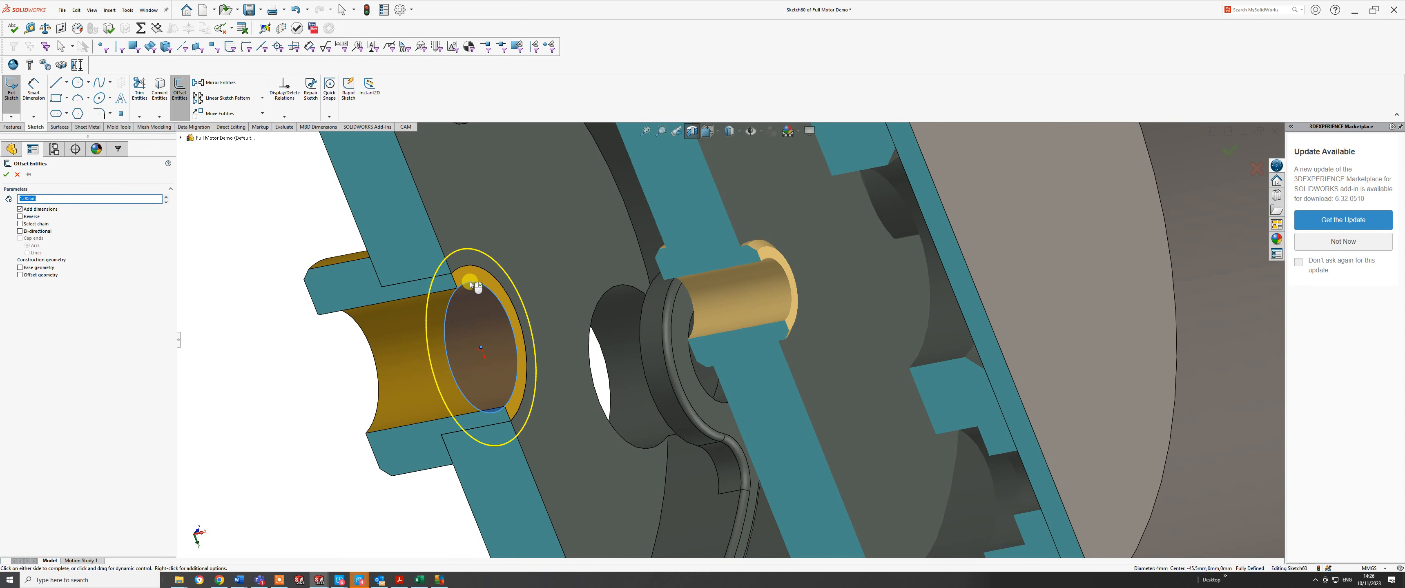
pyautogui.click(469, 281)
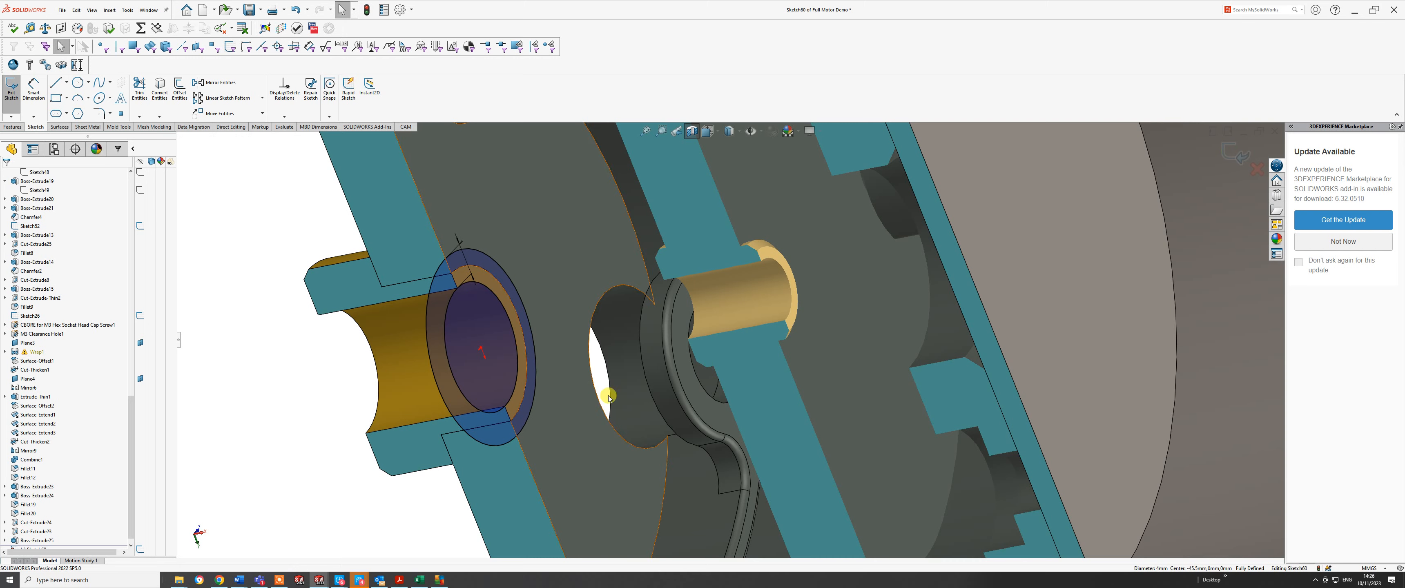
# - Extrude the offset ring 0.5 mm inward from the cover as a flange, merging it only with the brass bushing body
pyautogui.click(13, 127)
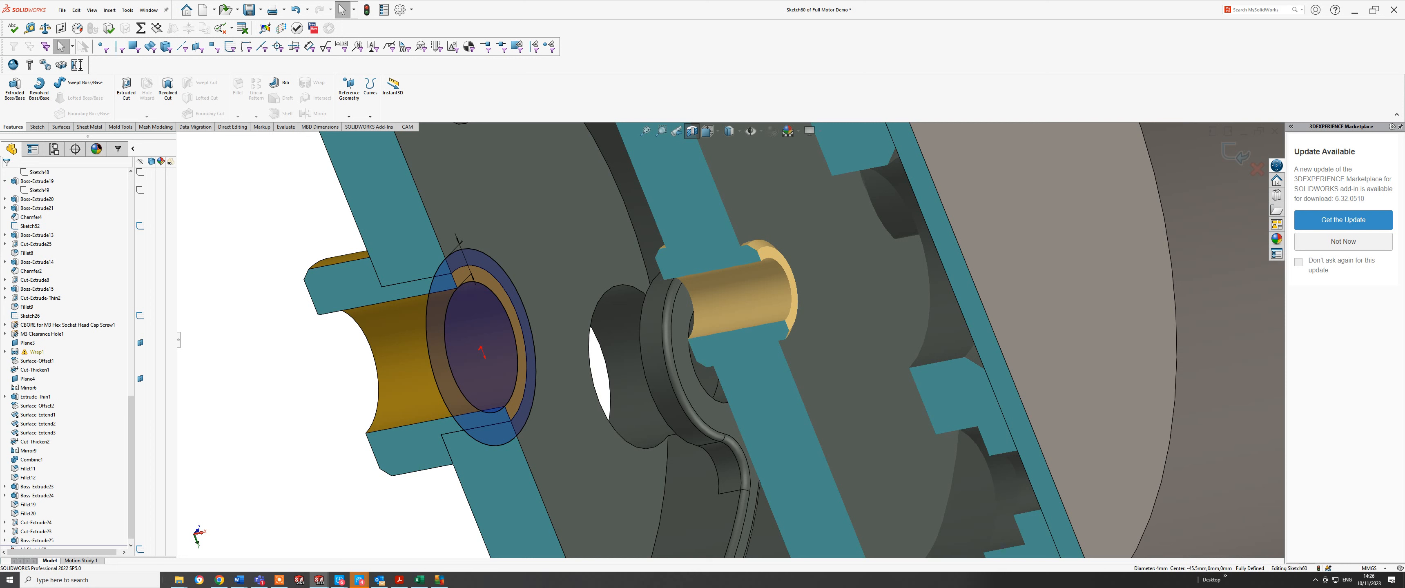
pyautogui.click(11, 81)
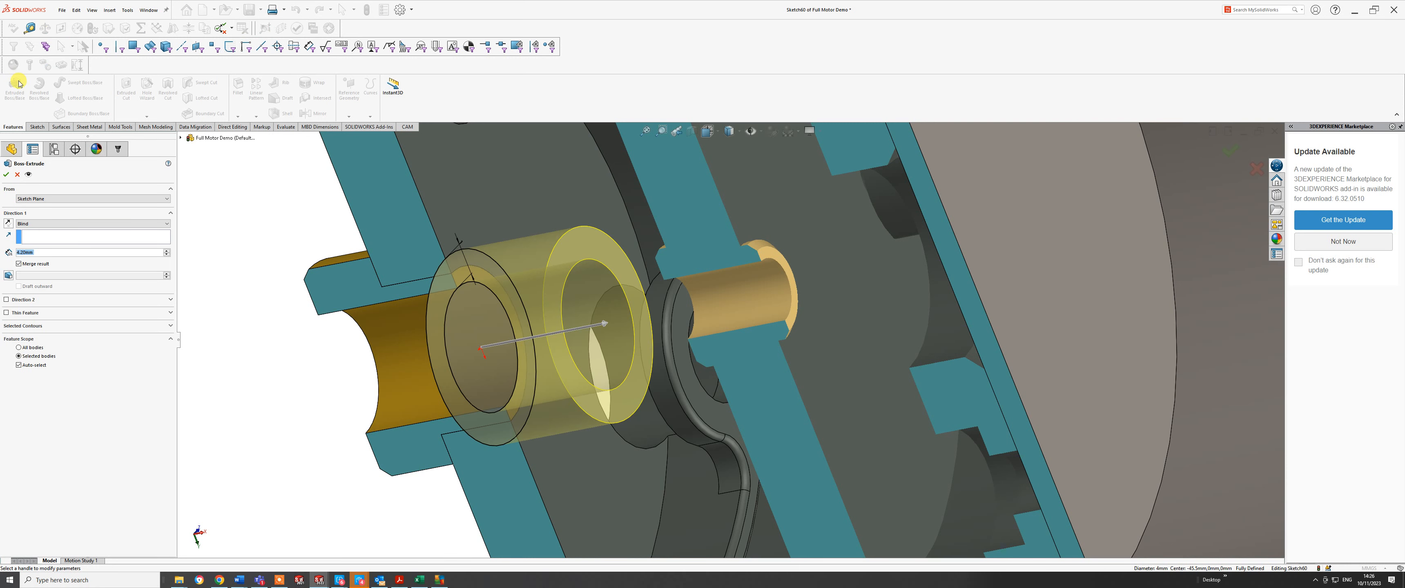
pyautogui.write('.5')
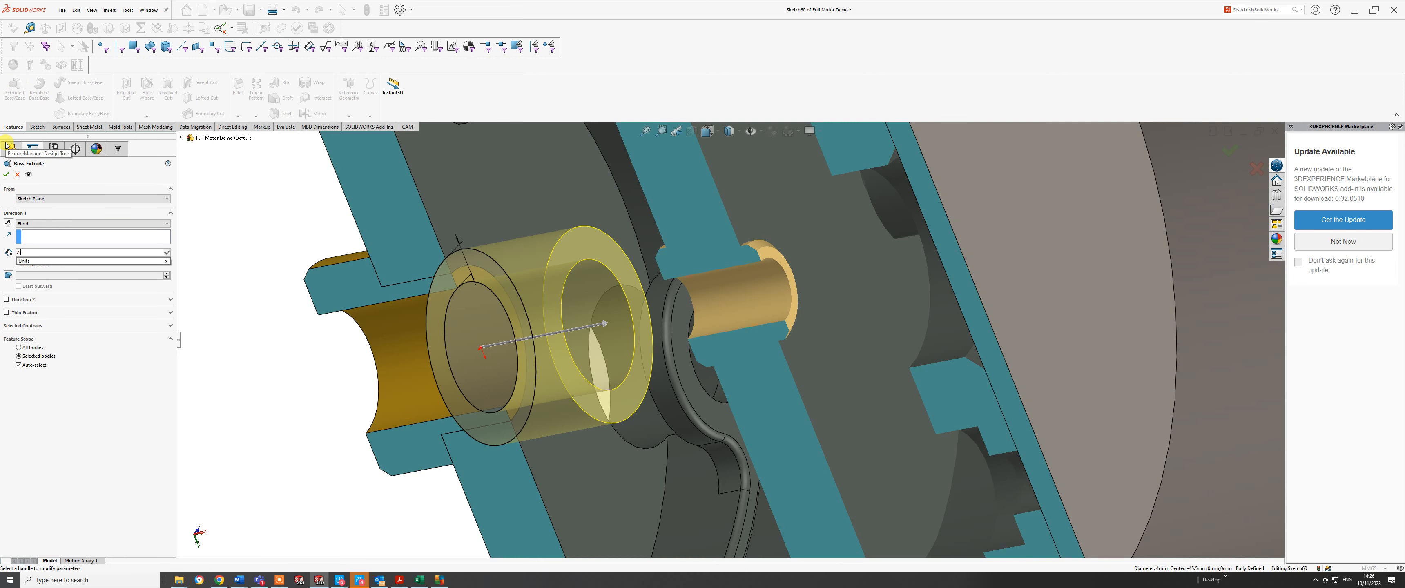
pyautogui.press('Return')
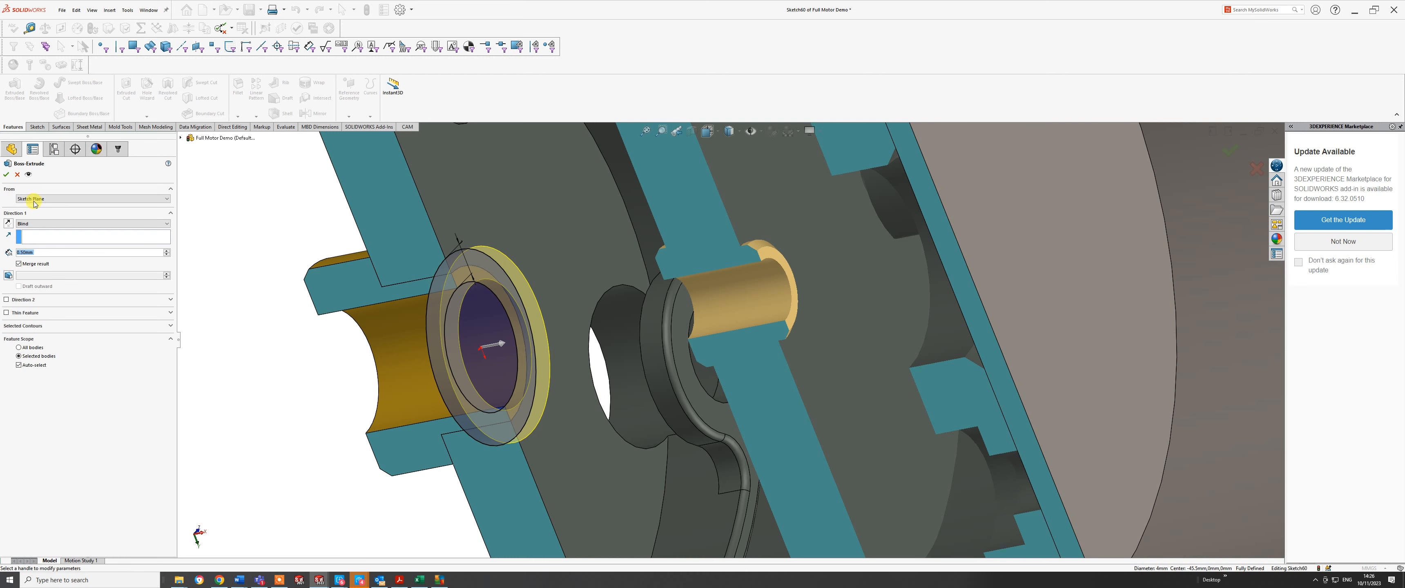
pyautogui.click(19, 365)
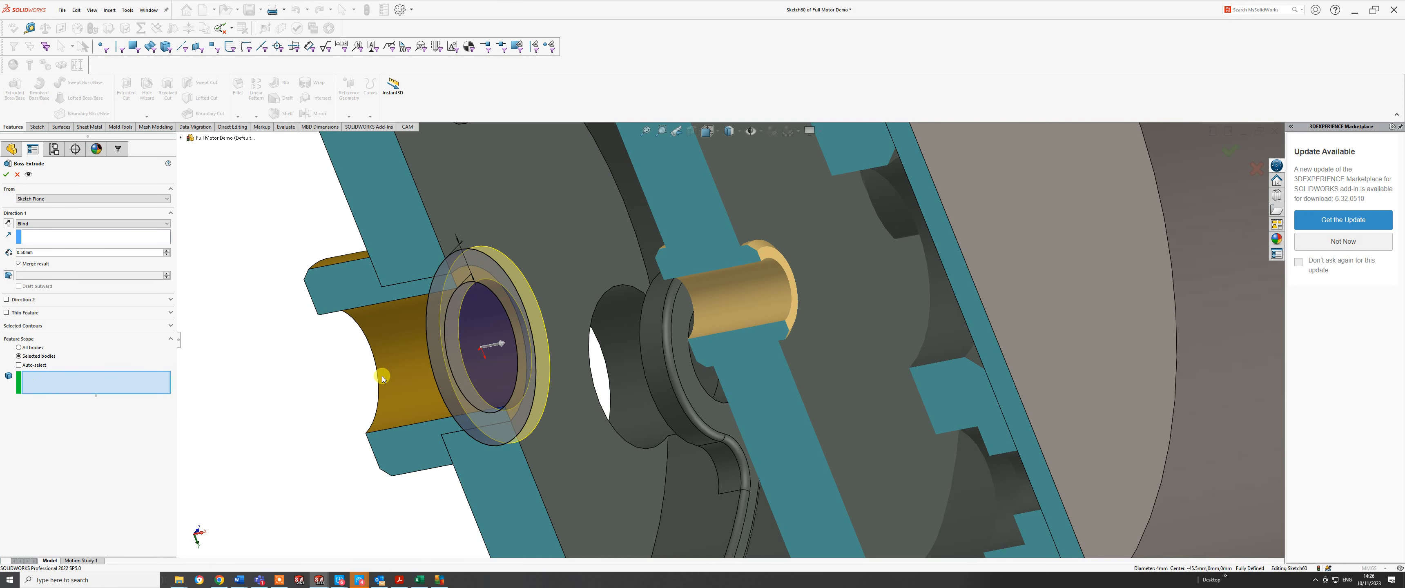
pyautogui.click(408, 365)
pyautogui.rightClick(408, 366)
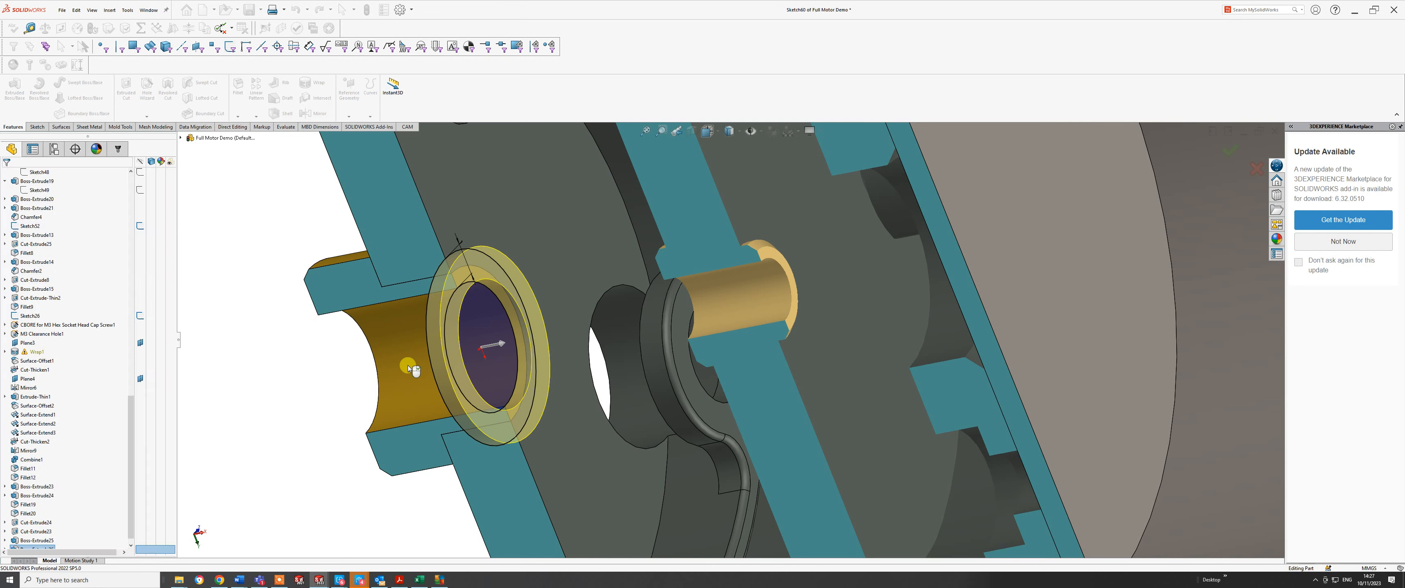
# - Chamfer the outer edge of the brass bushing's inner flange with a distance of 0.2 mm at 45 degrees
pyautogui.moveTo(452, 298); pyautogui.dragTo(327, 224, button='middle')
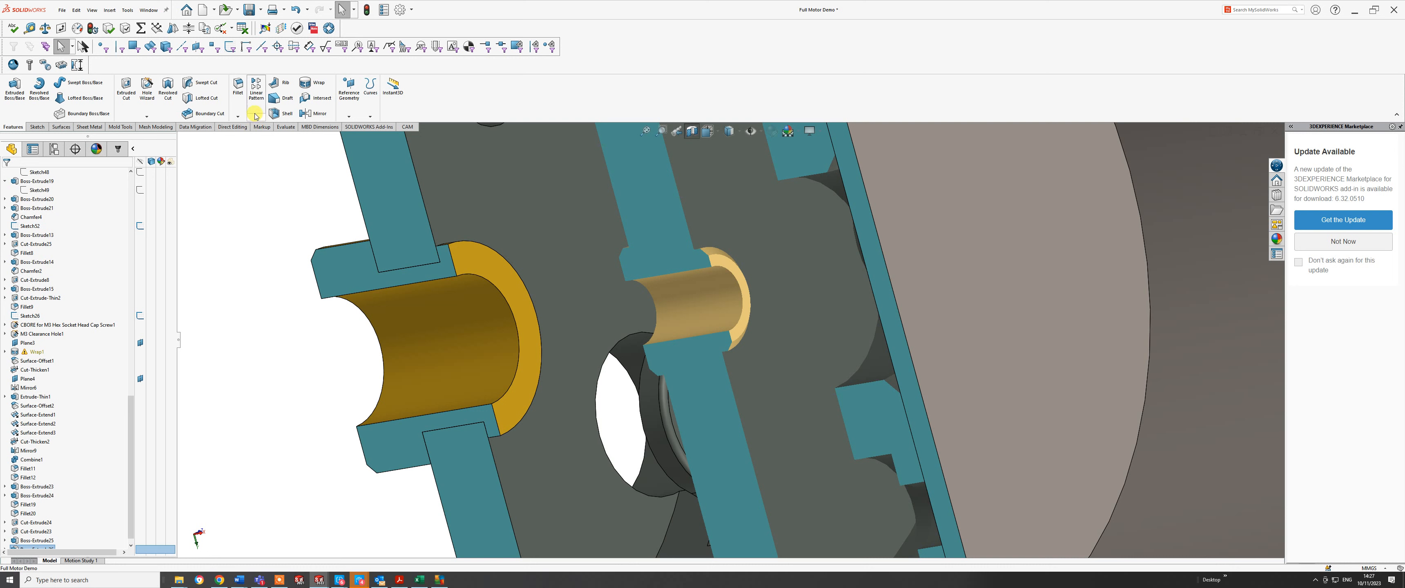
pyautogui.click(238, 117)
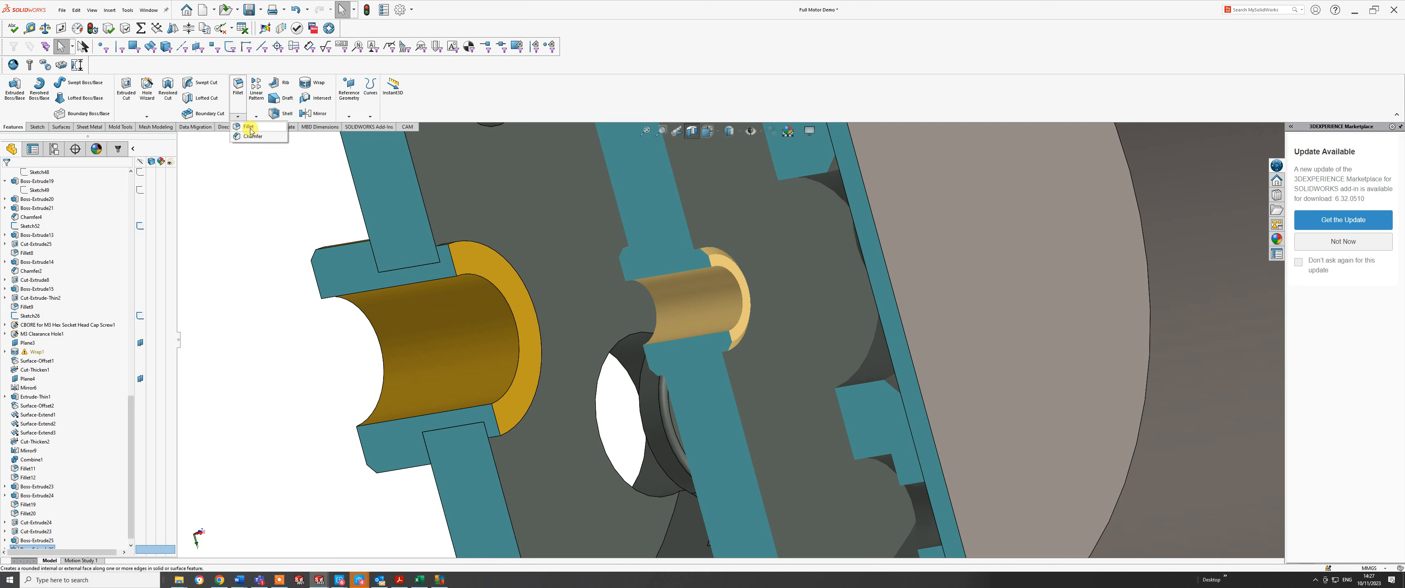
pyautogui.click(252, 137)
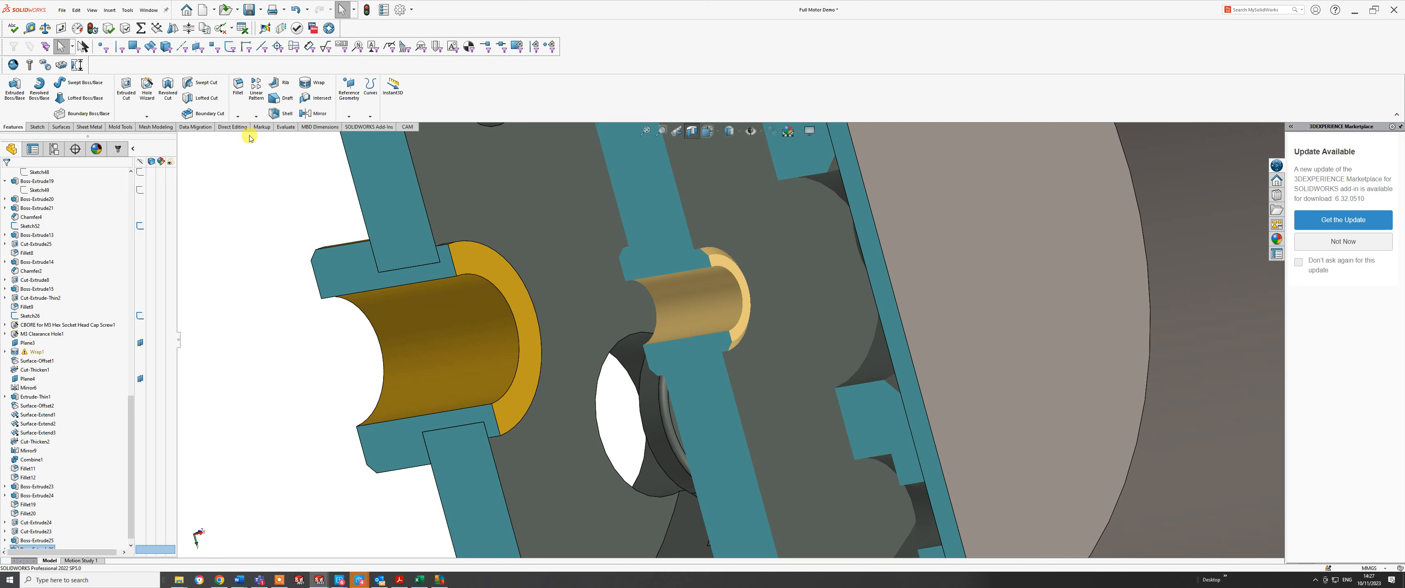
pyautogui.click(470, 242)
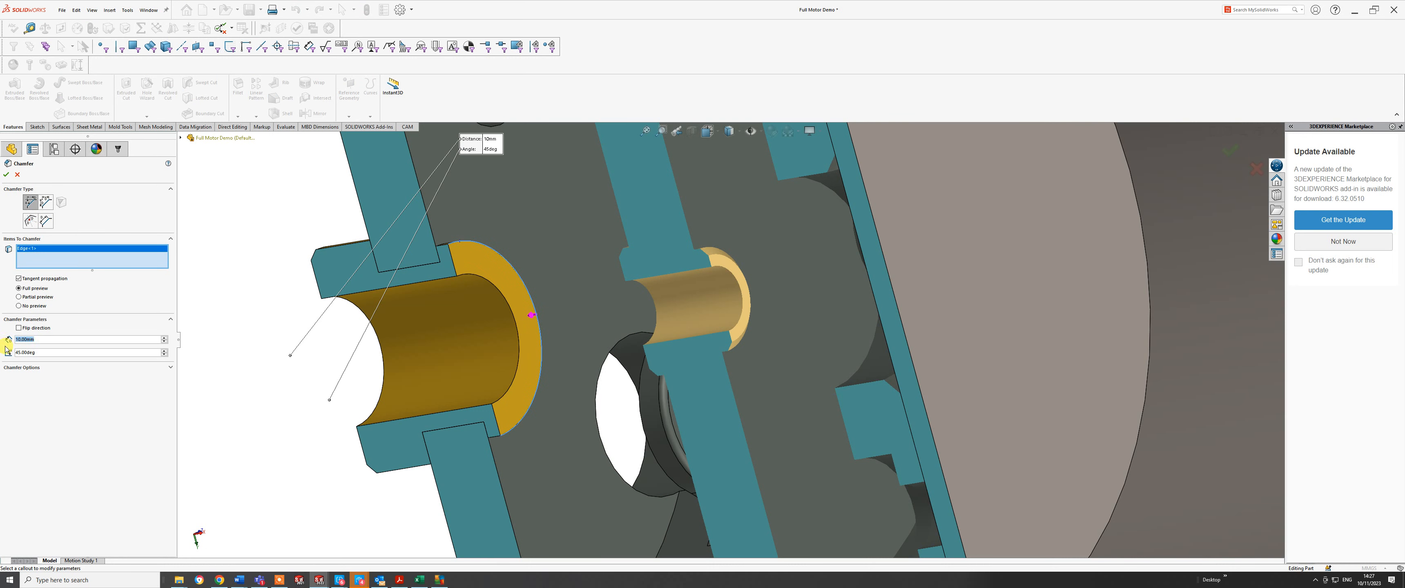
pyautogui.write('0.2')
pyautogui.press('Return')
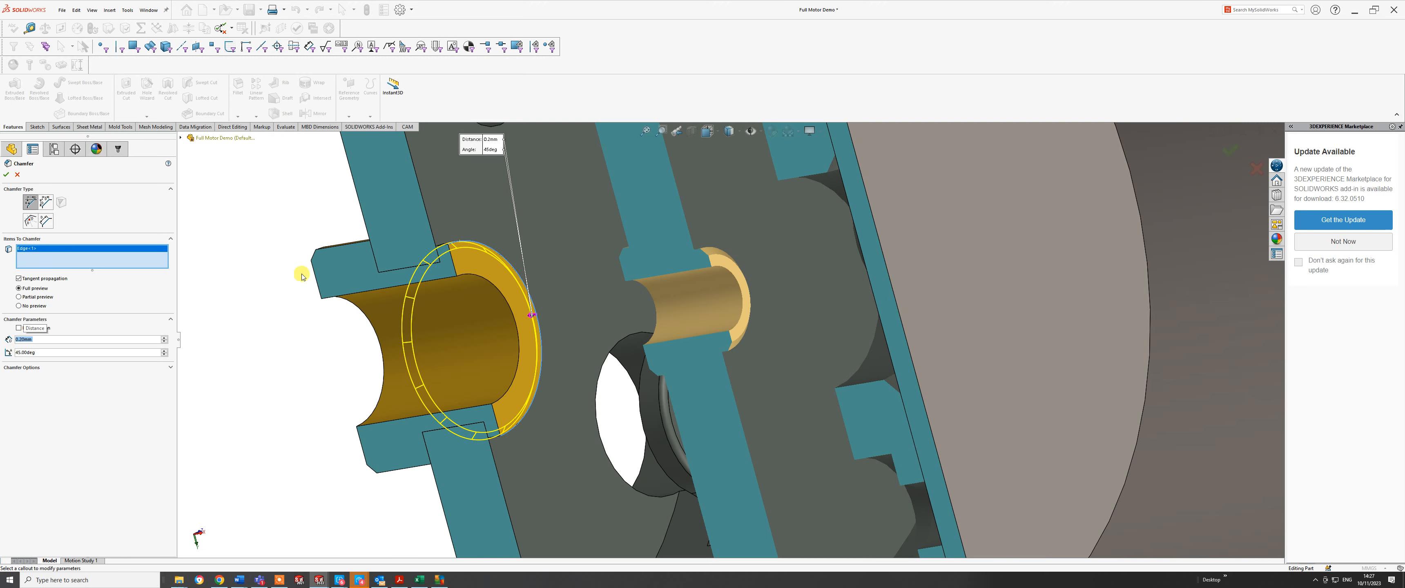
pyautogui.moveTo(303, 277); pyautogui.dragTo(525, 251, button='middle')
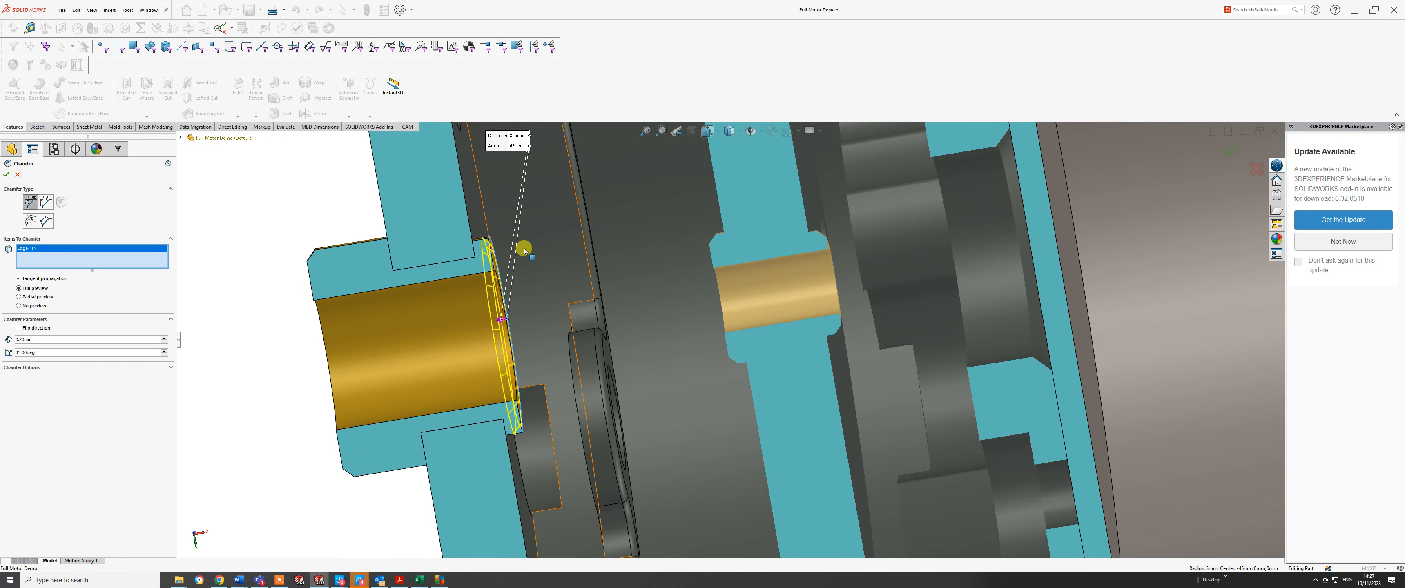
pyautogui.click(7, 175)
pyautogui.scroll(5, 686, 305)
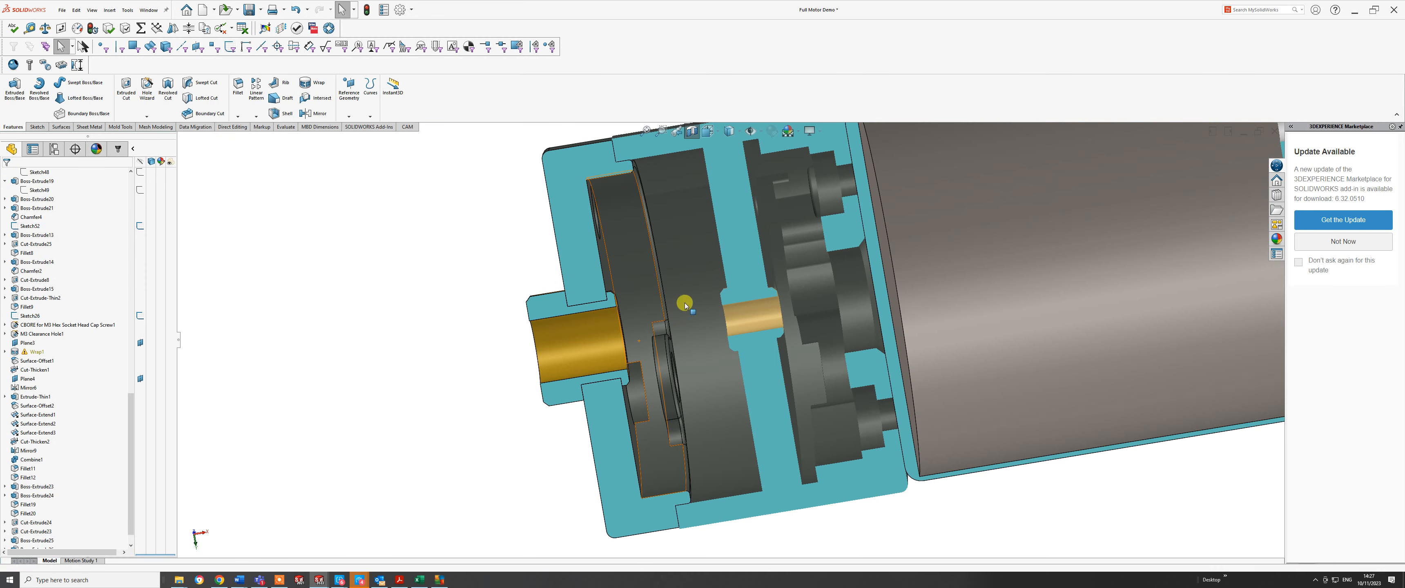
# - Show the hidden output shaft body running through the brass bushing in the front cover
pyautogui.moveTo(686, 306); pyautogui.dragTo(666, 278, button='middle')
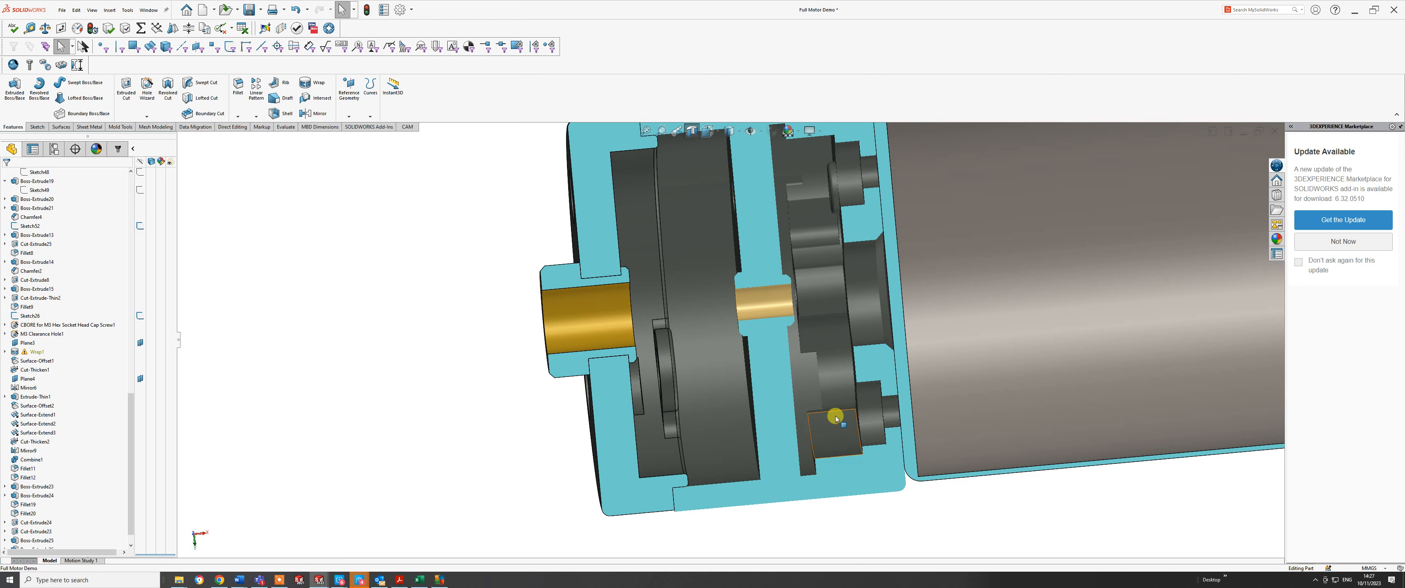
pyautogui.moveTo(714, 273); pyautogui.dragTo(652, 316, button='middle')
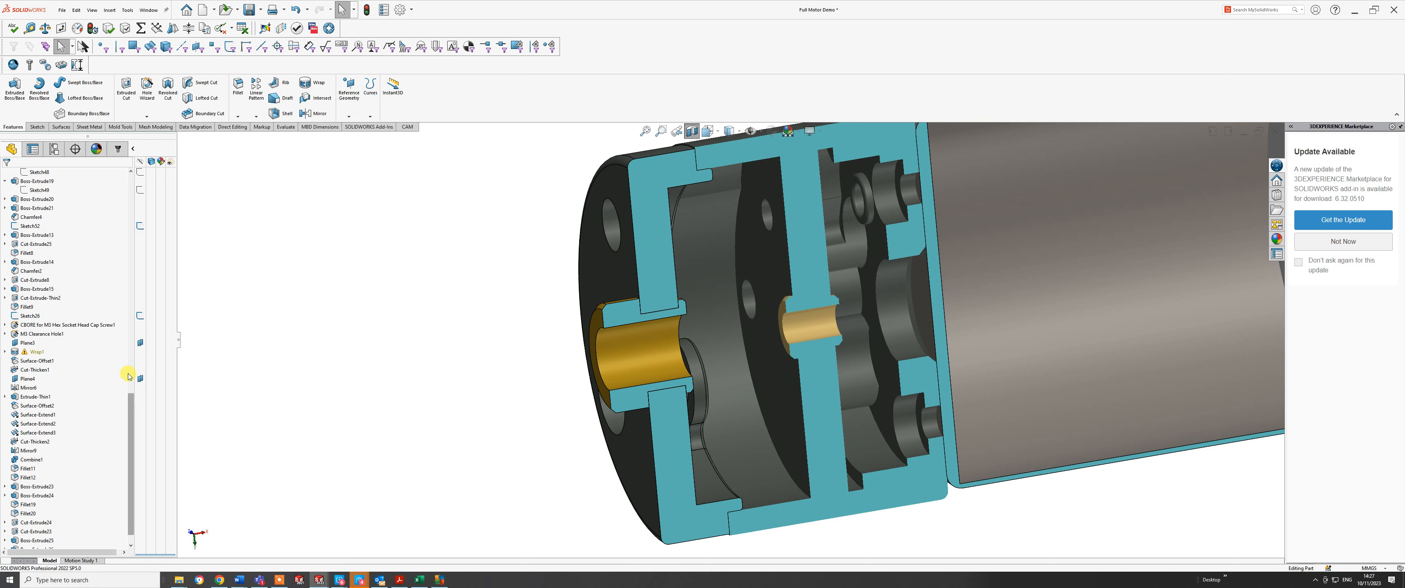
pyautogui.moveTo(128, 376); pyautogui.dragTo(124, 180)
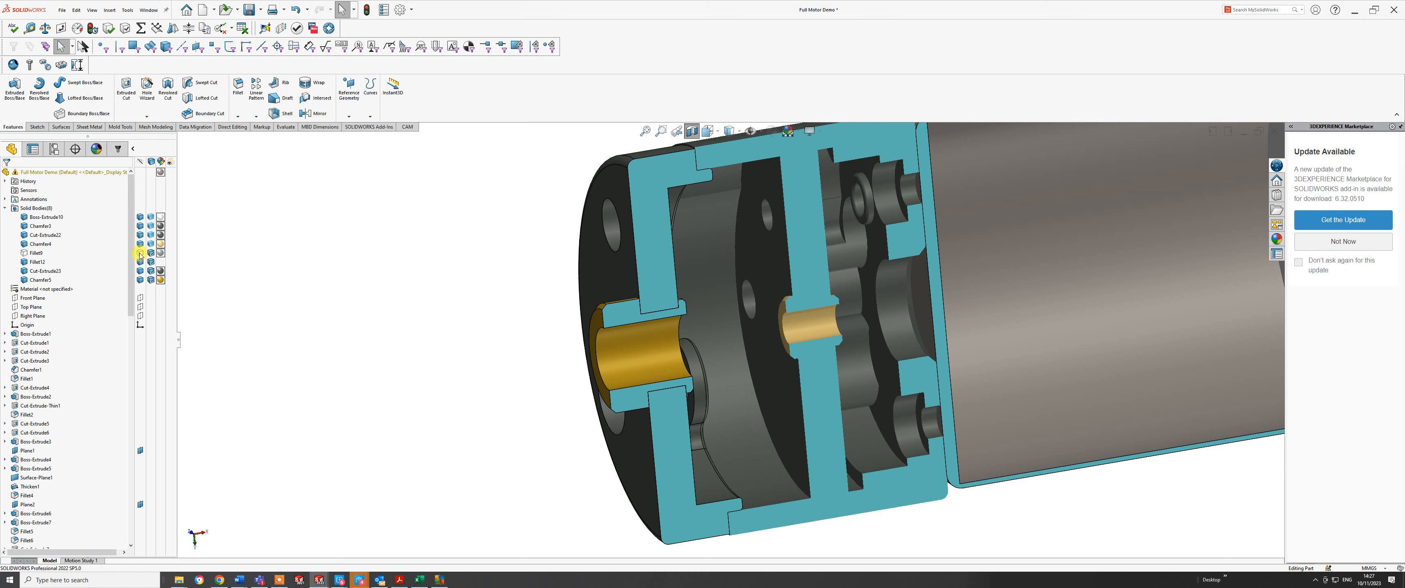
pyautogui.click(140, 254)
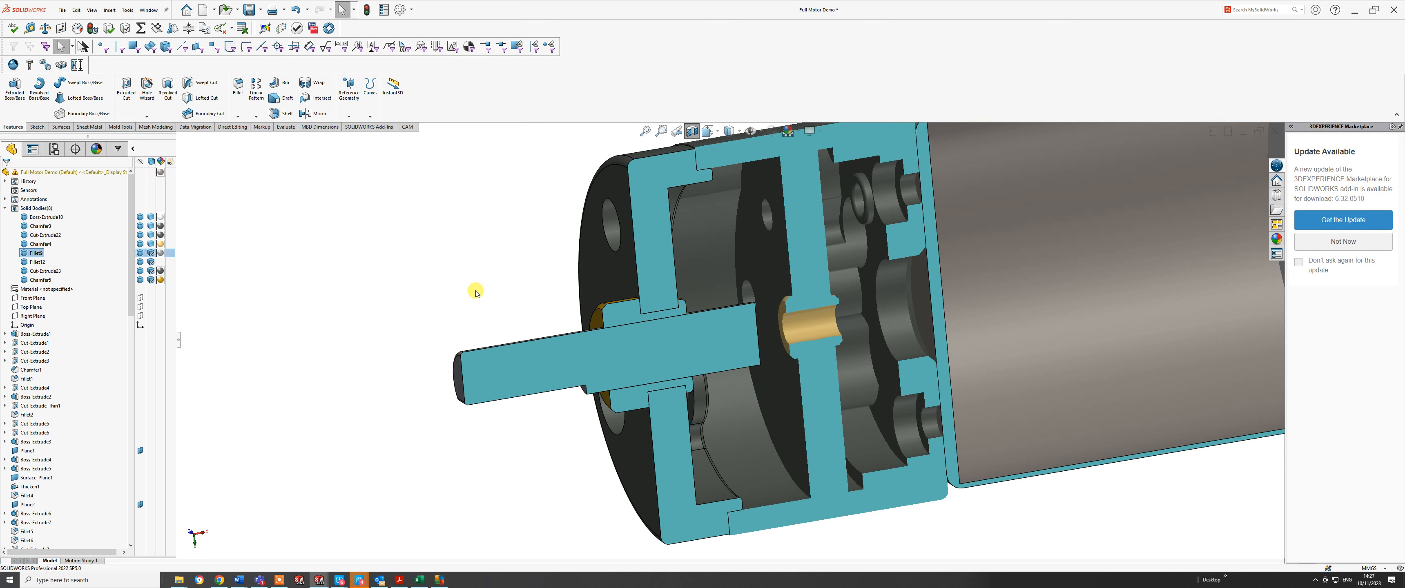
pyautogui.moveTo(719, 382)
pyautogui.mouseDown(button='middle')
pyautogui.moveTo(686, 327)
pyautogui.moveTo(665, 377)
pyautogui.moveTo(701, 426)
pyautogui.mouseUp(button='middle')
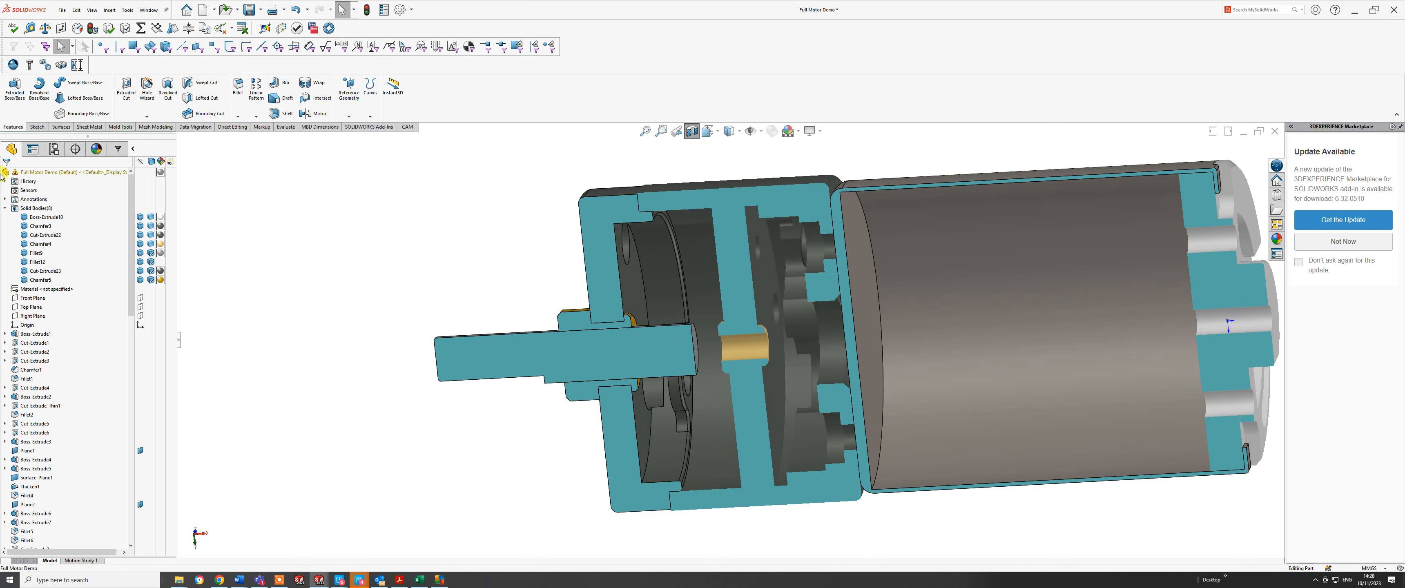
# - Measure the distance between the output shaft's inner and outer end faces
pyautogui.click(29, 31)
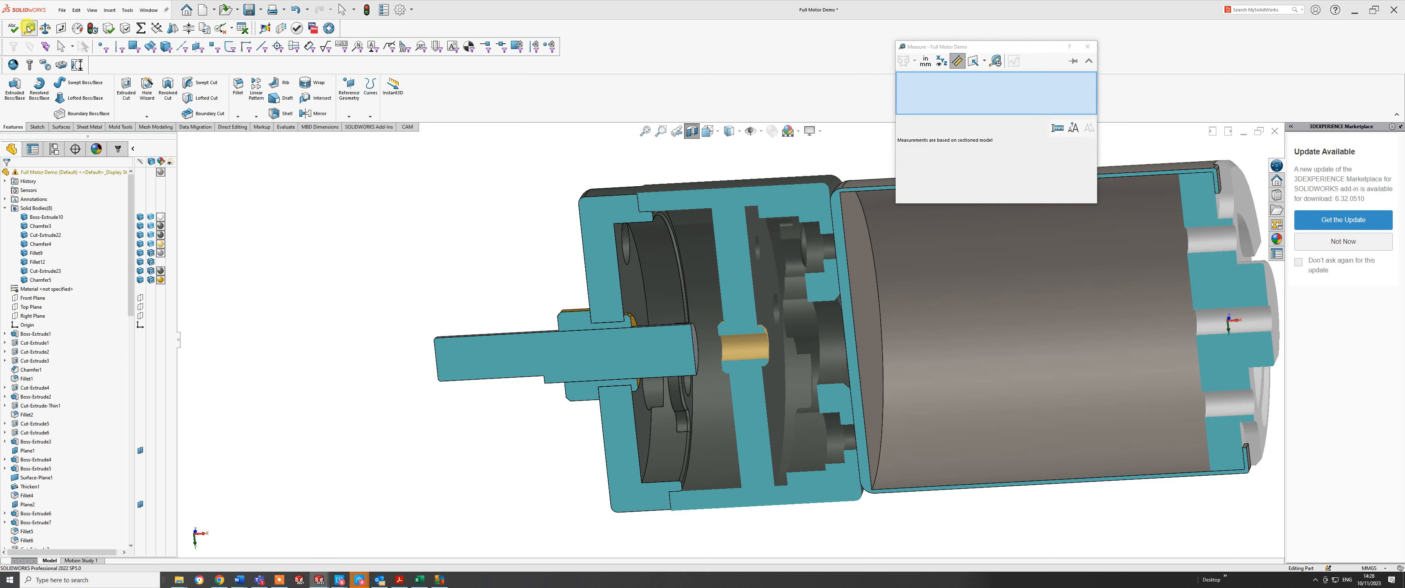
pyautogui.click(697, 348)
pyautogui.moveTo(630, 346); pyautogui.dragTo(730, 389, button='middle')
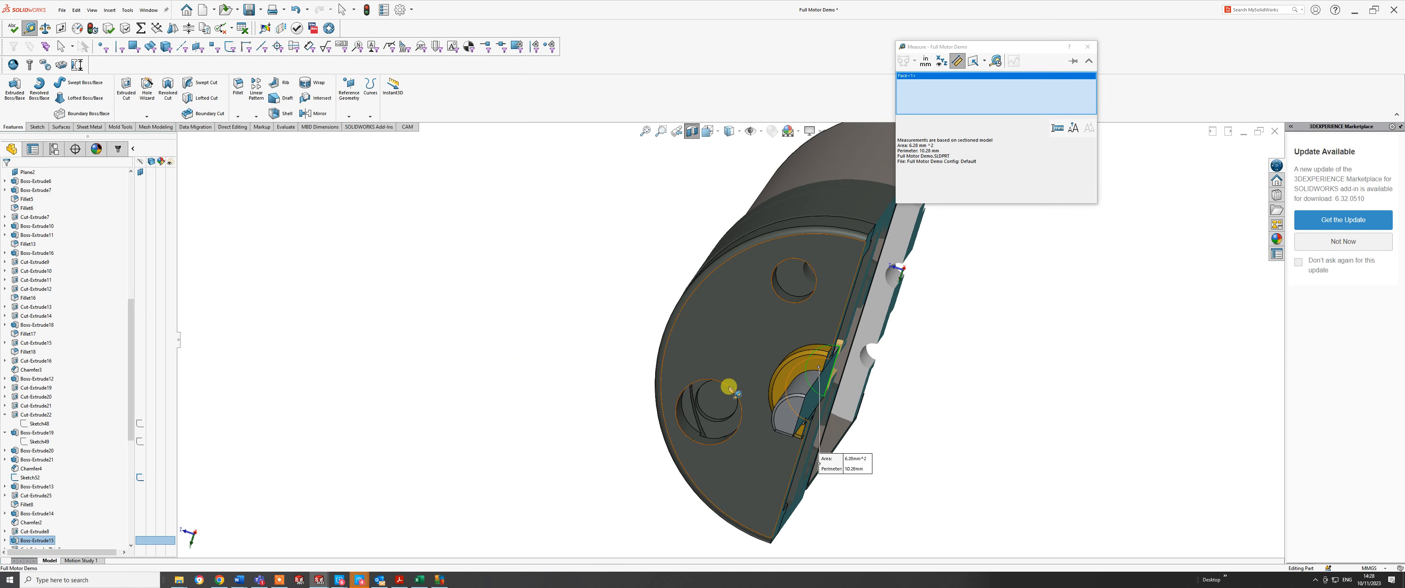
pyautogui.click(795, 415)
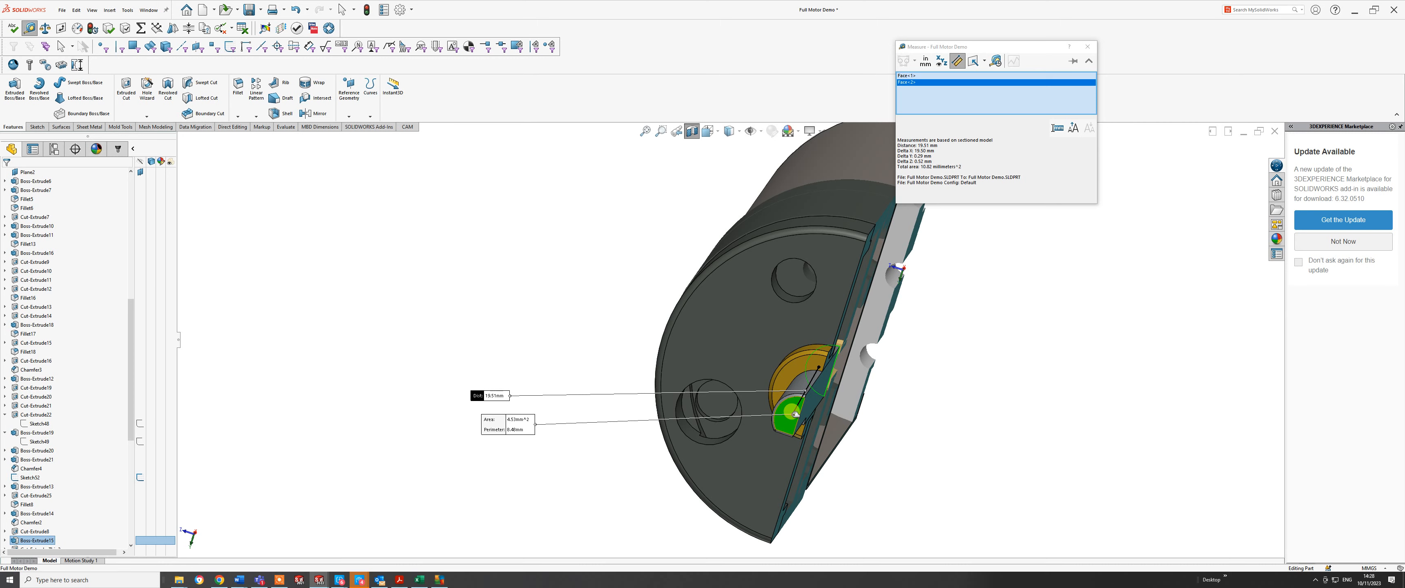
pyautogui.moveTo(795, 416); pyautogui.dragTo(734, 464, button='middle')
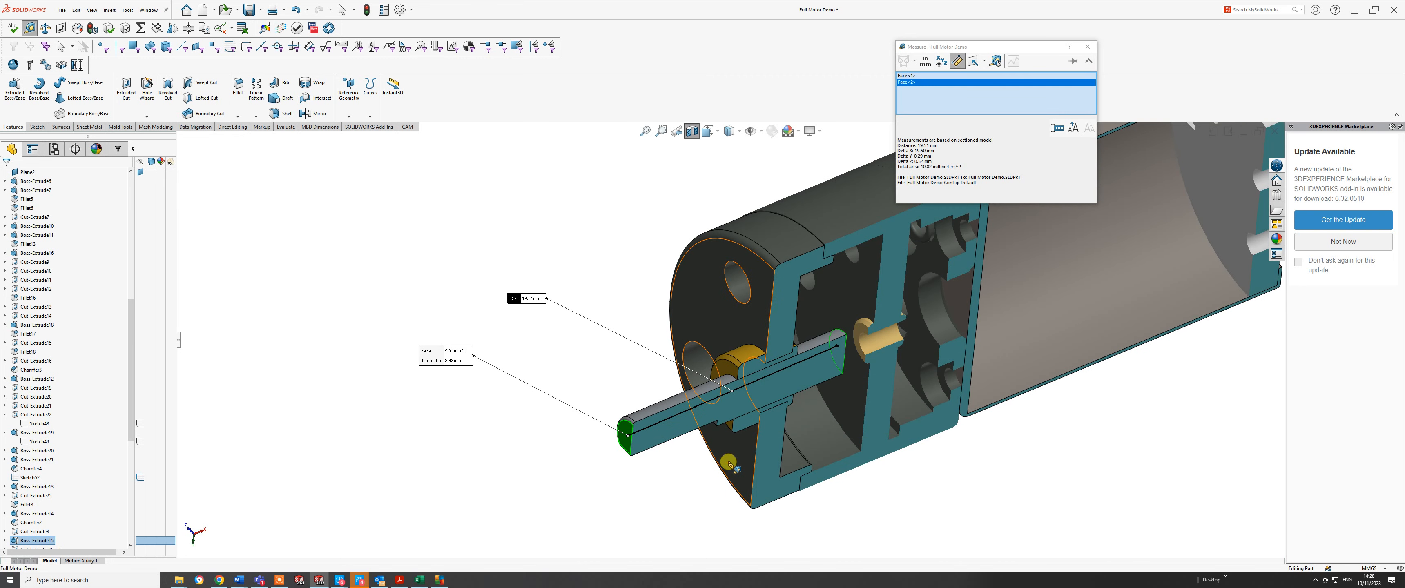
pyautogui.press('Escape')
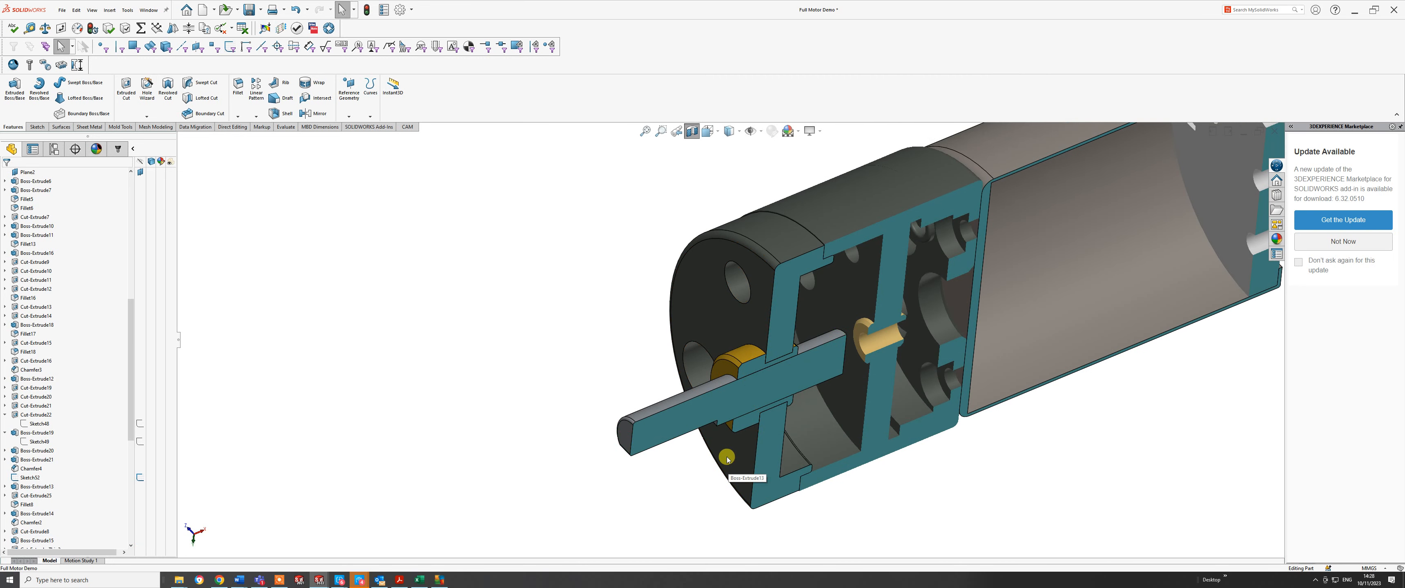
# - Measure the distance from the front bushing's outer face to the shaft's outer end, with point-to-point measuring turned off
pyautogui.click(27, 32)
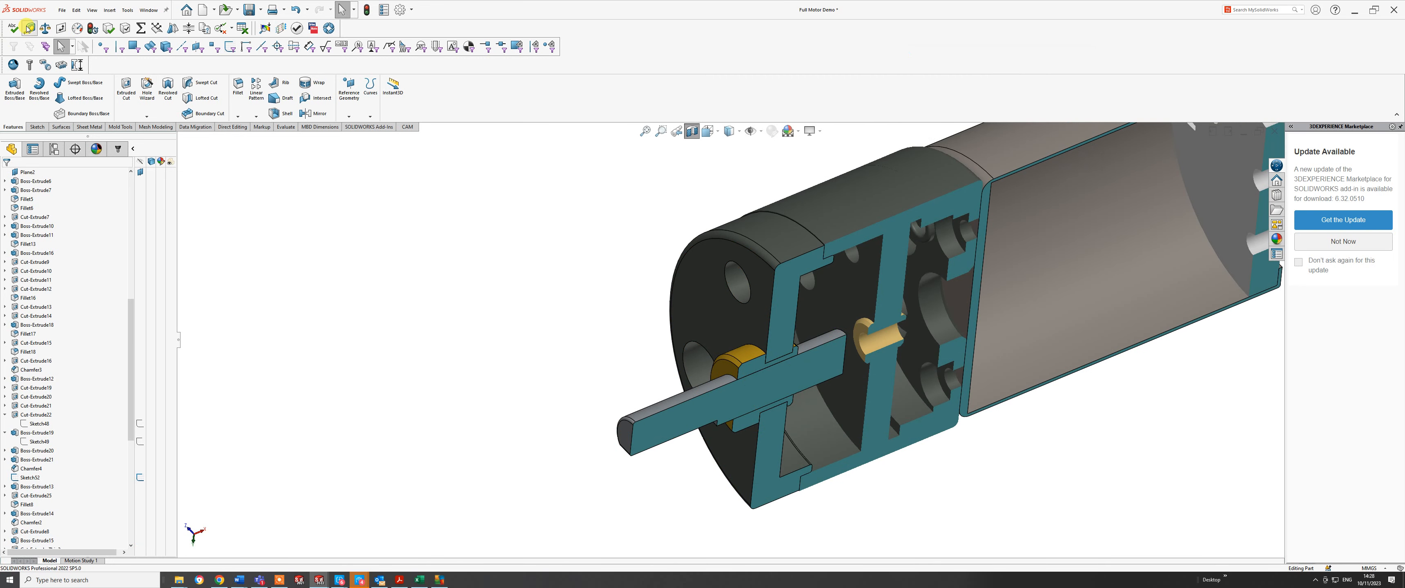
pyautogui.click(725, 370)
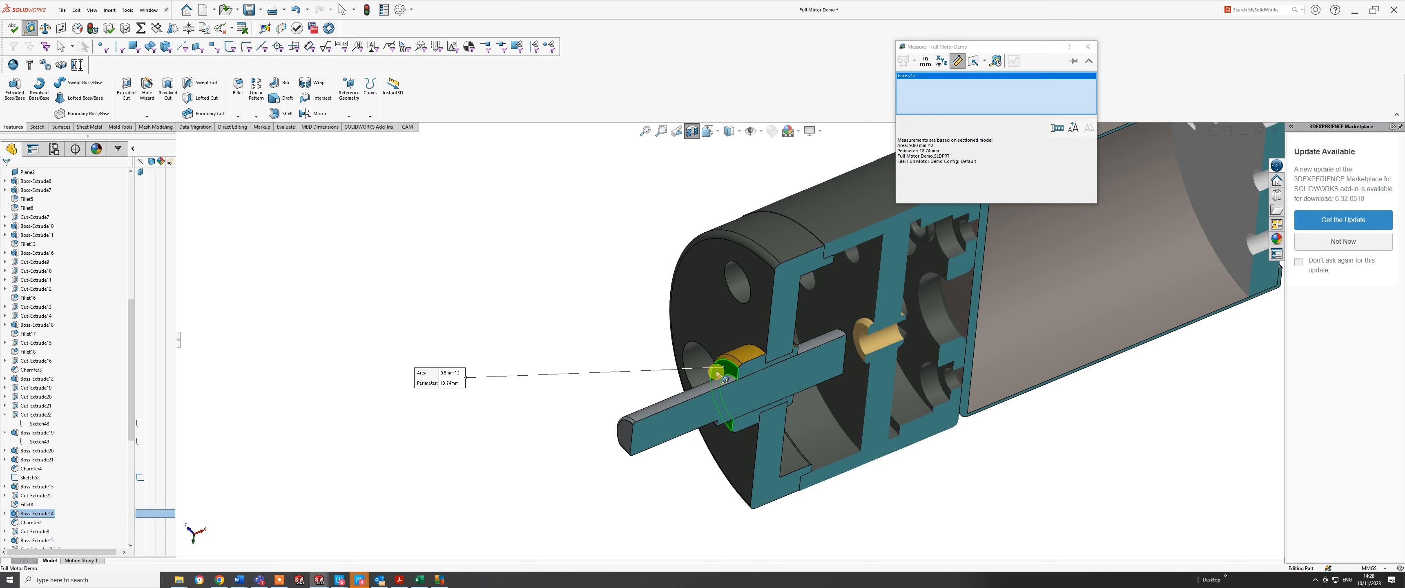
pyautogui.click(623, 436)
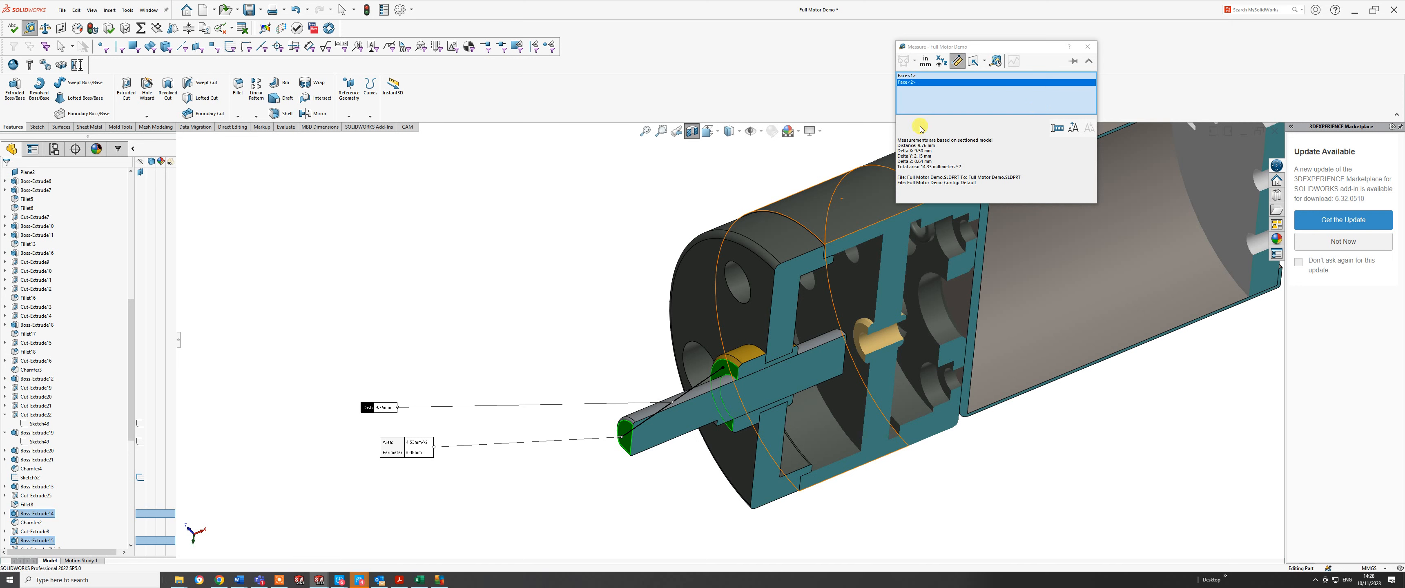
pyautogui.doubleClick(926, 166)
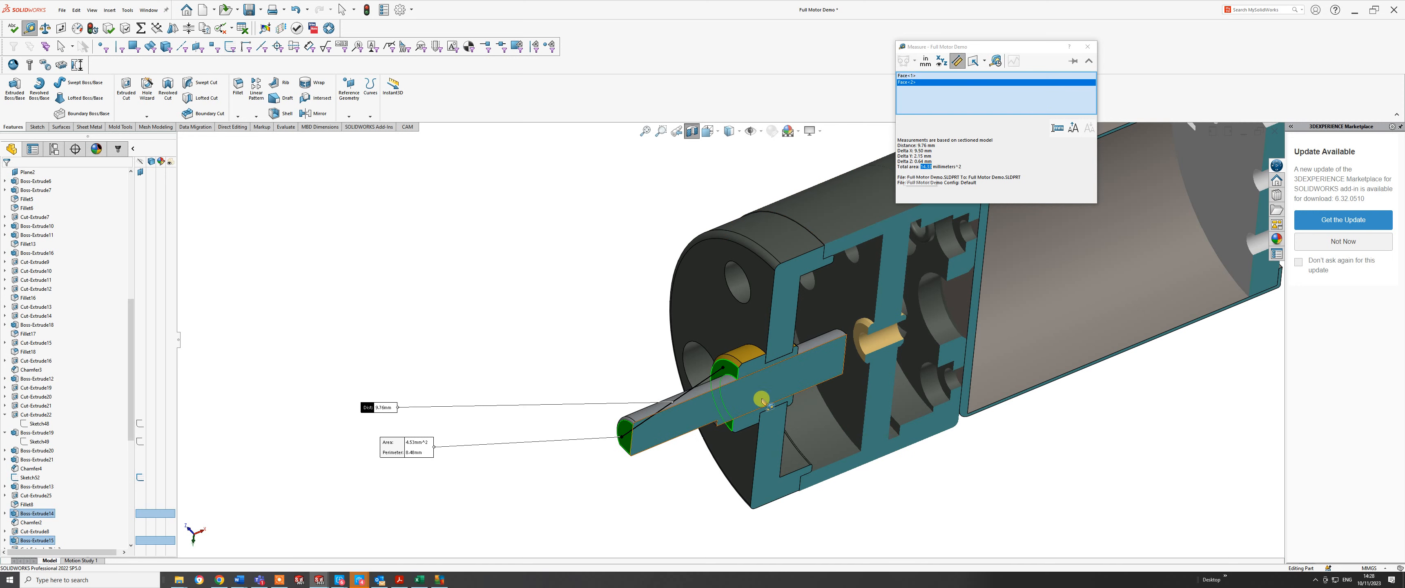
pyautogui.moveTo(762, 399); pyautogui.dragTo(769, 497, button='middle')
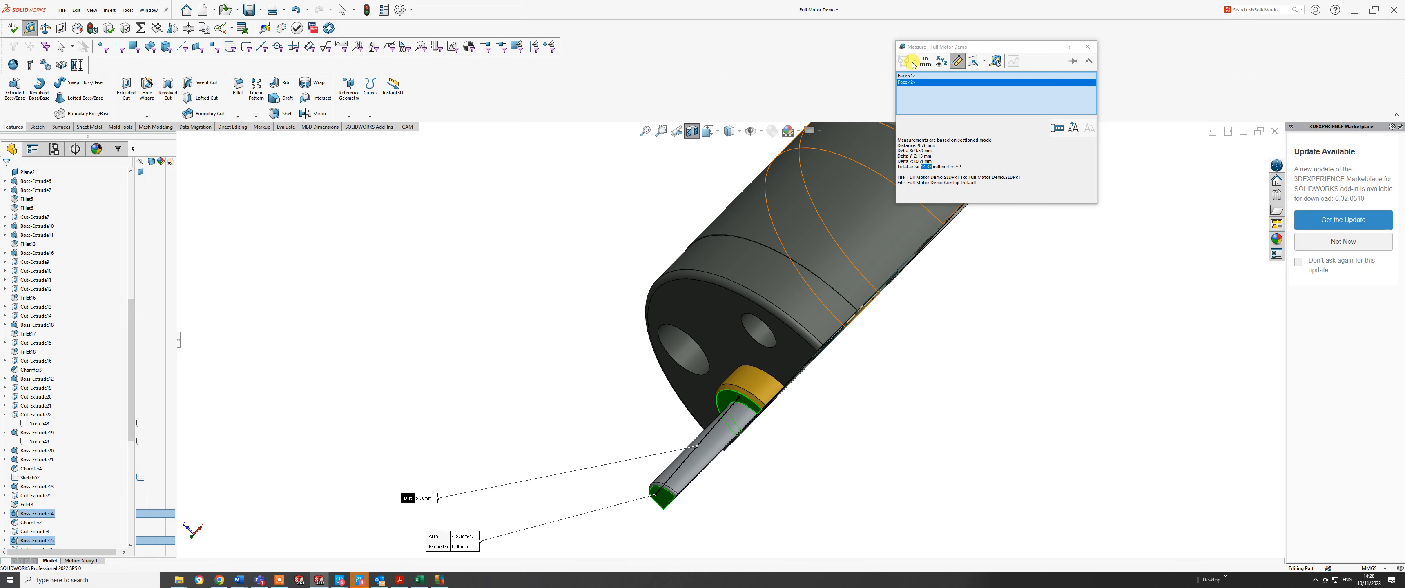
pyautogui.click(957, 62)
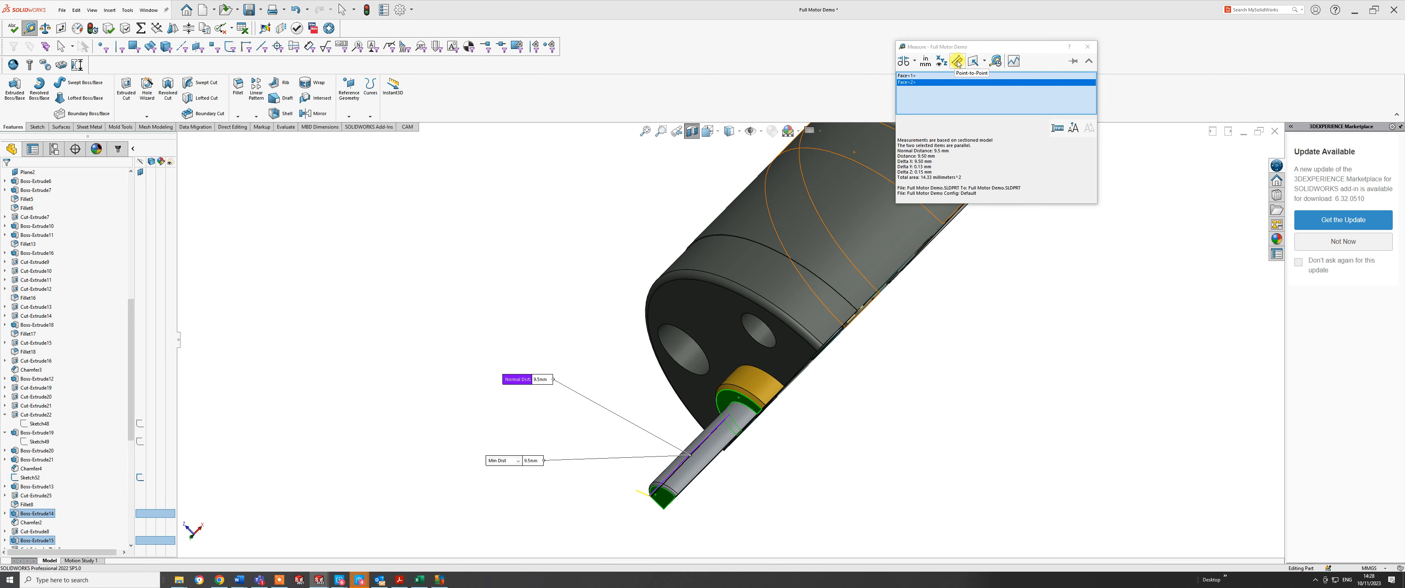
pyautogui.click(916, 62)
pyautogui.click(914, 86)
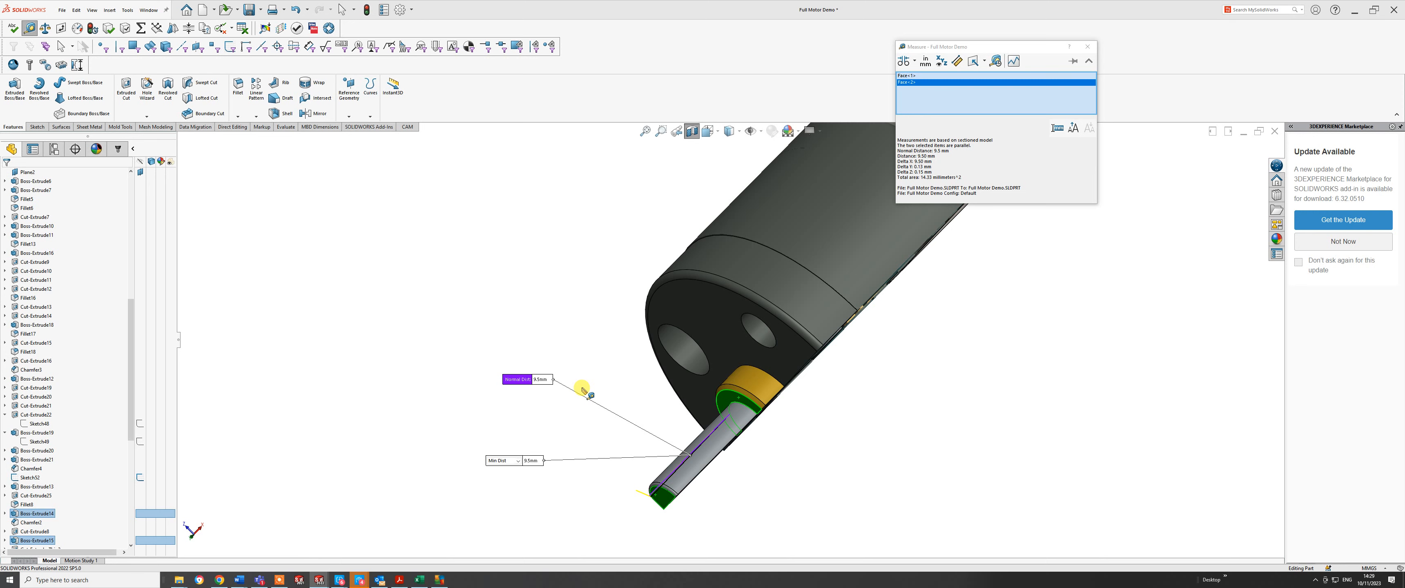
pyautogui.moveTo(585, 391); pyautogui.dragTo(634, 360, button='middle')
pyautogui.press('Escape')
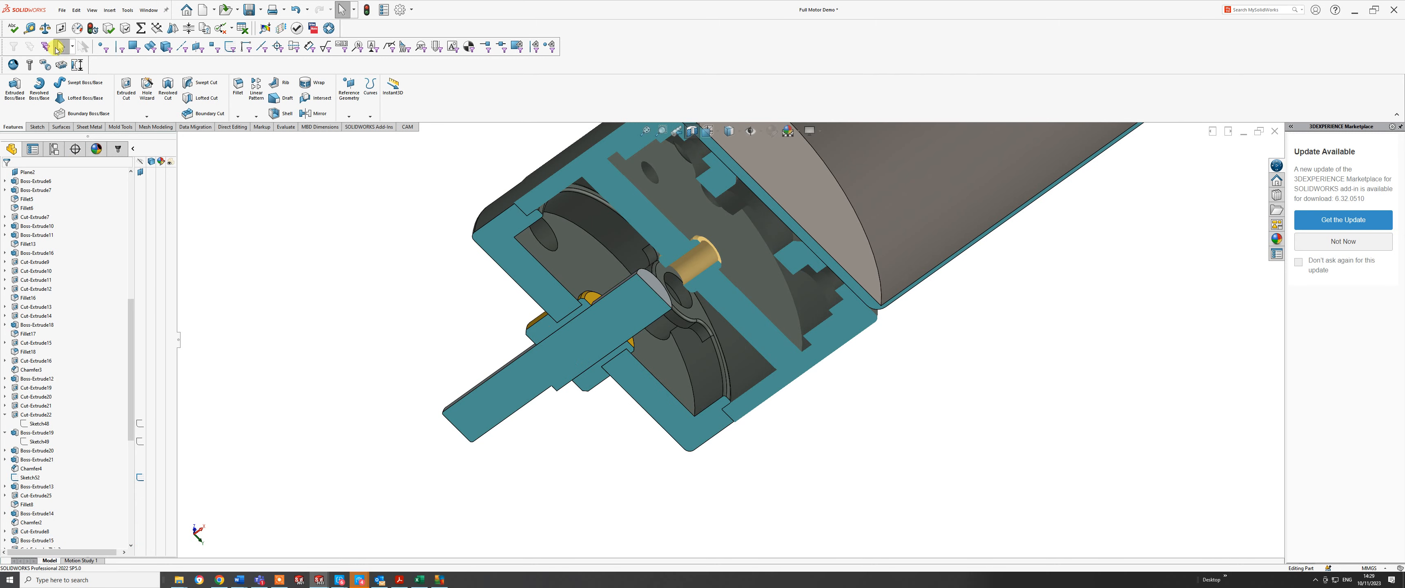
# - Measure the minimum distance between the shaft's inner end face and an edge near the front bushing
pyautogui.click(30, 28)
pyautogui.click(620, 314)
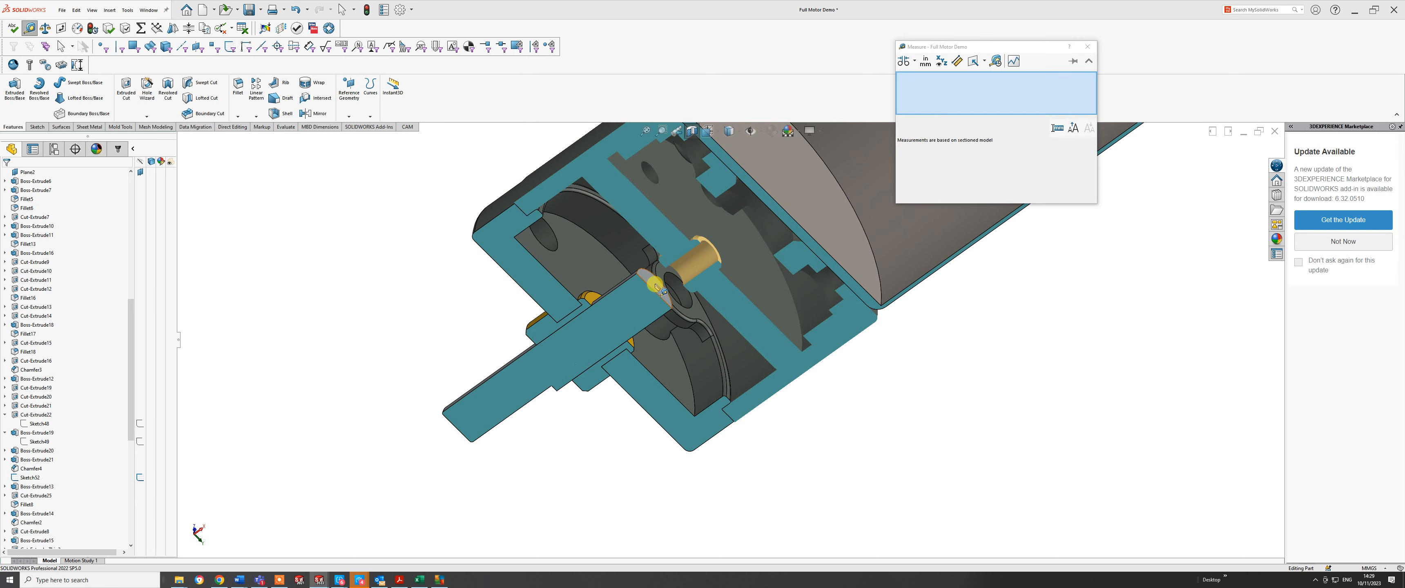
pyautogui.moveTo(620, 315); pyautogui.dragTo(676, 338, button='middle')
pyautogui.click(627, 384)
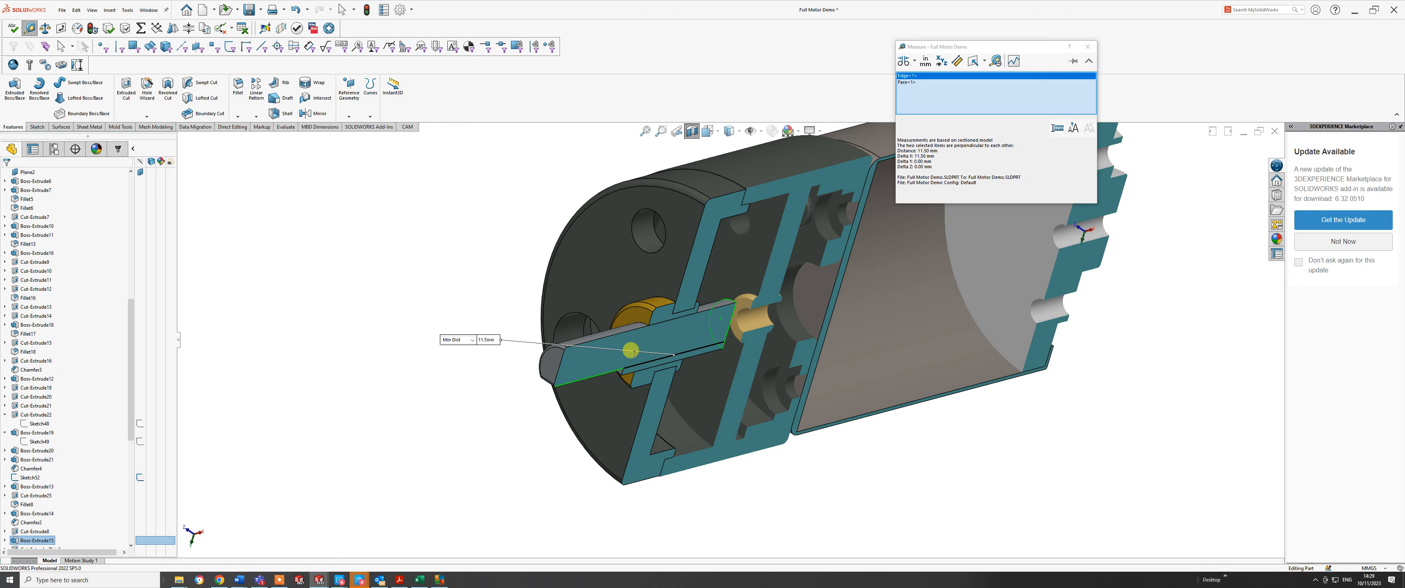
pyautogui.moveTo(606, 477); pyautogui.dragTo(601, 326, button='middle')
pyautogui.press('Escape')
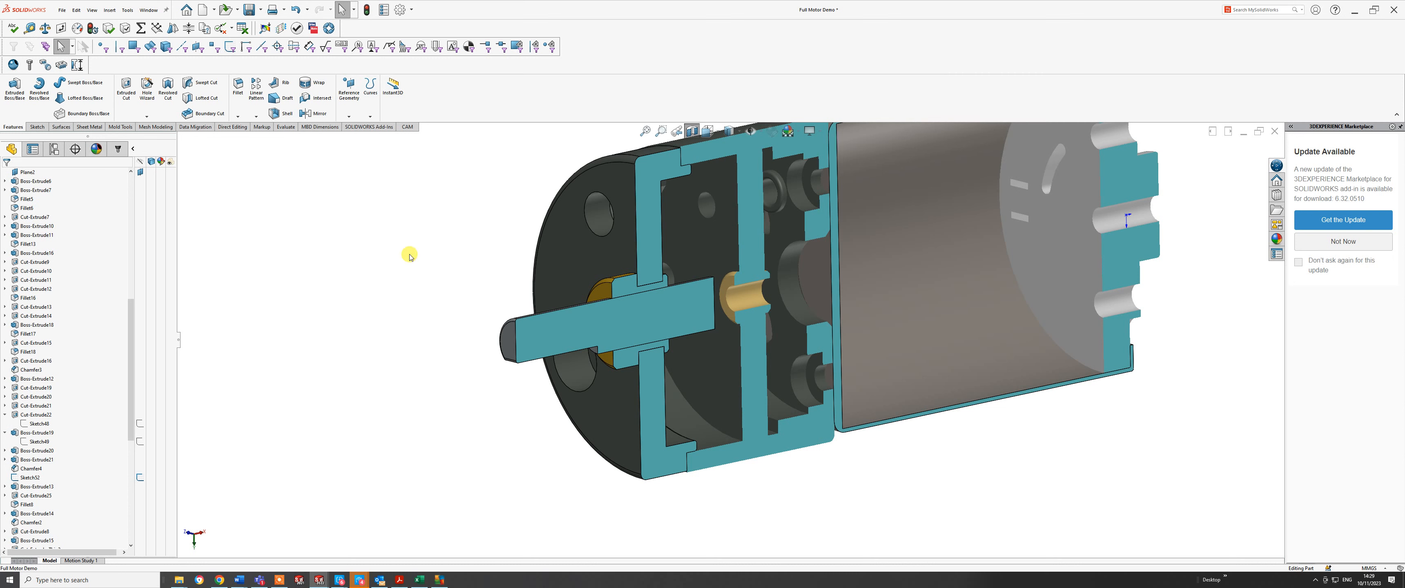
# - Measure the shaft's overall length between its two parallel end faces, using the minimum distance
pyautogui.click(30, 28)
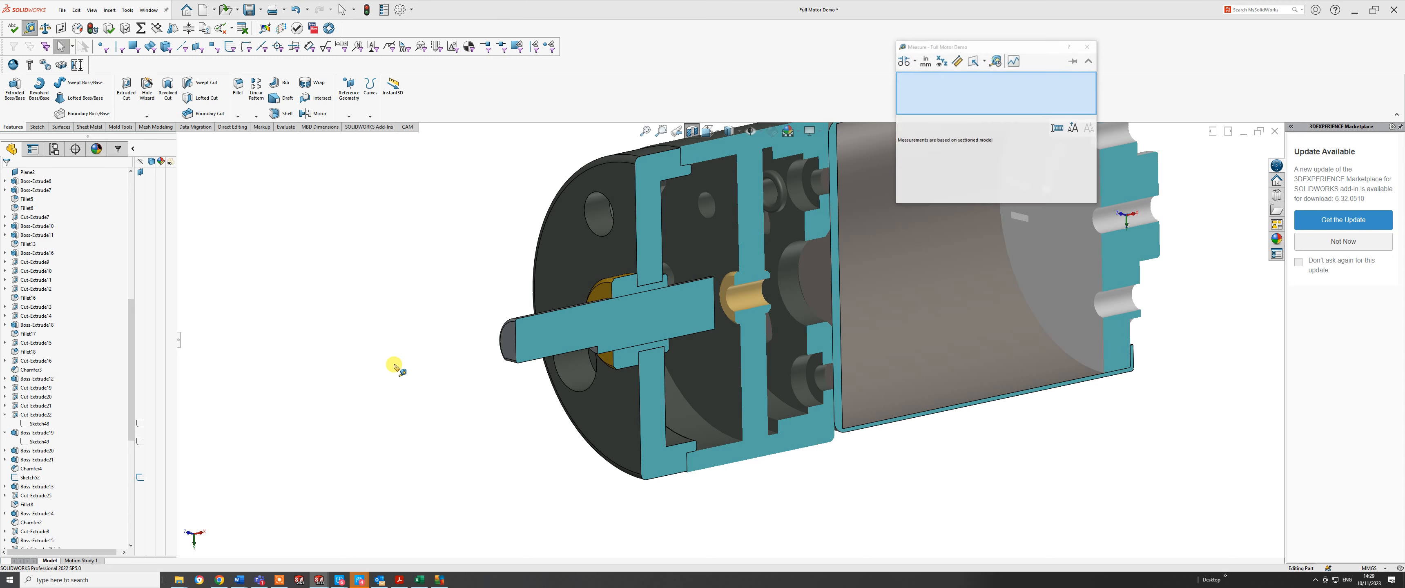
pyautogui.click(510, 345)
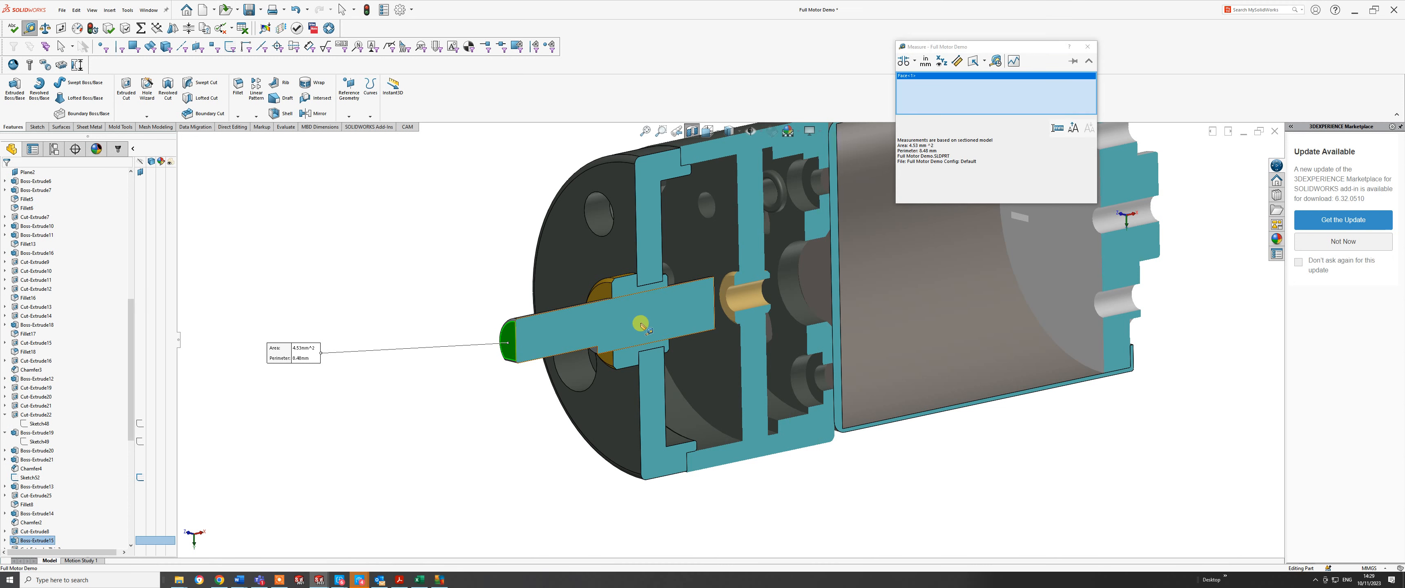
pyautogui.moveTo(552, 326); pyautogui.dragTo(660, 331, button='middle')
pyautogui.click(673, 309)
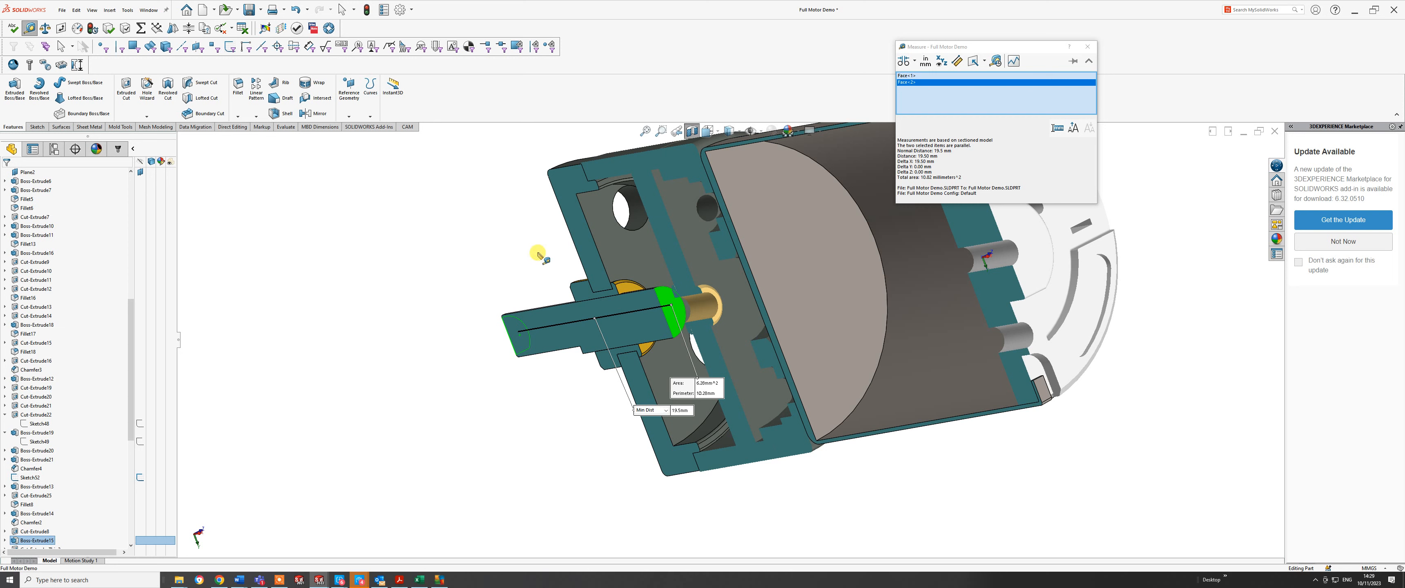
pyautogui.press('Escape')
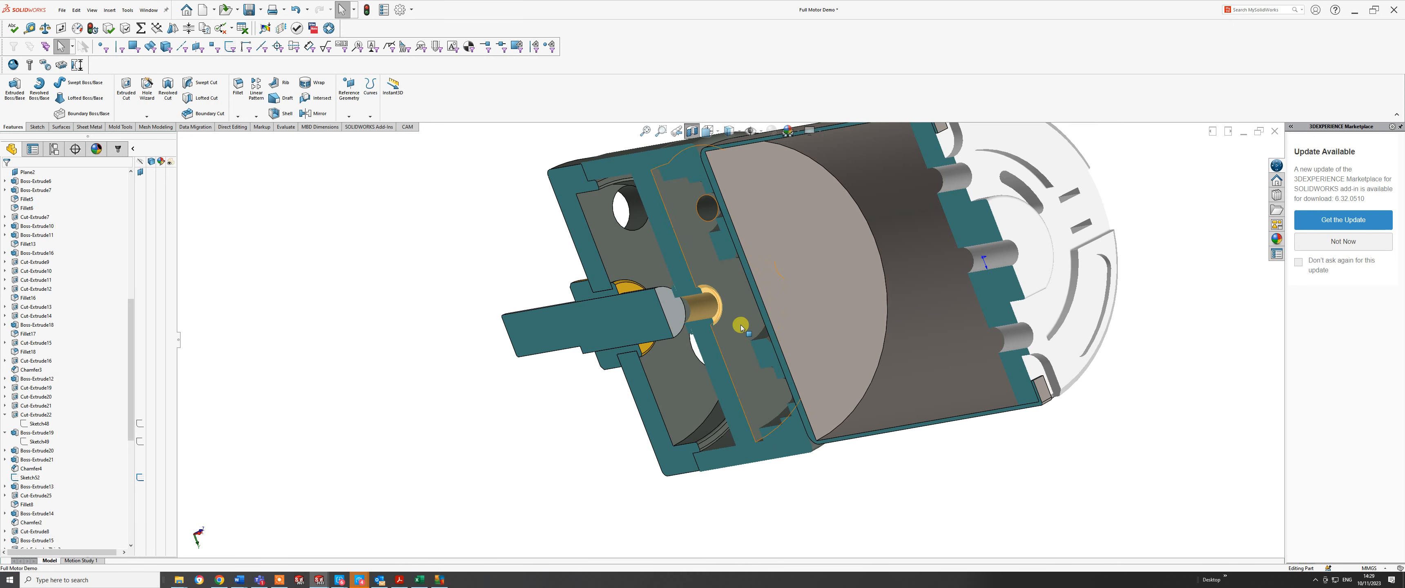
# - Edit the output shaft's extrusion and set its second-direction depth, towards the motor's inside, to 11.5 mm
pyautogui.moveTo(669, 309); pyautogui.dragTo(660, 328, button='middle')
pyautogui.rightClick(658, 309)
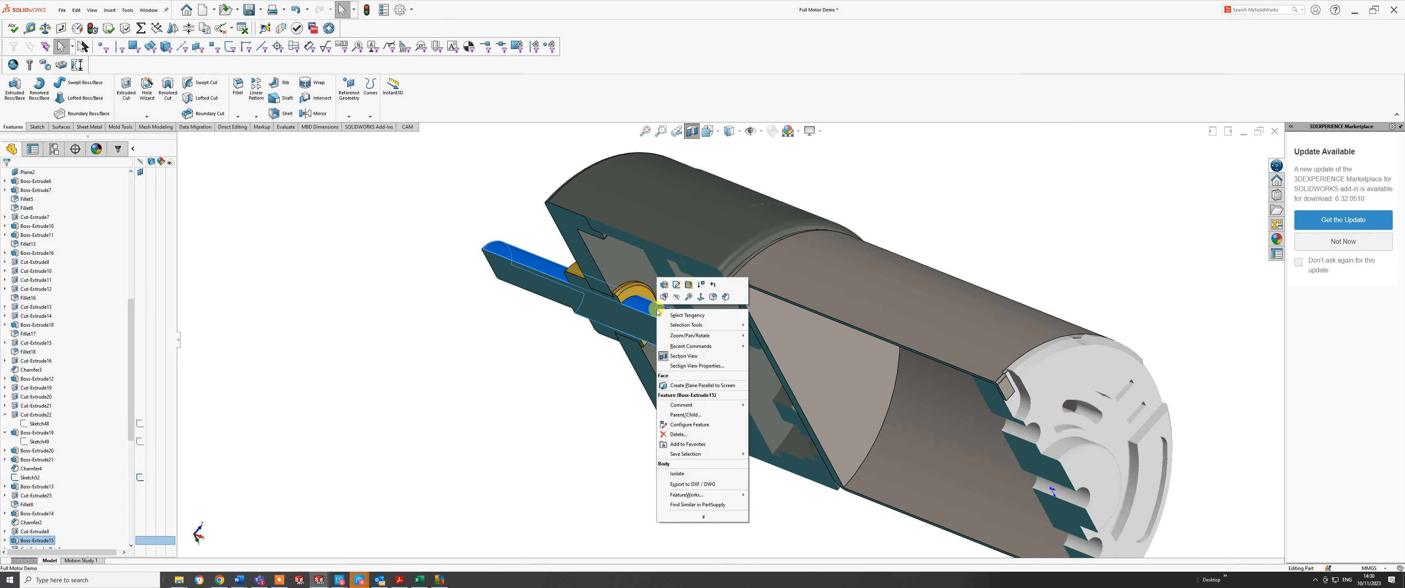
pyautogui.click(677, 285)
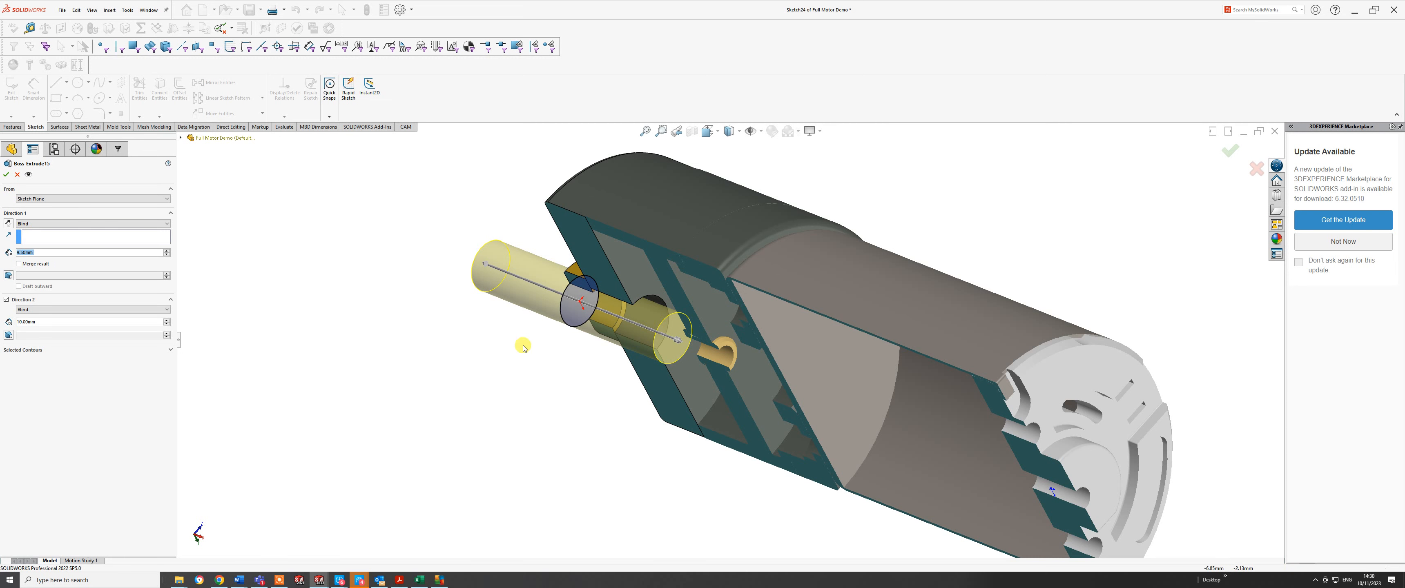
pyautogui.moveTo(538, 335); pyautogui.dragTo(584, 207, button='middle')
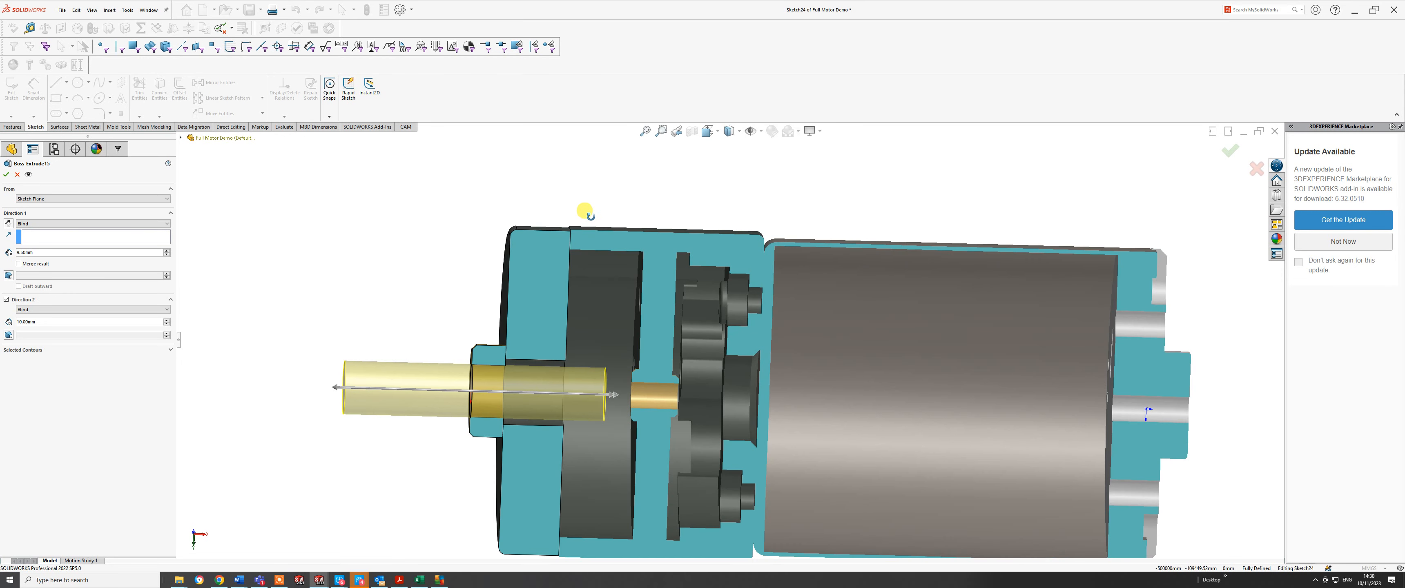
pyautogui.click(34, 323)
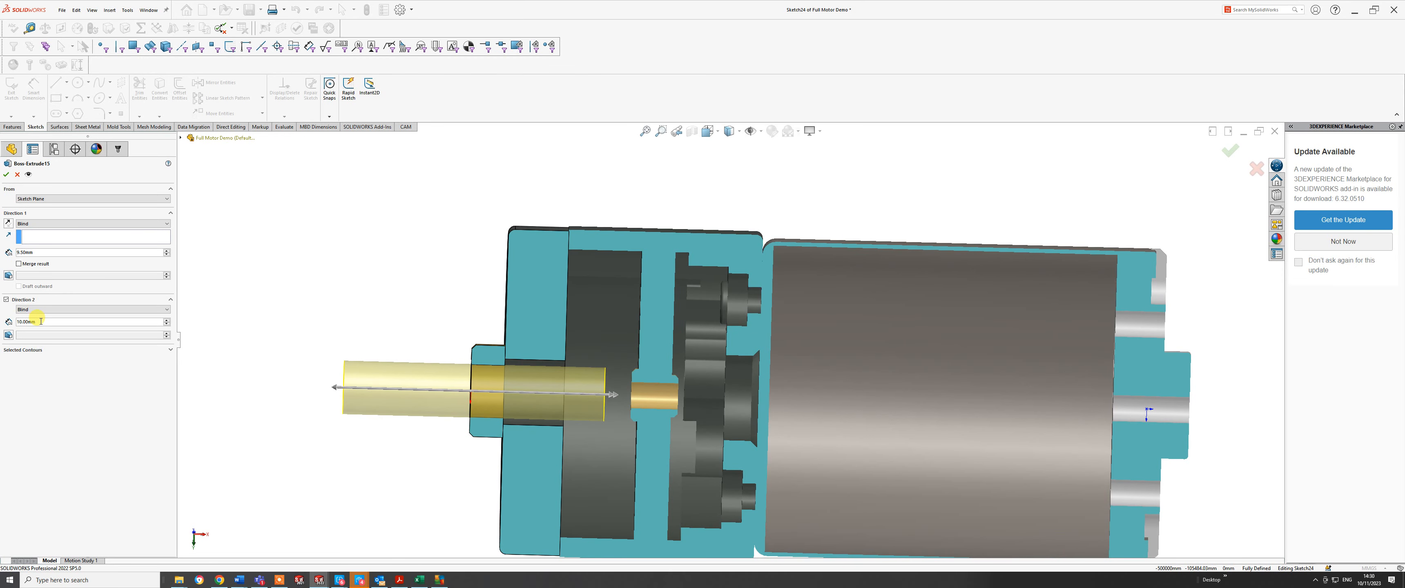
pyautogui.doubleClick(29, 322)
pyautogui.write('11.5')
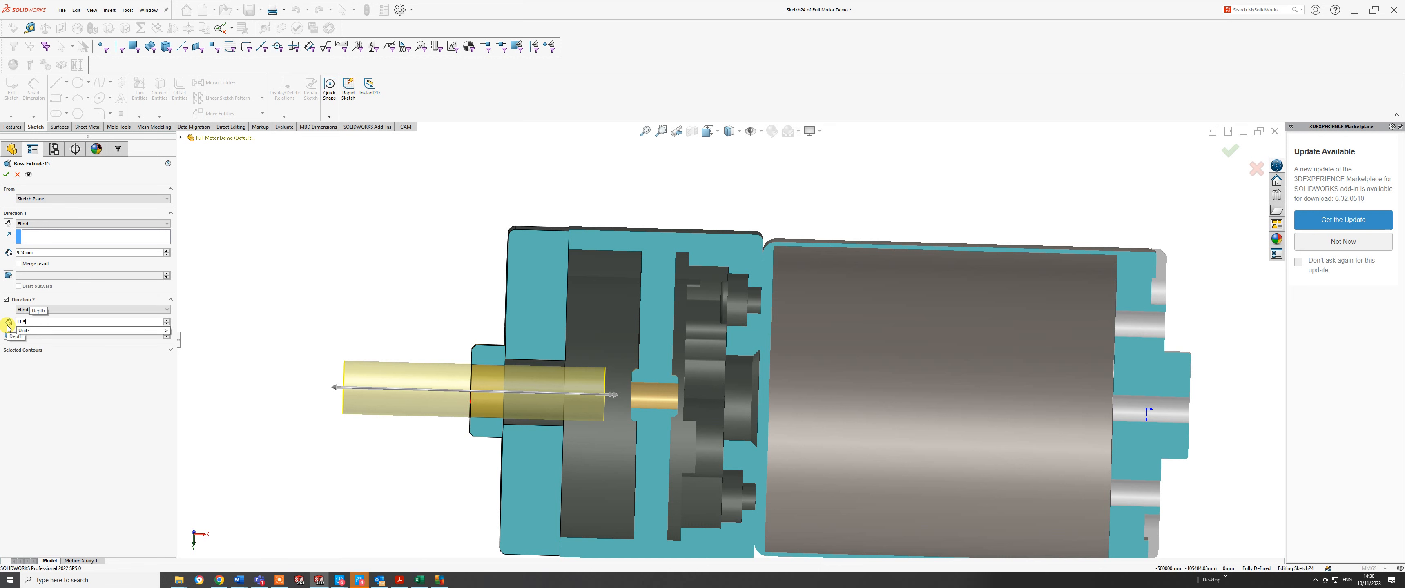
pyautogui.press('Return')
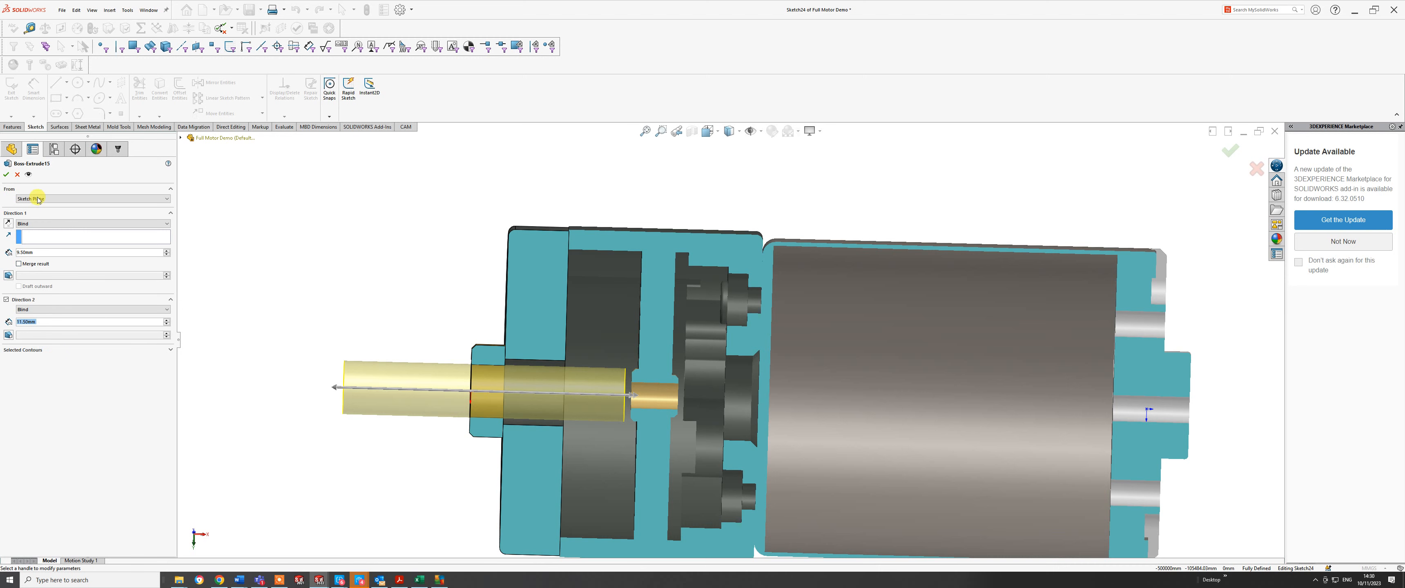
pyautogui.click(6, 174)
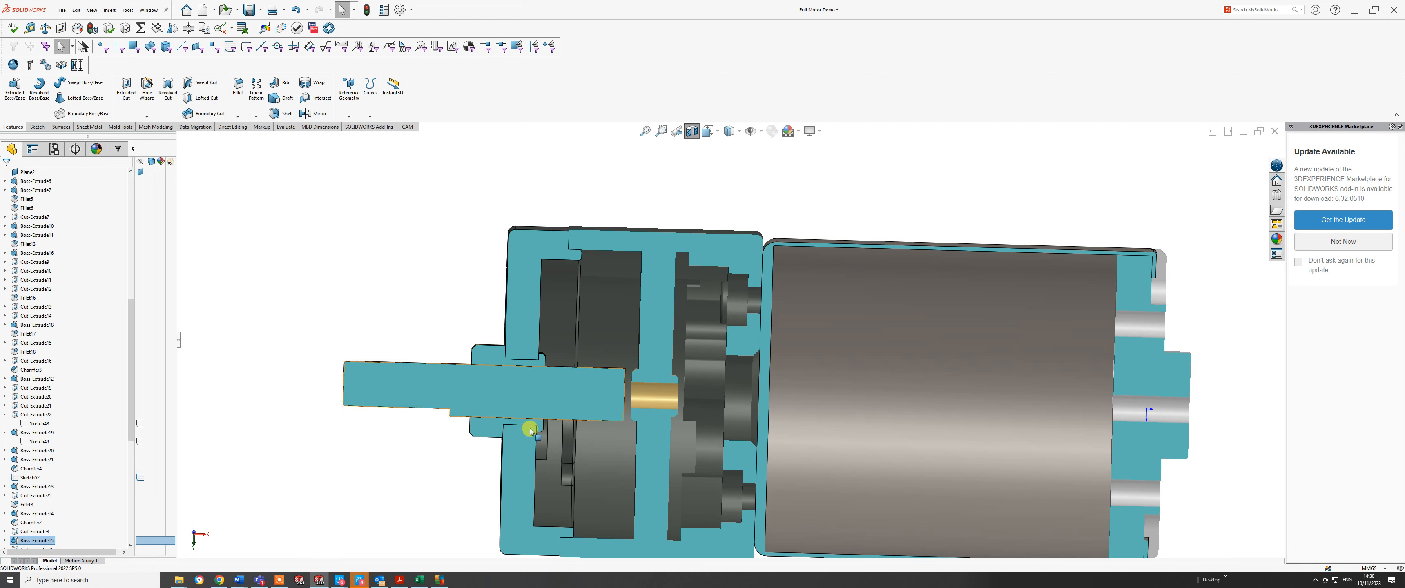
pyautogui.moveTo(580, 375); pyautogui.dragTo(619, 377, button='middle')
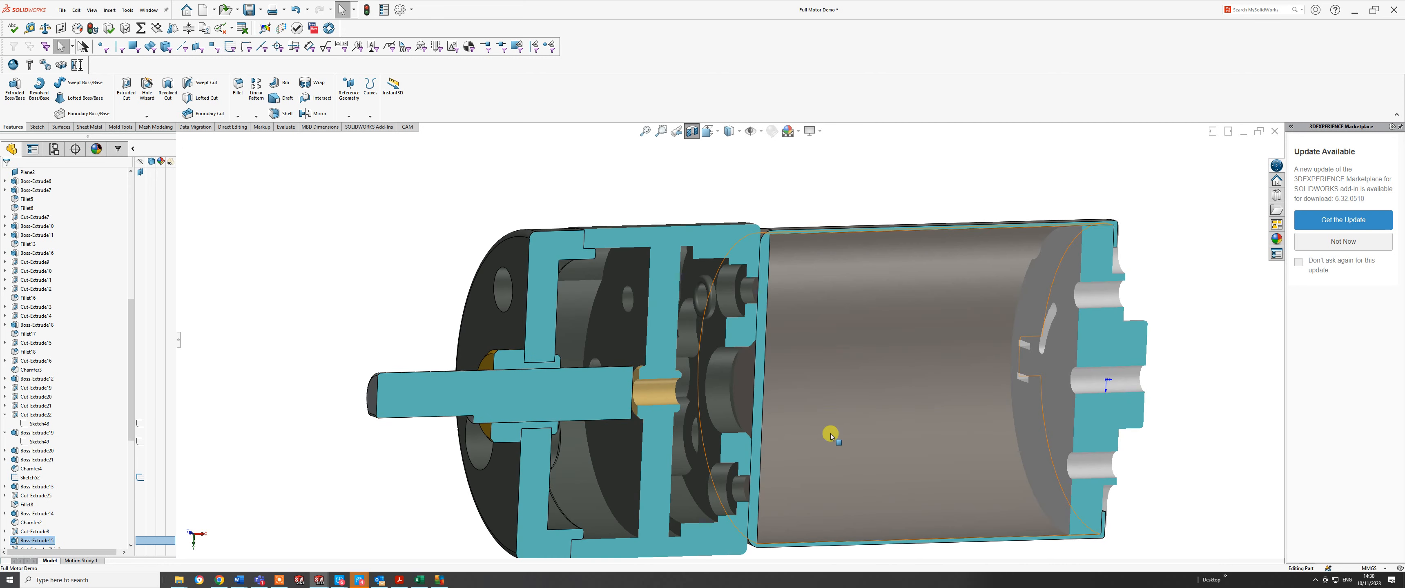
pyautogui.scroll(1, 821, 446)
pyautogui.scroll(2, 820, 441)
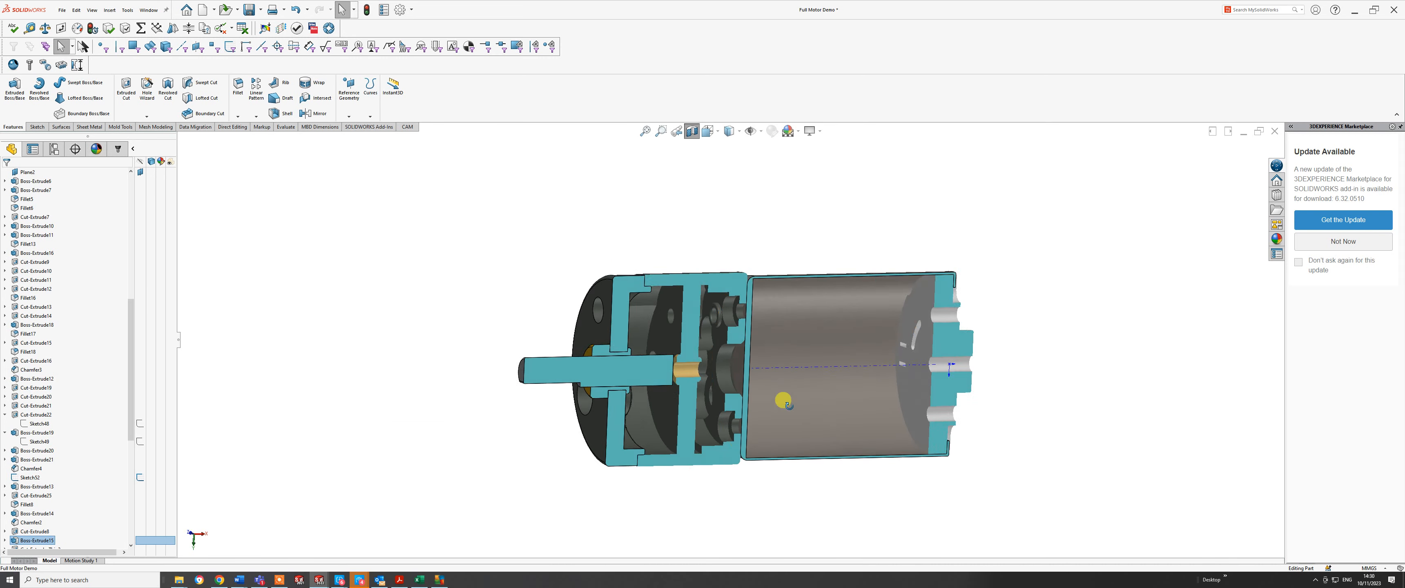
pyautogui.moveTo(784, 398)
pyautogui.mouseDown(button='middle')
pyautogui.moveTo(779, 412)
pyautogui.moveTo(805, 406)
pyautogui.mouseUp(button='middle')
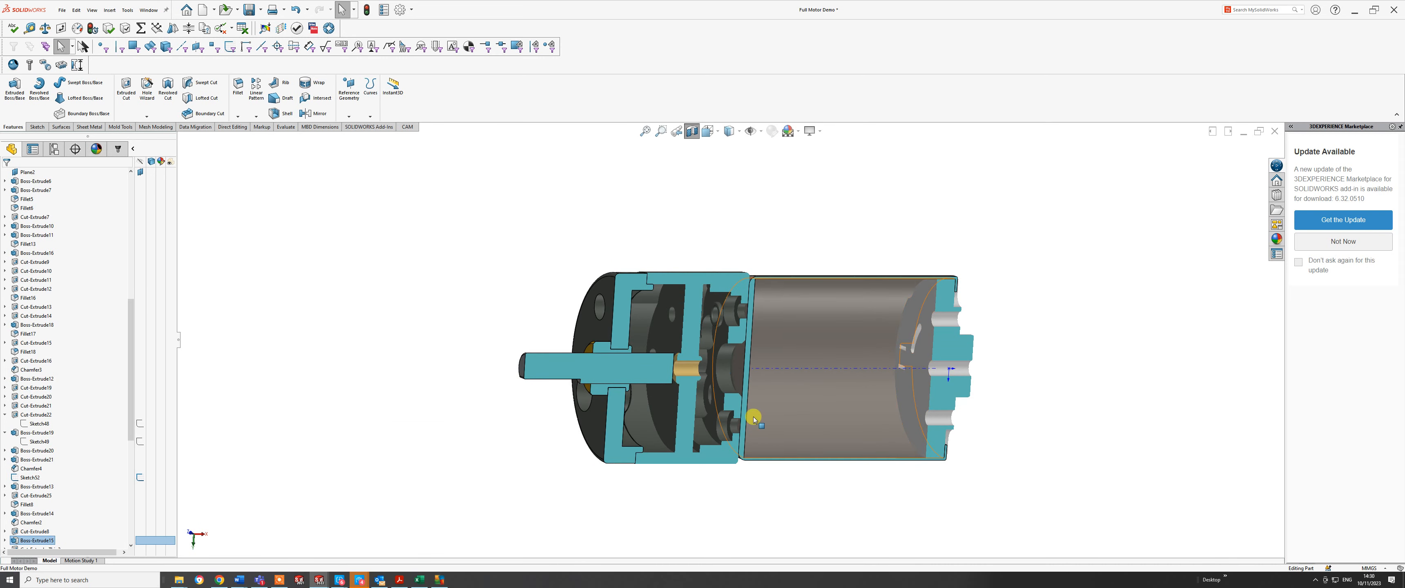
pyautogui.moveTo(922, 357); pyautogui.dragTo(910, 259, button='middle')
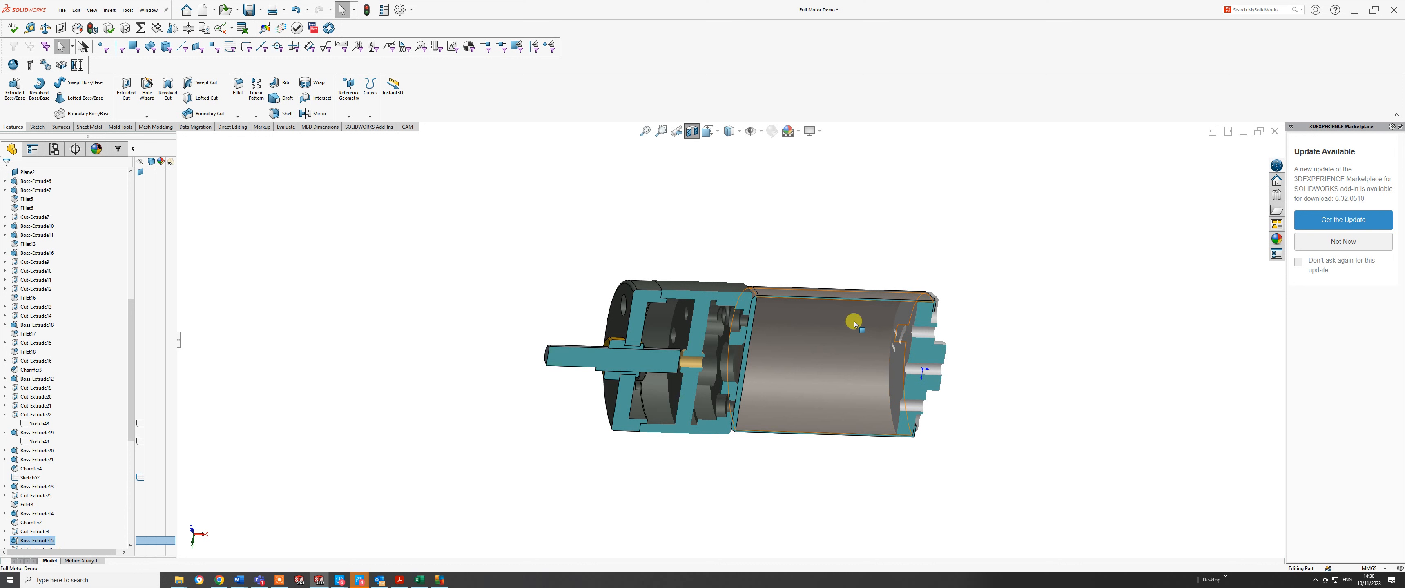